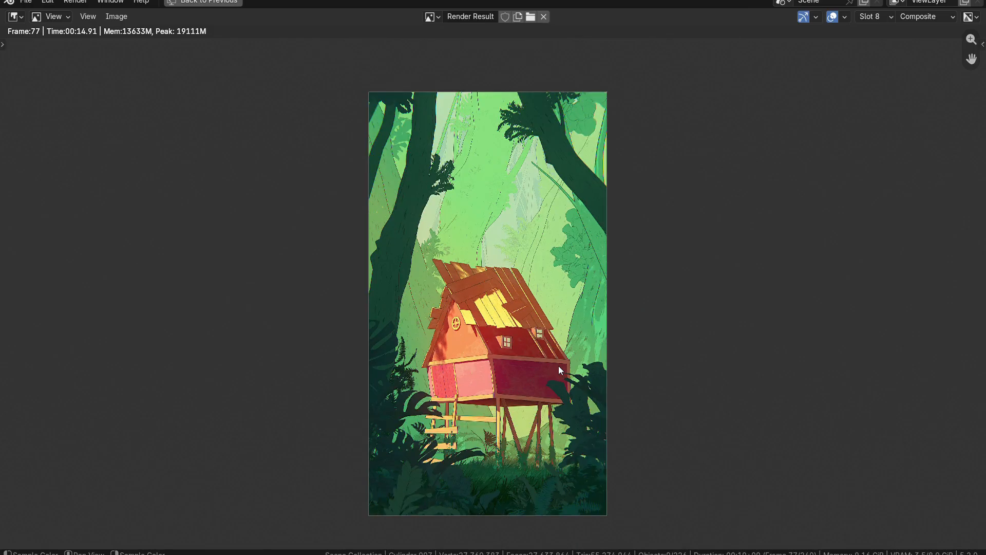
Examine the full-screen render of the stilt house in the forest and restore the multi-editor layout
{"action": "middle_click_drag", "start_coordinate": [555, 378], "coordinate": [554, 343]}
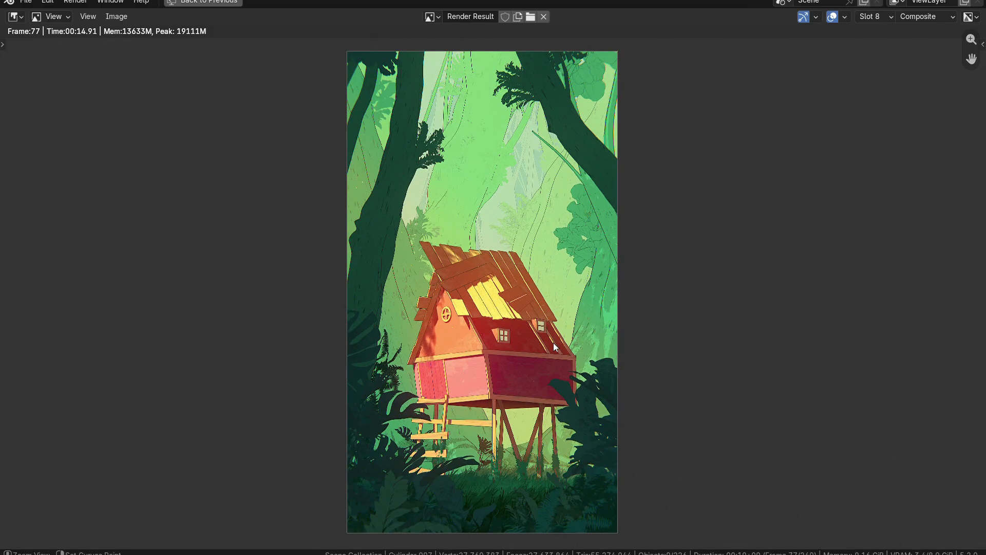
{"action": "key", "text": "ctrl+space"}
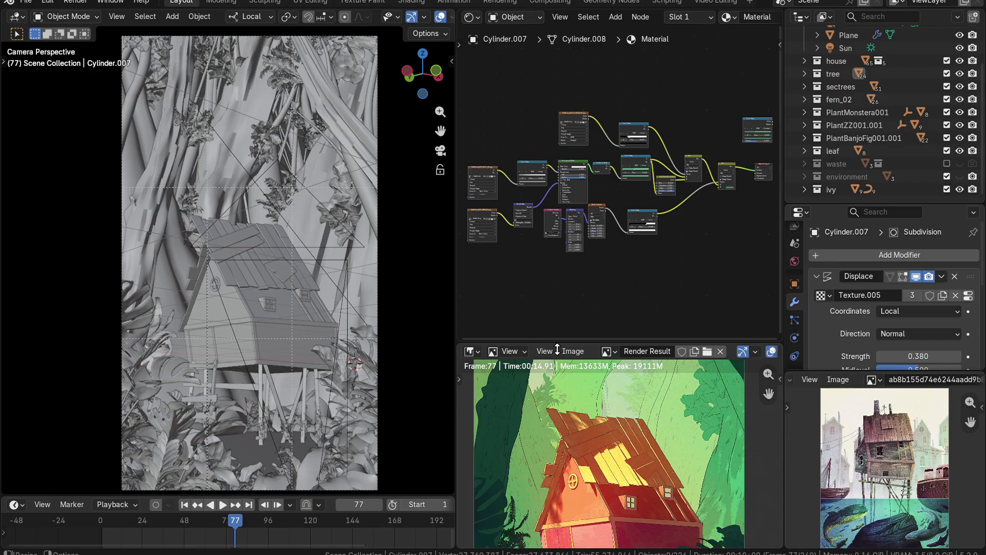
{"action": "scroll", "coordinate": [593, 420], "scroll_direction": "down", "scroll_amount": 3}
{"action": "scroll", "coordinate": [594, 421], "scroll_direction": "up", "scroll_amount": 1}
{"action": "middle_click_drag", "start_coordinate": [609, 427], "coordinate": [610, 432]}
Return to the camera view and hide the plant, leaf and ivy collections, from fern_02 down to ivy
{"action": "middle_click_drag", "start_coordinate": [363, 381], "coordinate": [327, 302]}
{"action": "key", "text": "grave"}
{"action": "left_click", "coordinate": [260, 339]}
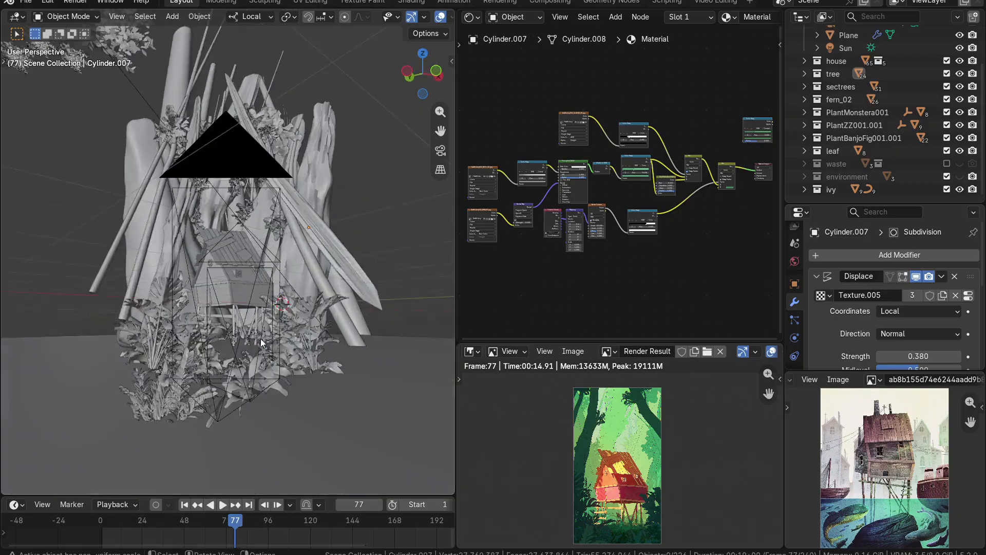
{"action": "left_click_drag", "start_coordinate": [959, 99], "coordinate": [960, 189]}
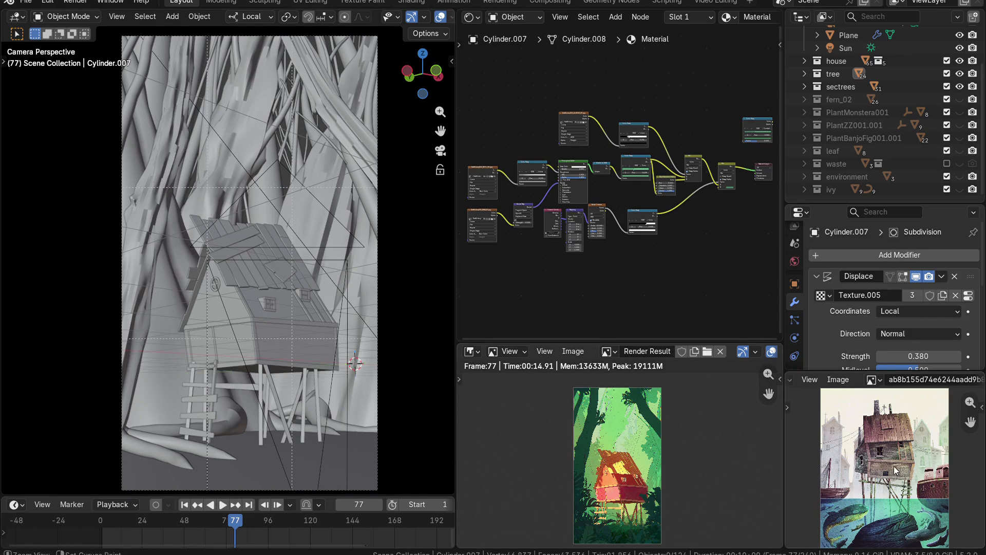
Compare the stilt-house reference image with the red forest reference image full-screen, and return to the stilt-house reference and the normal layout
{"action": "key", "text": "ctrl+space"}
{"action": "scroll", "coordinate": [633, 401], "scroll_direction": "up", "scroll_amount": 5}
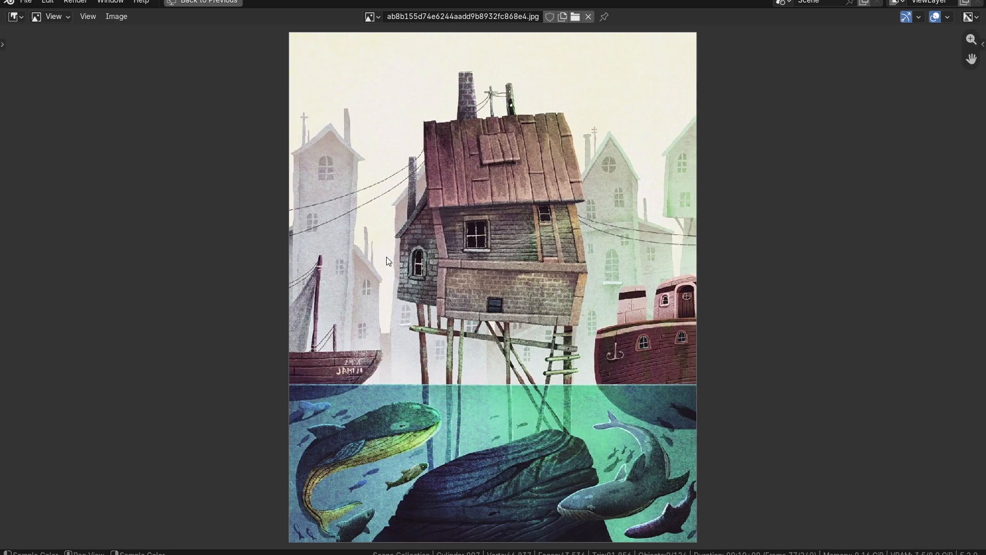
{"action": "left_click", "coordinate": [370, 16]}
{"action": "left_click", "coordinate": [381, 41]}
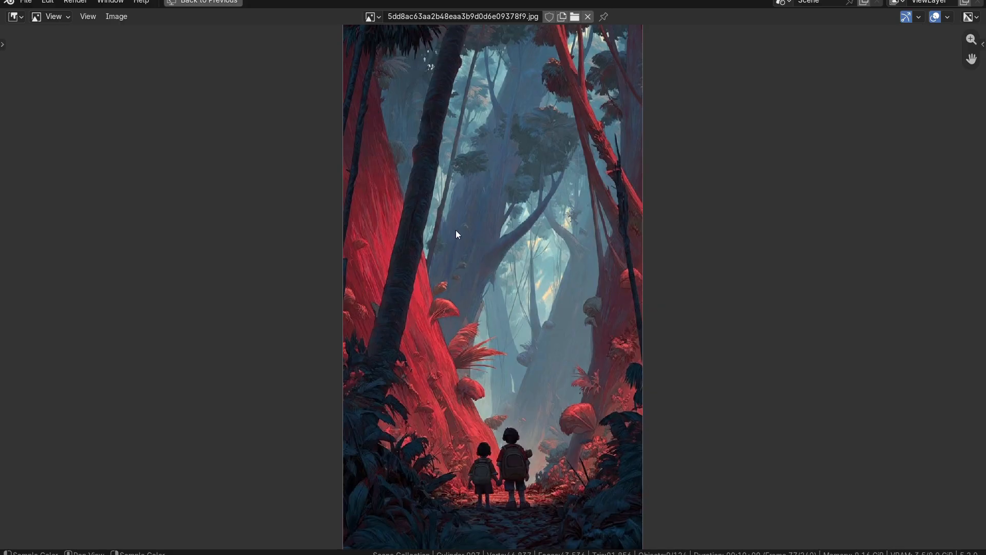
{"action": "left_click", "coordinate": [380, 20]}
{"action": "left_click", "coordinate": [429, 49]}
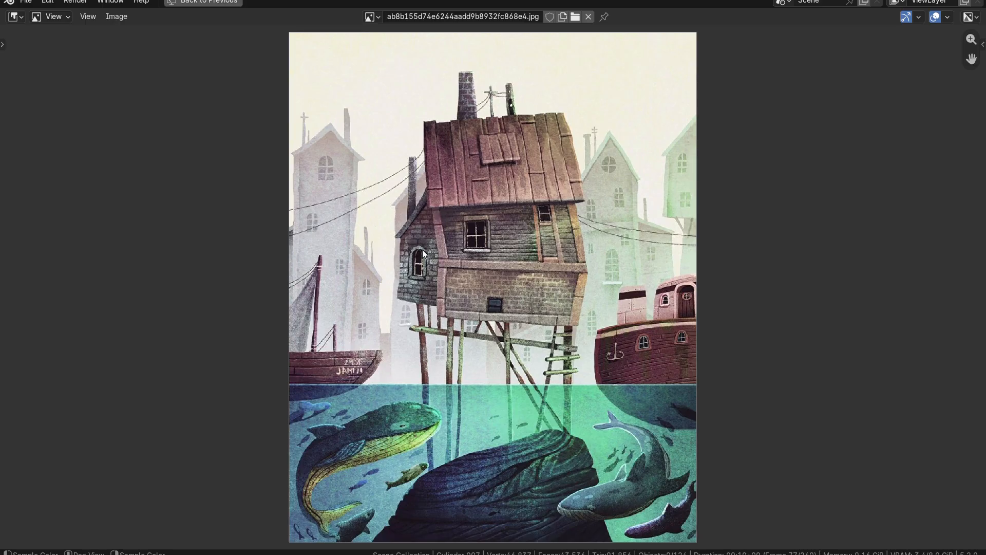
{"action": "key", "text": "ctrl+space"}
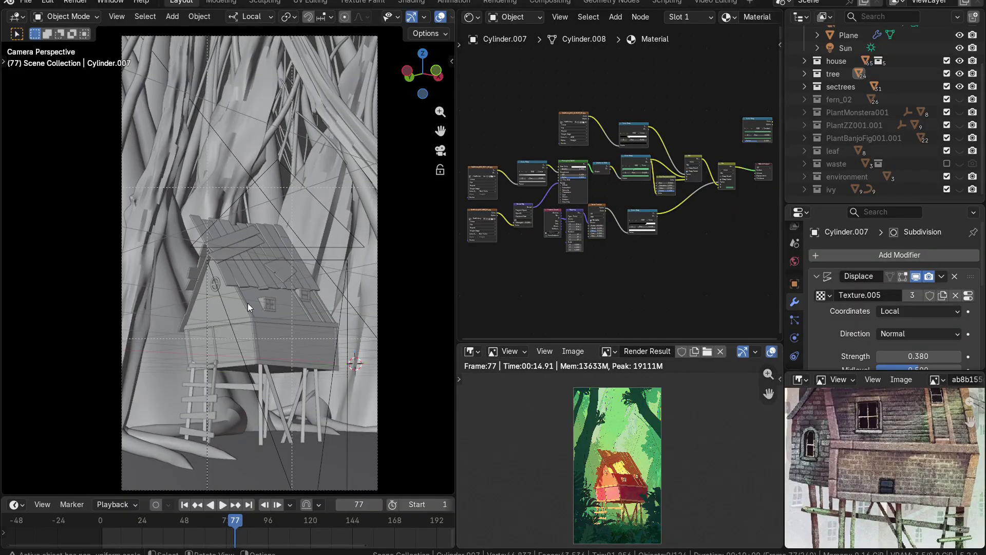
Hide the house's Windows, patch and roof collections
{"action": "scroll", "coordinate": [927, 473], "scroll_direction": "down", "scroll_amount": 4}
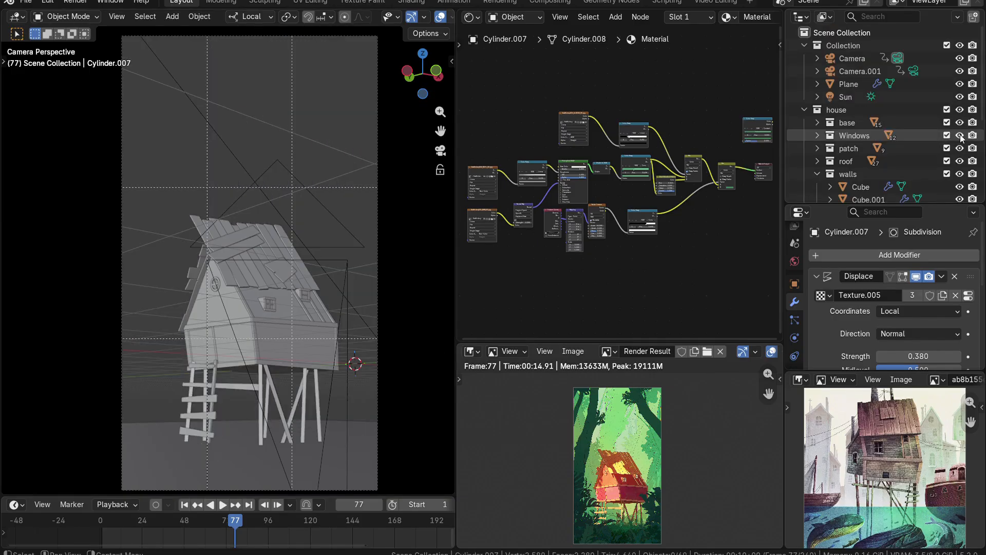
{"action": "left_click", "coordinate": [960, 135]}
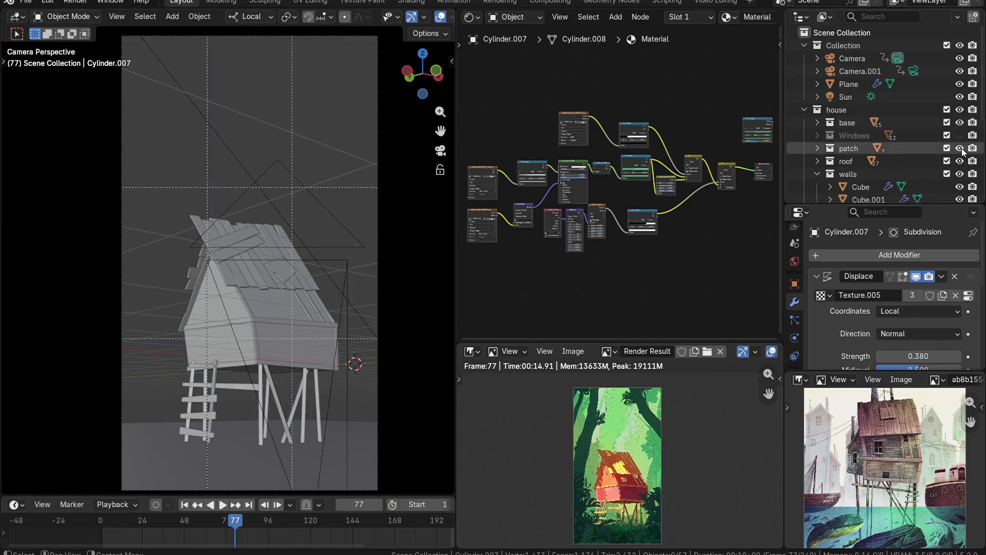
{"action": "left_click", "coordinate": [960, 148]}
{"action": "left_click", "coordinate": [960, 161]}
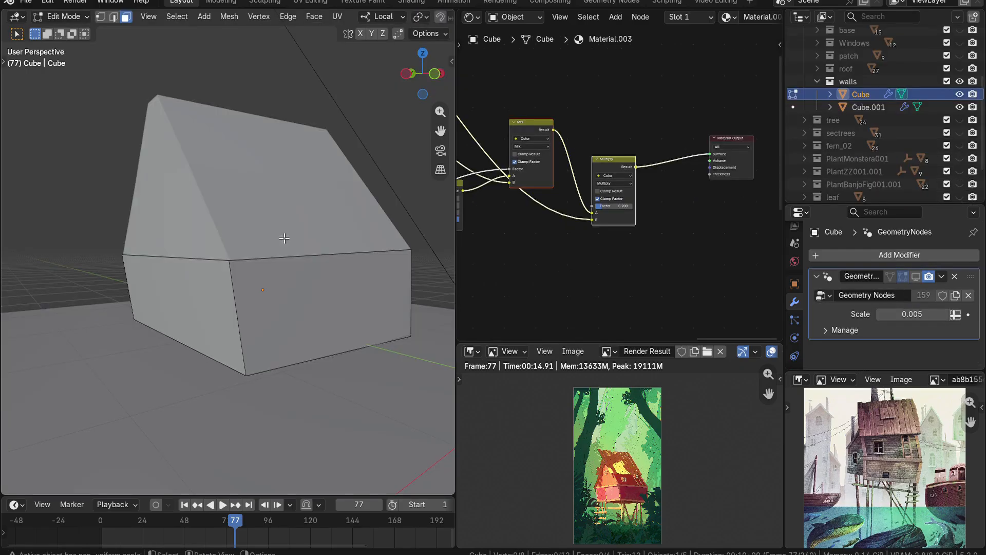
Select both wall objects, Cube and Cube.001, and open their meshes together in Edit Mode
{"action": "left_click", "coordinate": [228, 219]}
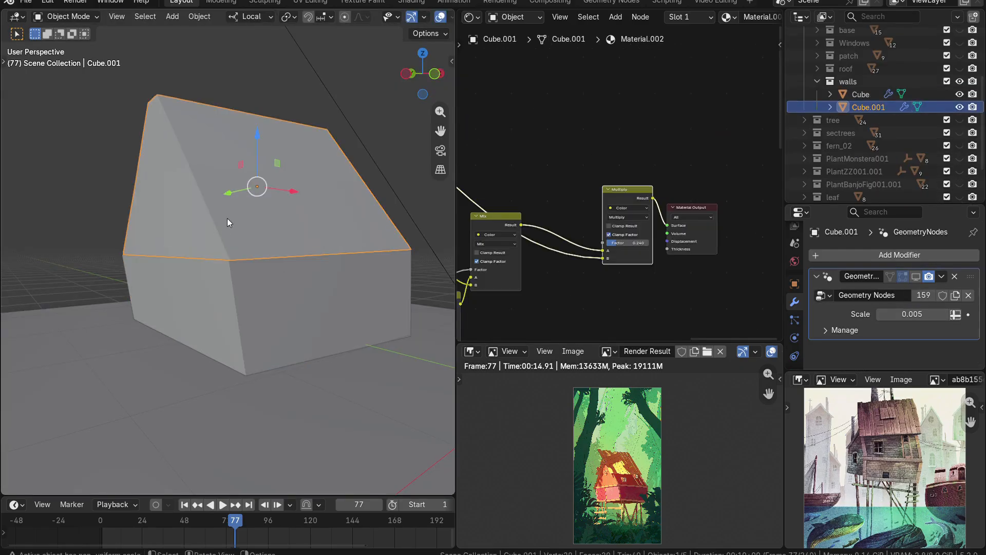
{"action": "left_click", "coordinate": [226, 265], "text": "shift"}
{"action": "key", "text": "Tab"}
Examine the slanted shape of the house walls from the right, left and front orthographic views
{"action": "middle_click_drag", "start_coordinate": [226, 265], "coordinate": [273, 286]}
{"action": "key", "text": "KP_3"}
{"action": "scroll", "coordinate": [273, 270], "scroll_direction": "up", "scroll_amount": 2}
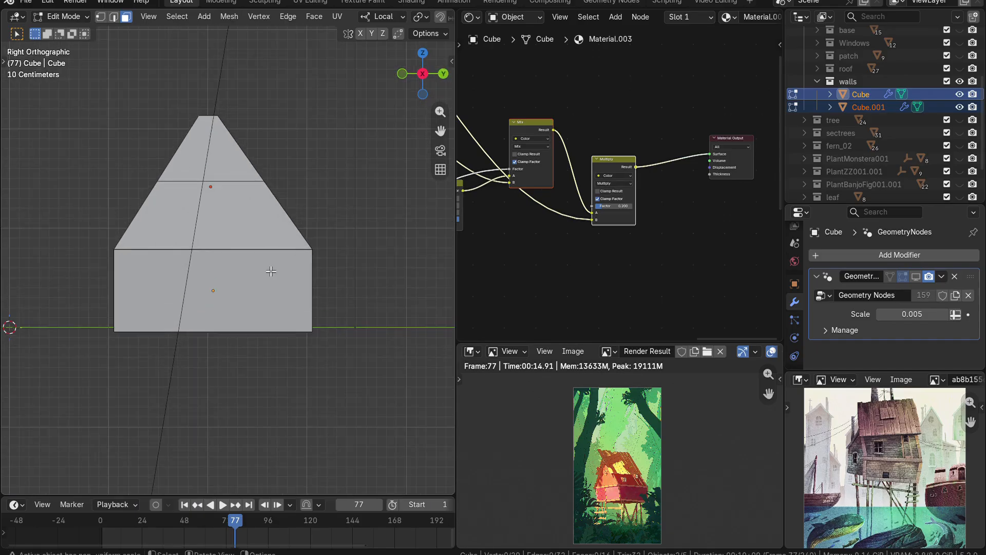
{"action": "key", "text": "grave"}
{"action": "left_click", "coordinate": [219, 269]}
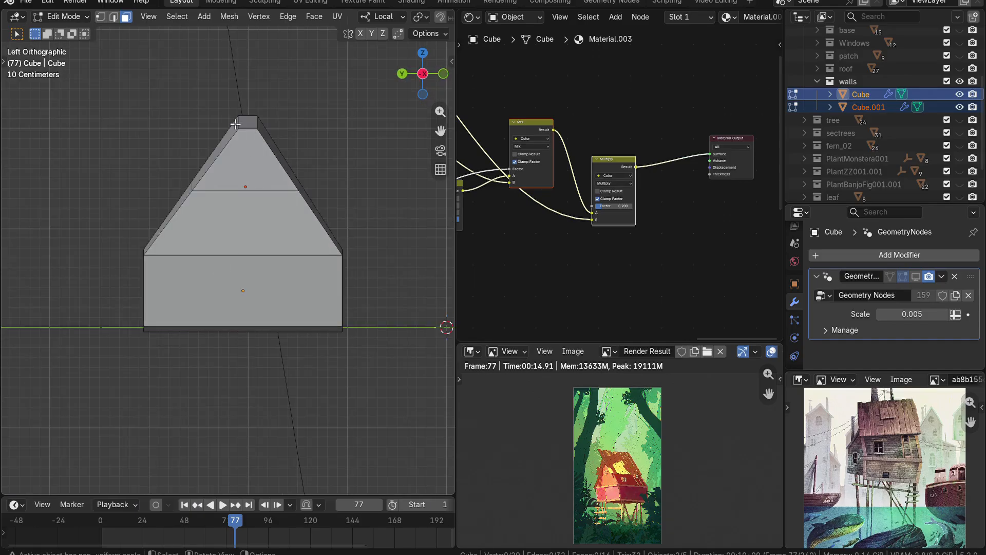
{"action": "key", "text": "grave"}
{"action": "left_click", "coordinate": [138, 153]}
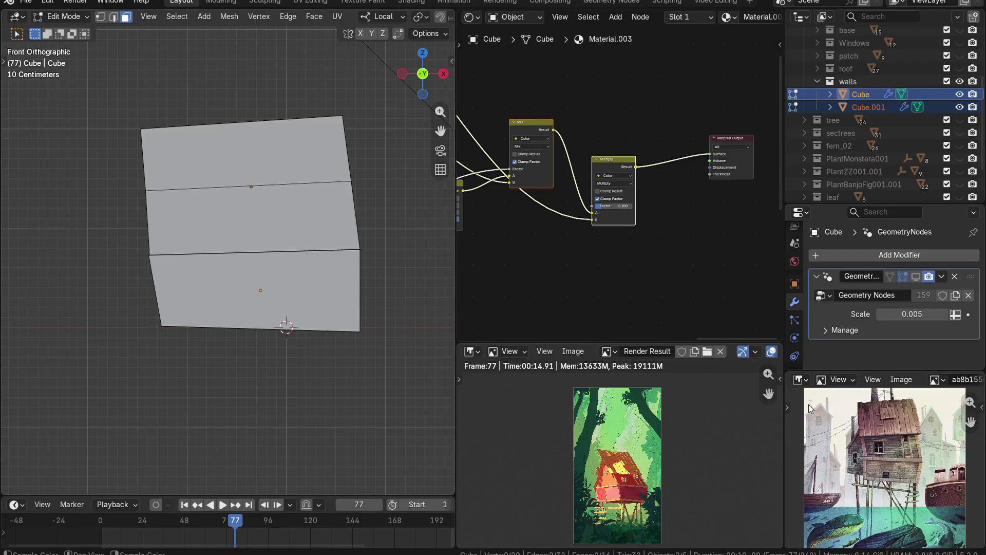
{"action": "mouse_move", "coordinate": [255, 187]}
{"action": "middle_mouse_down"}
{"action": "mouse_move", "coordinate": [355, 217]}
{"action": "mouse_move", "coordinate": [349, 244]}
{"action": "middle_mouse_up"}
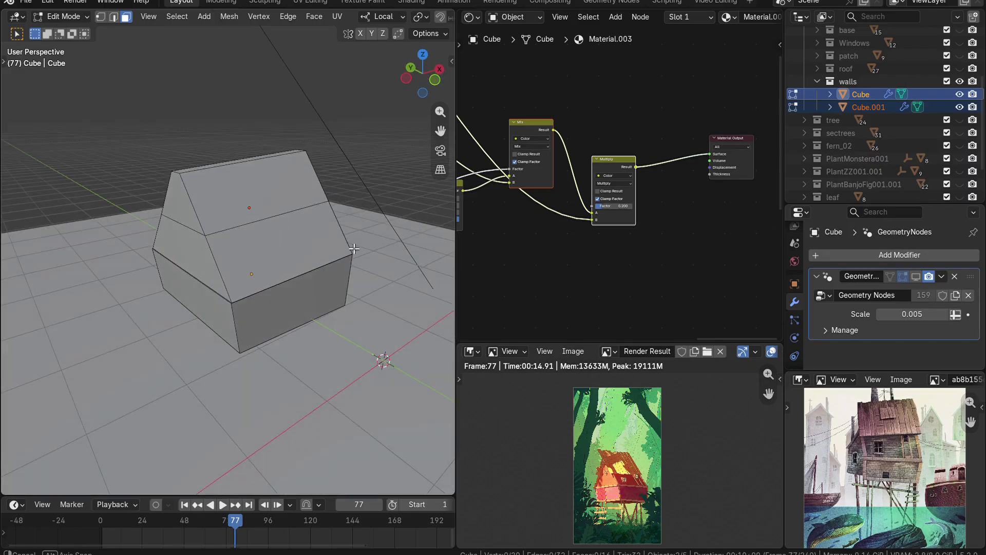
Examine the two wall meshes in see-through wireframe shading and restore solid shading
{"action": "key", "text": "z"}
{"action": "left_click", "coordinate": [280, 248]}
{"action": "mouse_move", "coordinate": [280, 249]}
{"action": "middle_mouse_down"}
{"action": "mouse_move", "coordinate": [315, 315]}
{"action": "mouse_move", "coordinate": [304, 293]}
{"action": "mouse_move", "coordinate": [328, 260]}
{"action": "mouse_move", "coordinate": [319, 289]}
{"action": "middle_mouse_up"}
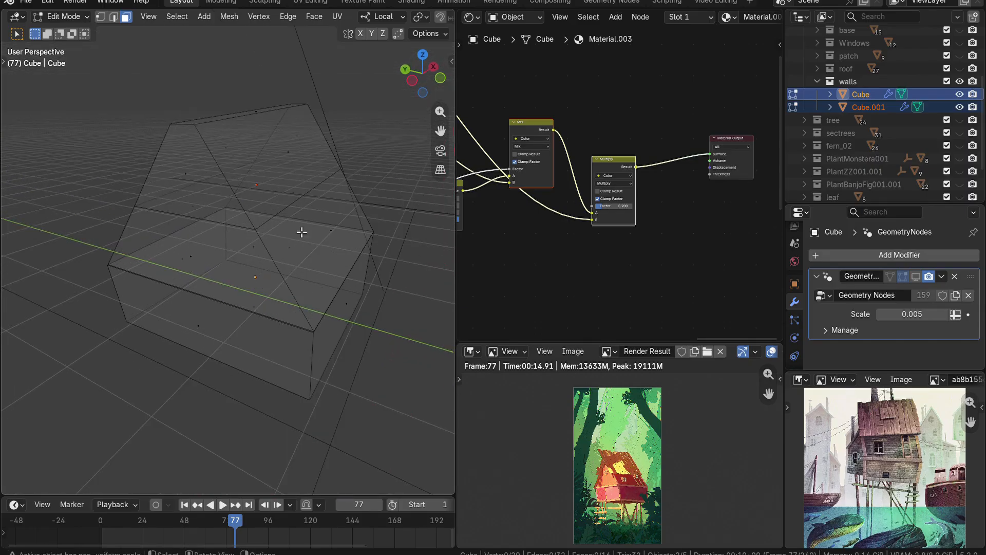
{"action": "key", "text": "grave"}
{"action": "left_click", "coordinate": [239, 247]}
{"action": "key", "text": "z"}
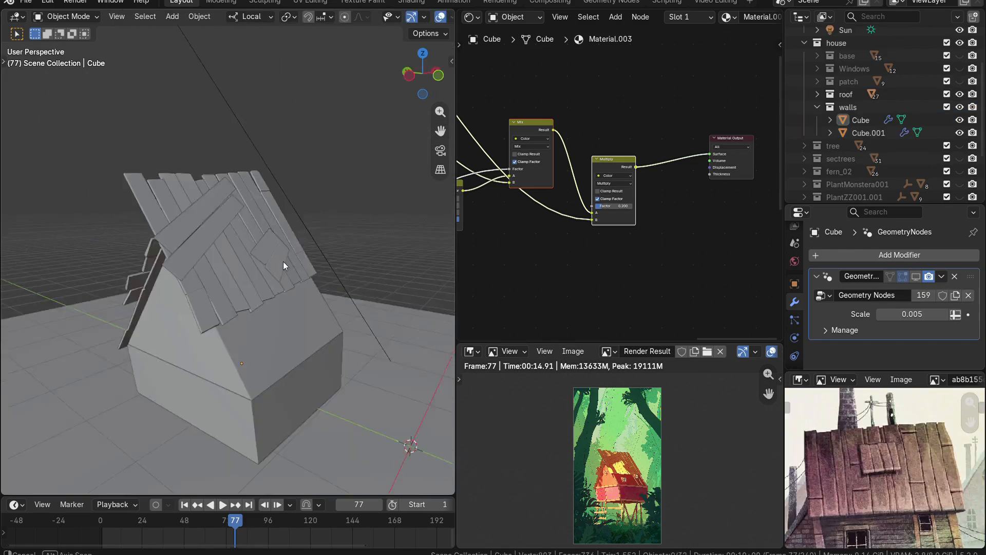
Select the roof plank Cube.009 and examine how the roof planks overlap and lean over the walls
{"action": "middle_click_drag", "start_coordinate": [283, 261], "coordinate": [263, 266]}
{"action": "left_click", "coordinate": [216, 211]}
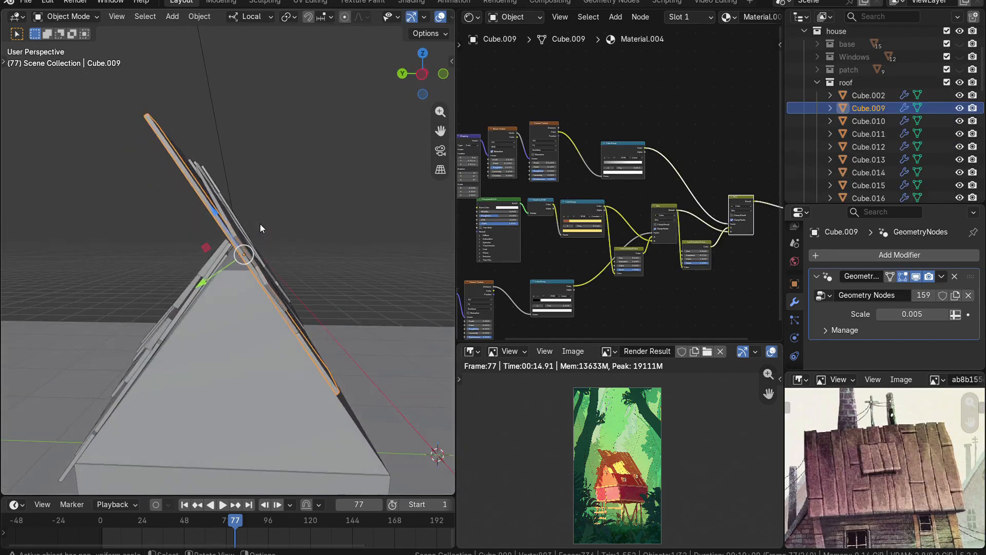
{"action": "left_click", "coordinate": [260, 227]}
{"action": "middle_click_drag", "start_coordinate": [258, 227], "coordinate": [147, 266]}
{"action": "scroll", "coordinate": [155, 266], "scroll_direction": "up", "scroll_amount": 2}
{"action": "middle_click_drag", "start_coordinate": [190, 257], "coordinate": [220, 272], "text": "shift"}
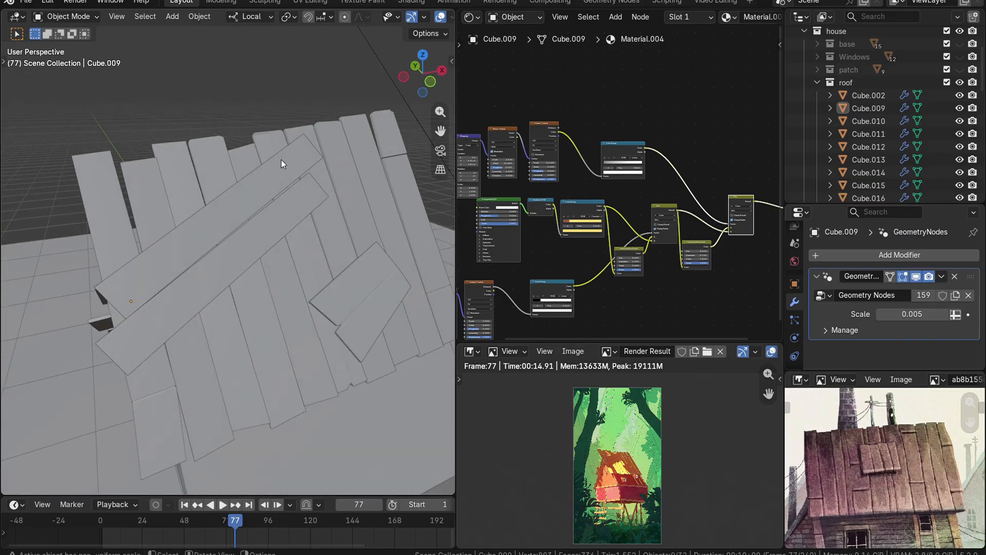
{"action": "middle_click_drag", "start_coordinate": [281, 164], "coordinate": [306, 280]}
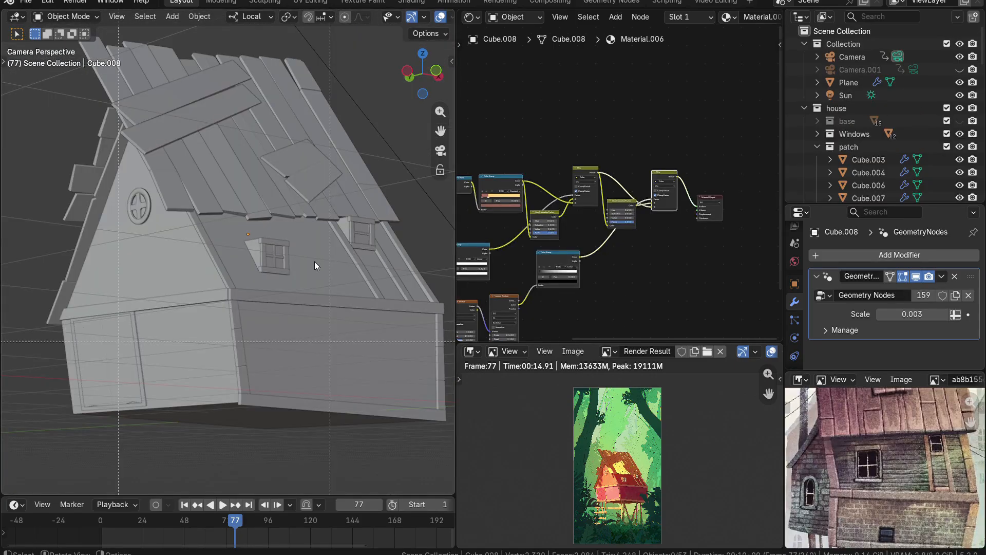
Examine the frame and triangular side panel of the small roof window up close
{"action": "scroll", "coordinate": [314, 261], "scroll_direction": "up", "scroll_amount": 8}
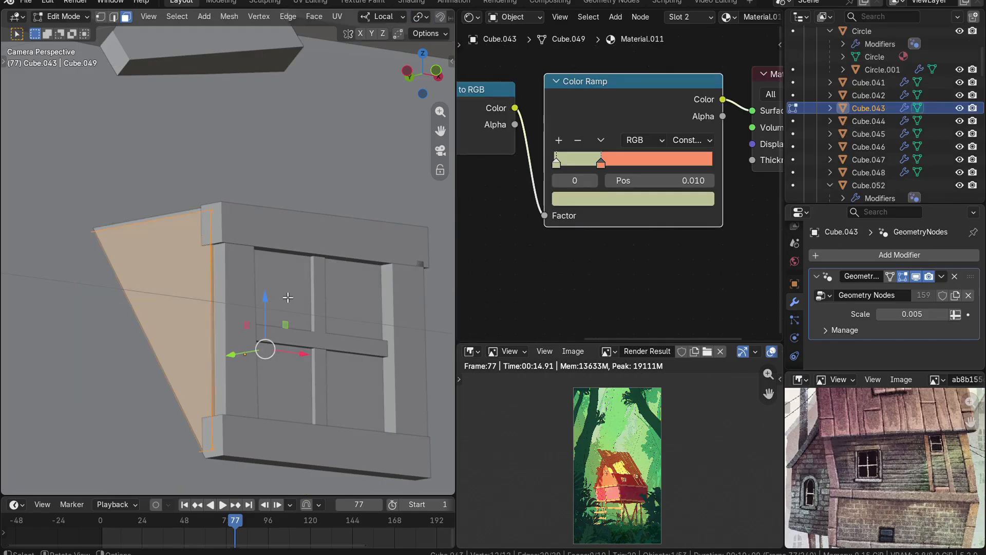
{"action": "scroll", "coordinate": [145, 289], "scroll_direction": "down", "scroll_amount": 4}
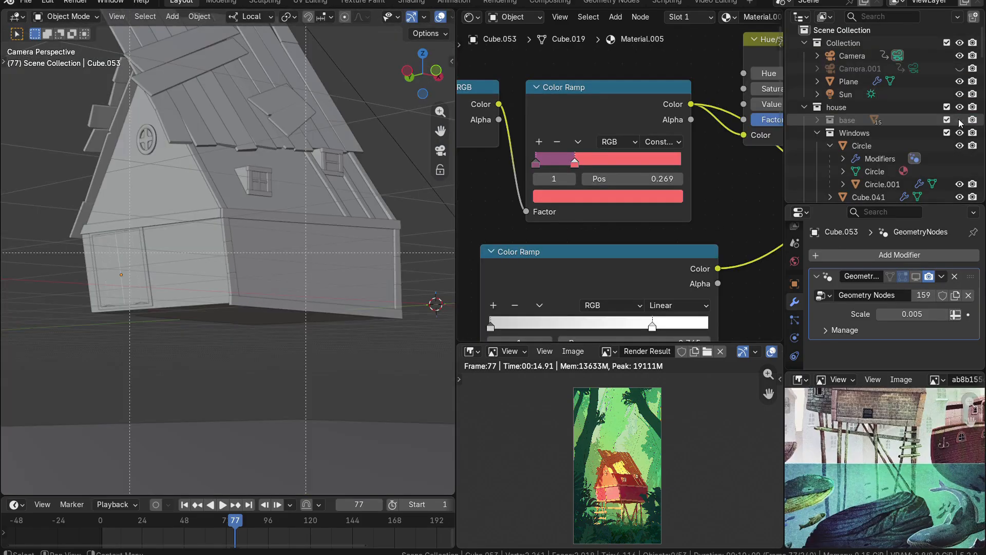
Show the house's base collection and select the diagonal brace Cube.032 beneath the floor
{"action": "left_click", "coordinate": [959, 121]}
{"action": "scroll", "coordinate": [293, 308], "scroll_direction": "up", "scroll_amount": 3}
{"action": "middle_click_drag", "start_coordinate": [298, 354], "coordinate": [211, 149], "text": "shift"}
{"action": "left_click", "coordinate": [252, 241]}
{"action": "scroll", "coordinate": [252, 242], "scroll_direction": "down", "scroll_amount": 3}
{"action": "middle_click_drag", "start_coordinate": [257, 243], "coordinate": [301, 304], "text": "shift"}
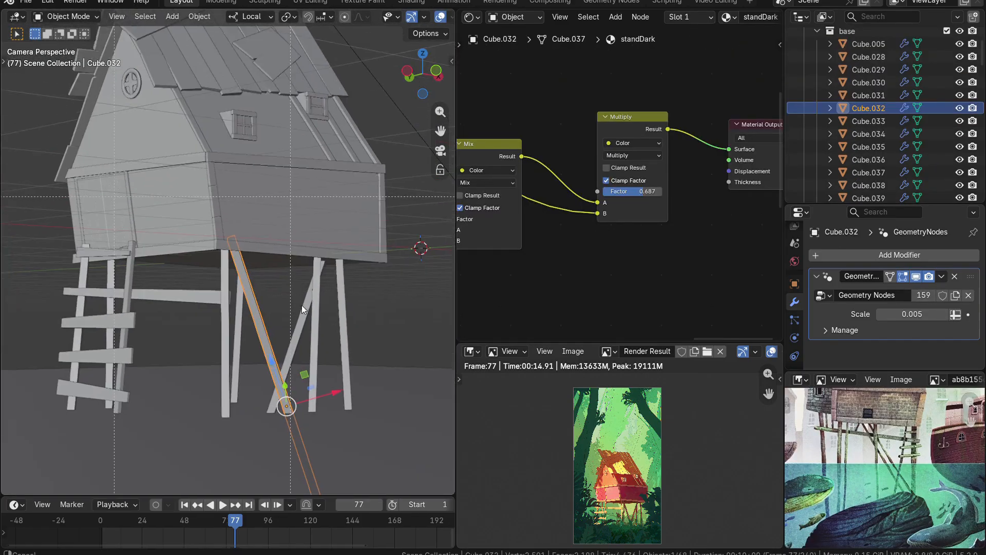
Examine individual stilts and braces under the house by selecting them one after another
{"action": "scroll", "coordinate": [302, 293], "scroll_direction": "down", "scroll_amount": 2}
{"action": "left_click", "coordinate": [304, 266]}
{"action": "scroll", "coordinate": [304, 266], "scroll_direction": "up", "scroll_amount": 4}
{"action": "left_click", "coordinate": [266, 313]}
{"action": "scroll", "coordinate": [246, 318], "scroll_direction": "down", "scroll_amount": 2}
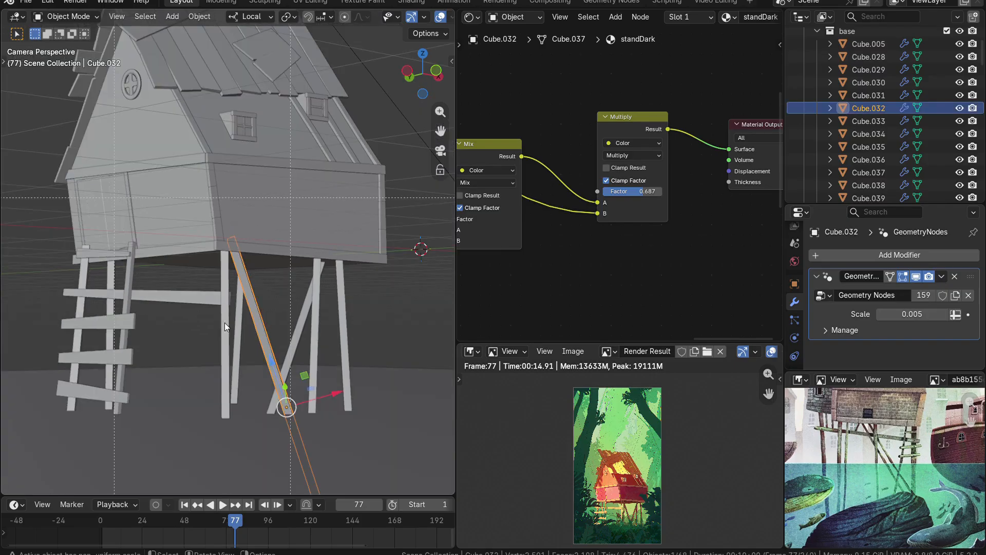
{"action": "left_click", "coordinate": [224, 323]}
{"action": "left_click", "coordinate": [315, 309]}
Examine the stilts and crossed braces up close from a low angle, and return to the camera view
{"action": "middle_click_drag", "start_coordinate": [315, 309], "coordinate": [288, 291]}
{"action": "scroll", "coordinate": [279, 303], "scroll_direction": "up", "scroll_amount": 6}
{"action": "left_click", "coordinate": [246, 291]}
{"action": "scroll", "coordinate": [241, 292], "scroll_direction": "up", "scroll_amount": 3}
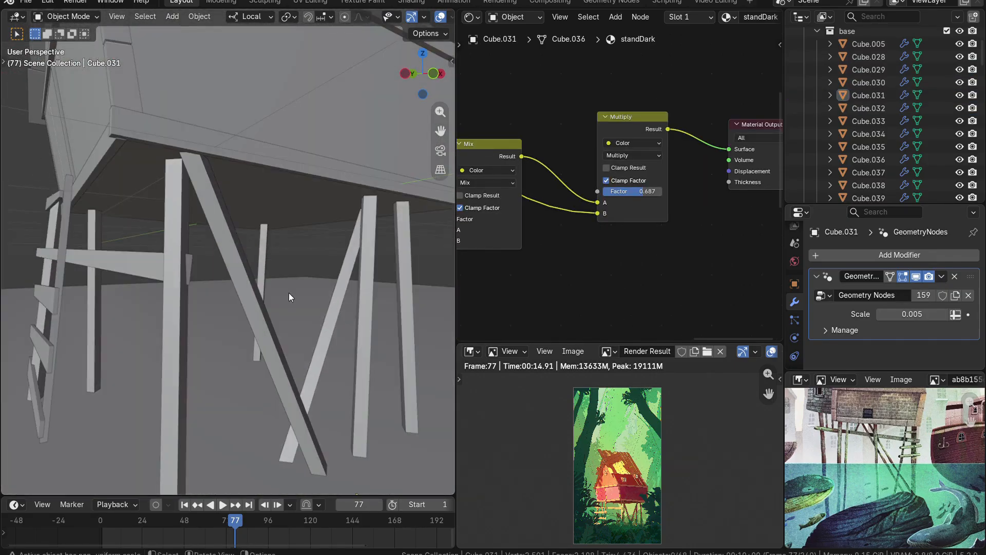
{"action": "key", "text": "grave"}
{"action": "left_click", "coordinate": [227, 336]}
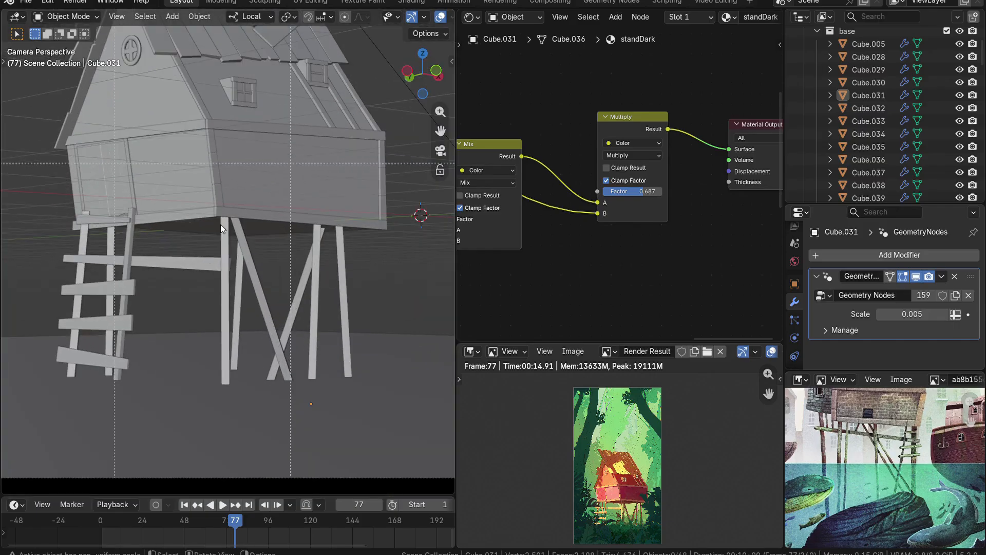
Collapse the house's roof and walls collections in the outliner and locate the tree collection
{"action": "scroll", "coordinate": [892, 479], "scroll_direction": "up", "scroll_amount": 1}
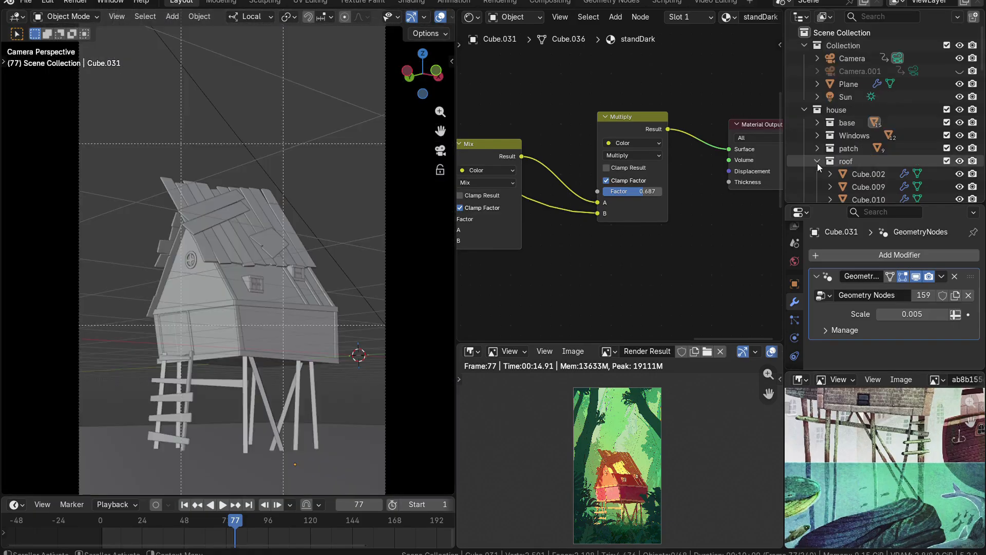
{"action": "left_click", "coordinate": [818, 162]}
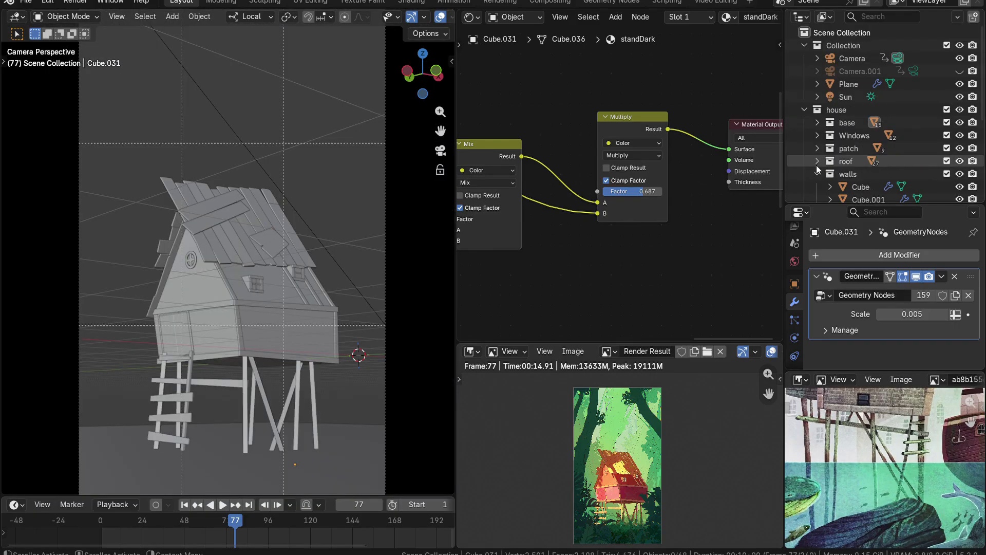
{"action": "left_click", "coordinate": [816, 171]}
{"action": "scroll", "coordinate": [815, 175], "scroll_direction": "down", "scroll_amount": 4}
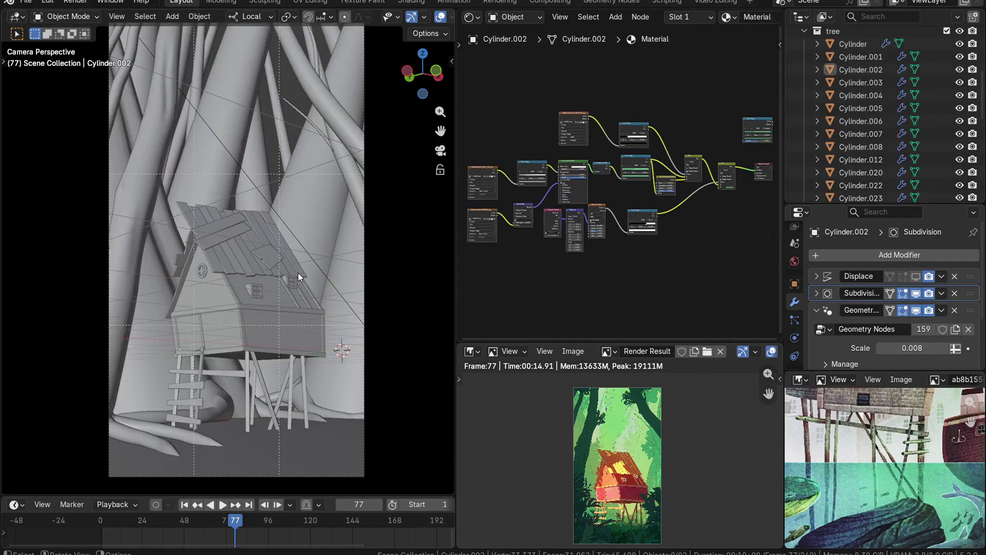
Examine the tree trunks arranged around the house and switch the reference image to the red forest picture
{"action": "scroll", "coordinate": [296, 272], "scroll_direction": "down", "scroll_amount": 3}
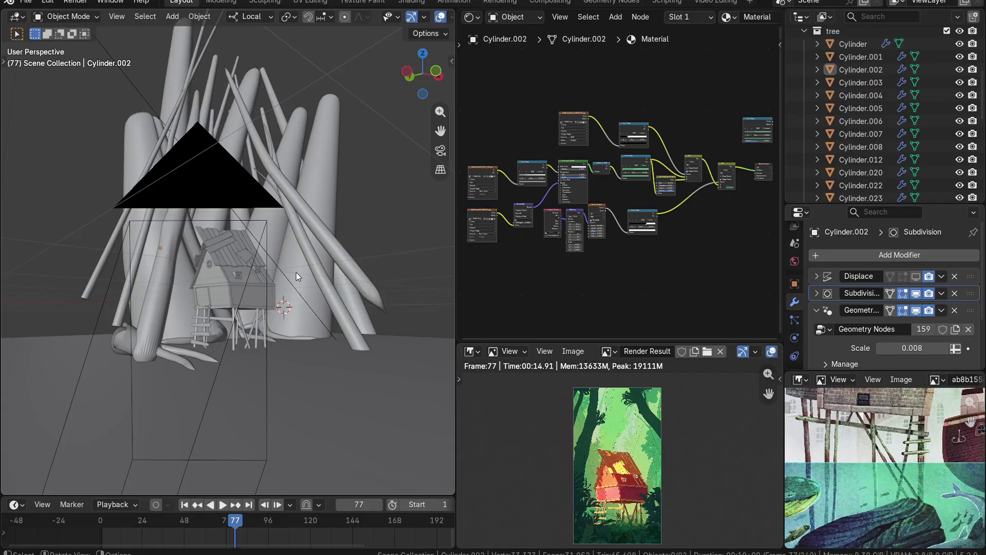
{"action": "middle_click_drag", "start_coordinate": [296, 273], "coordinate": [279, 327]}
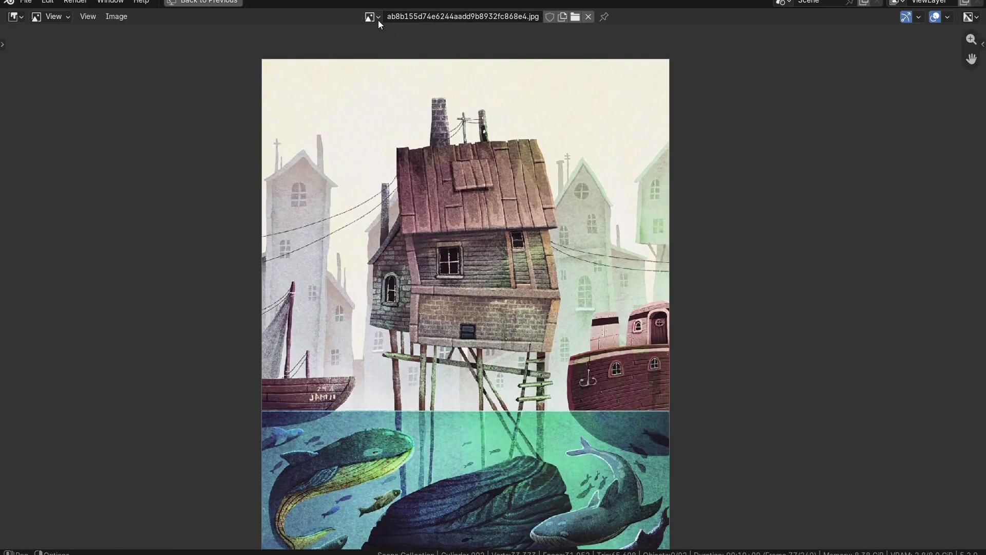
{"action": "left_click", "coordinate": [378, 19]}
{"action": "left_click", "coordinate": [386, 37]}
{"action": "scroll", "coordinate": [476, 231], "scroll_direction": "down", "scroll_amount": 2}
{"action": "scroll", "coordinate": [474, 298], "scroll_direction": "up", "scroll_amount": 1}
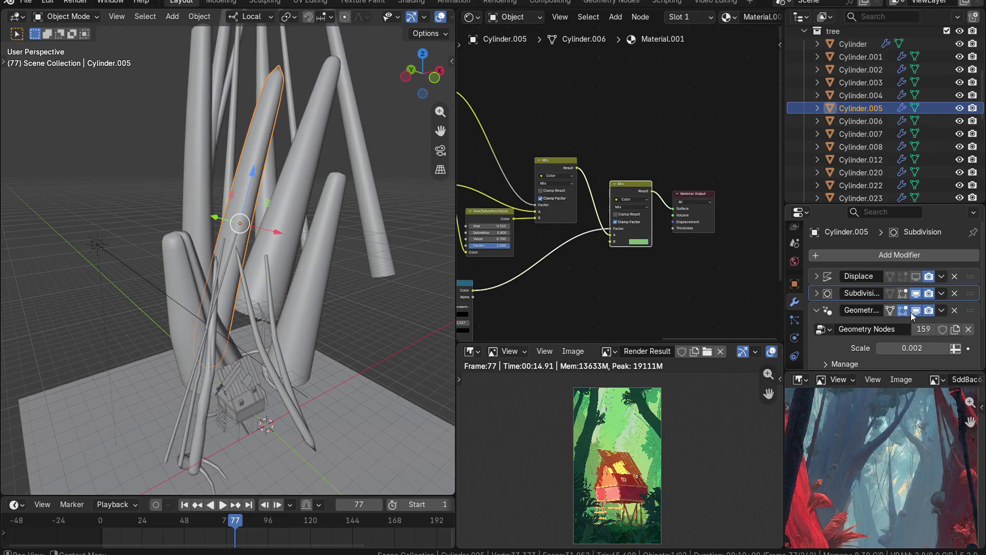
Open the tree trunk Cylinder.005 in Edit Mode and examine its cylinder mesh from several angles
{"action": "key", "text": "ctrl+Tab"}
{"action": "left_click", "coordinate": [303, 211]}
{"action": "middle_click_drag", "start_coordinate": [303, 211], "coordinate": [257, 226]}
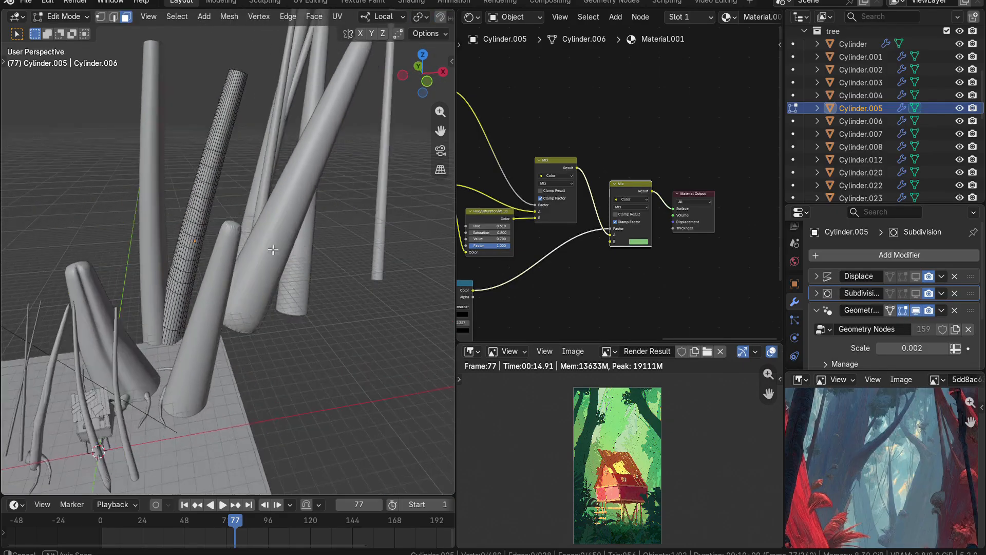
{"action": "scroll", "coordinate": [262, 241], "scroll_direction": "up", "scroll_amount": 4}
{"action": "scroll", "coordinate": [273, 272], "scroll_direction": "down", "scroll_amount": 4}
{"action": "middle_click_drag", "start_coordinate": [273, 272], "coordinate": [248, 319]}
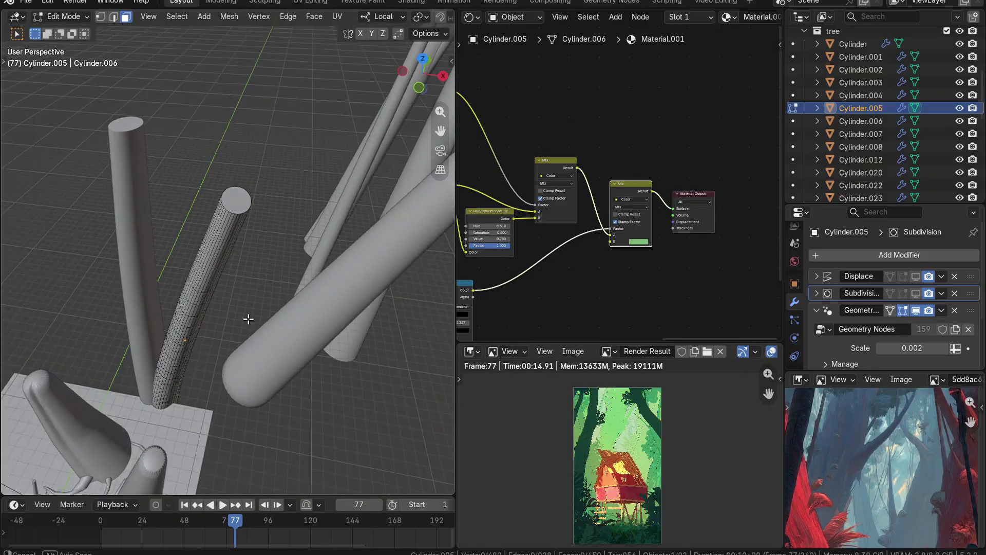
Examine the tapered trunk Cylinder.007 in Edit Mode, leave Edit Mode and return to the camera view
{"action": "scroll", "coordinate": [250, 319], "scroll_direction": "up", "scroll_amount": 2}
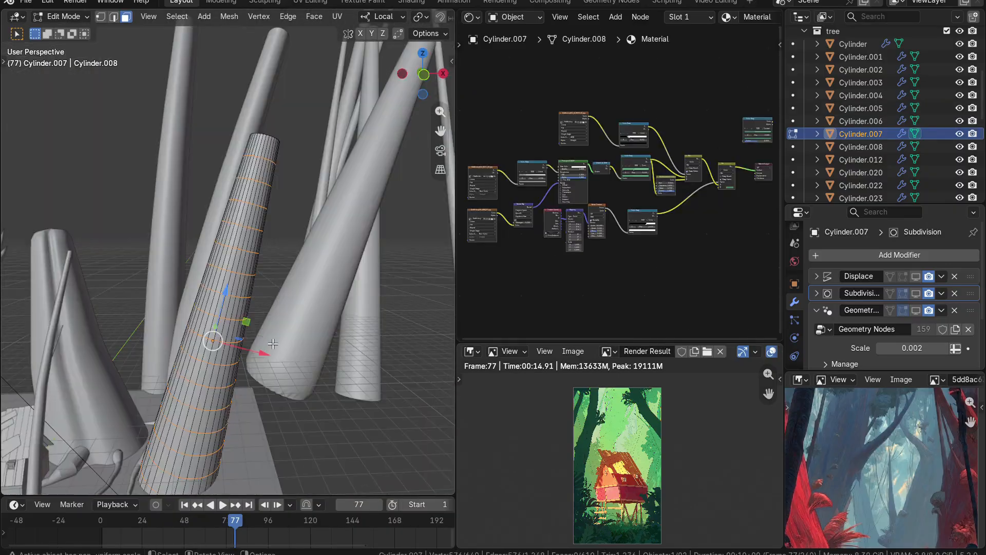
{"action": "scroll", "coordinate": [272, 344], "scroll_direction": "down", "scroll_amount": 8}
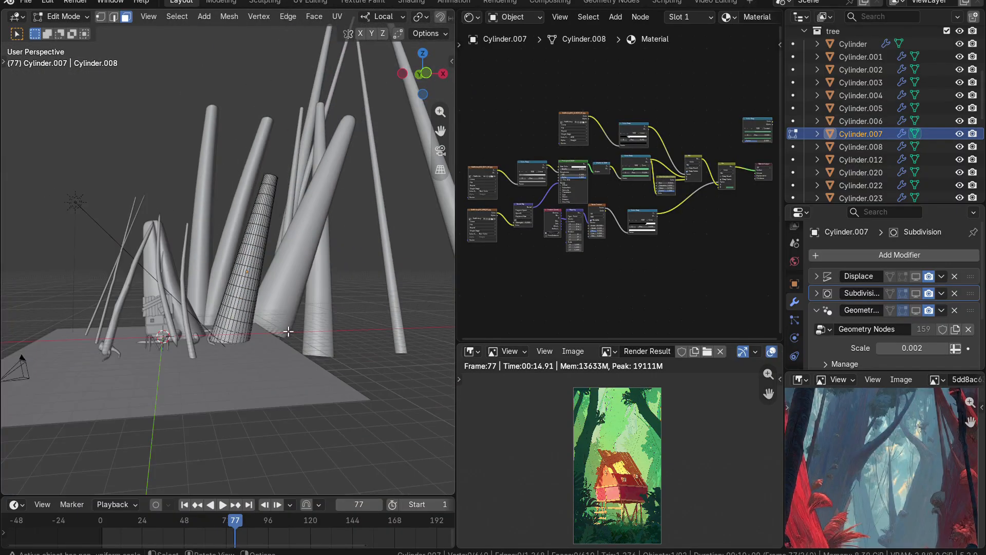
{"action": "key", "text": "Tab"}
{"action": "key", "text": "KP_0"}
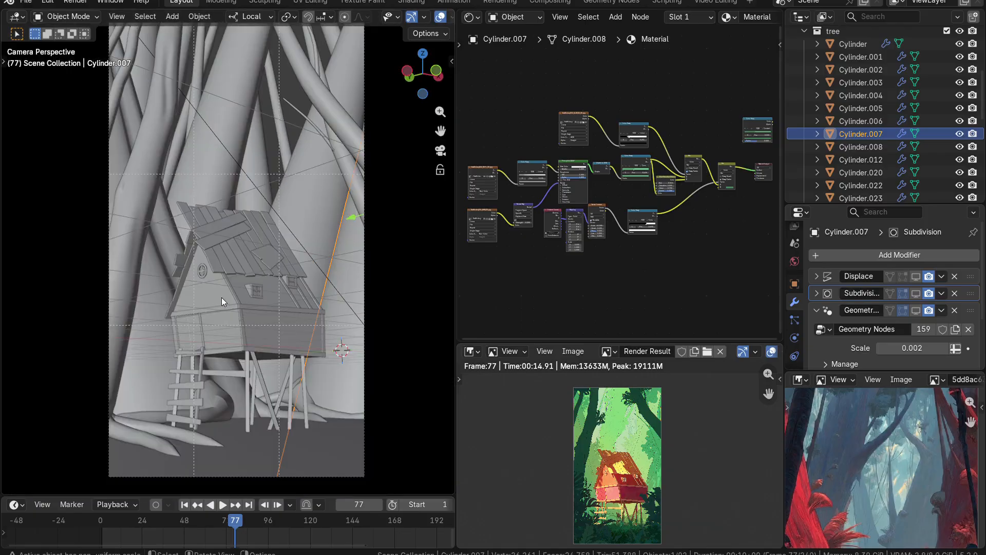
Select the foreground trunk Cylinder beside the house and toggle its Subdivision modifier's viewport display
{"action": "scroll", "coordinate": [221, 297], "scroll_direction": "down", "scroll_amount": 1}
{"action": "scroll", "coordinate": [240, 273], "scroll_direction": "up", "scroll_amount": 1}
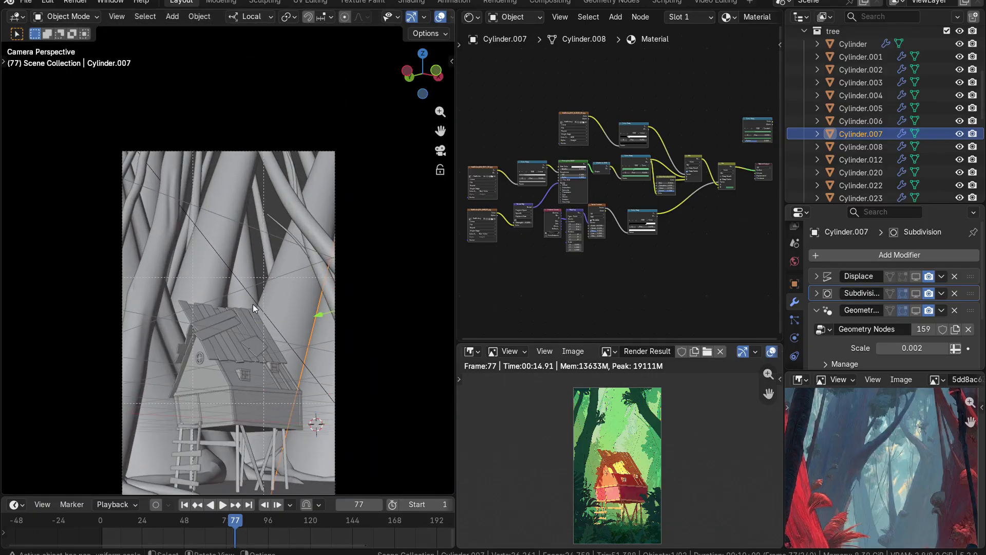
{"action": "left_click", "coordinate": [155, 244]}
{"action": "left_click", "coordinate": [917, 294]}
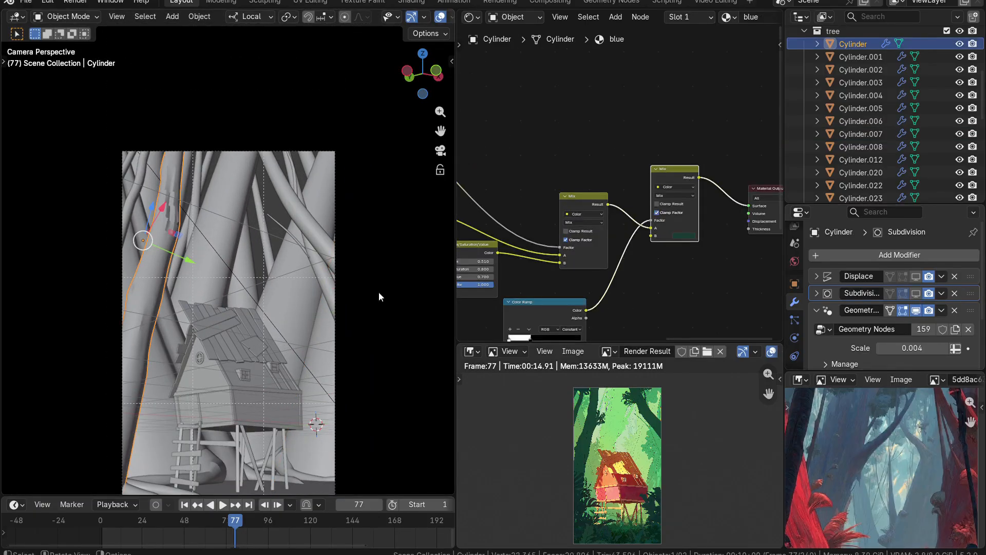
{"action": "scroll", "coordinate": [180, 267], "scroll_direction": "up", "scroll_amount": 2}
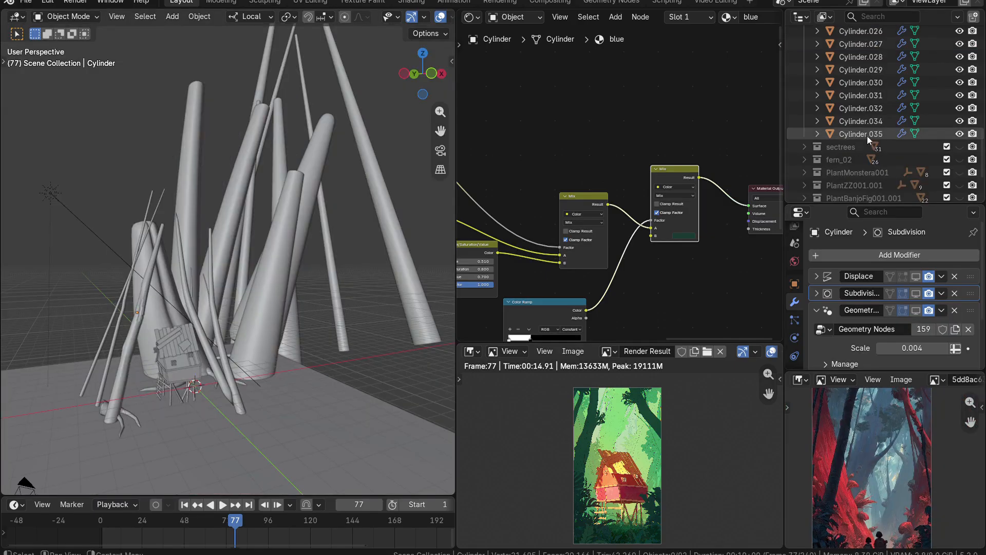
Show the sectrees collection and examine how the thin branch Cylinder.011 attaches to its trunk
{"action": "mouse_move", "coordinate": [303, 237]}
{"action": "middle_mouse_down"}
{"action": "mouse_move", "coordinate": [293, 248]}
{"action": "mouse_move", "coordinate": [295, 240]}
{"action": "middle_mouse_up"}
{"action": "scroll", "coordinate": [298, 246], "scroll_direction": "up", "scroll_amount": 3}
{"action": "scroll", "coordinate": [301, 235], "scroll_direction": "up", "scroll_amount": 4}
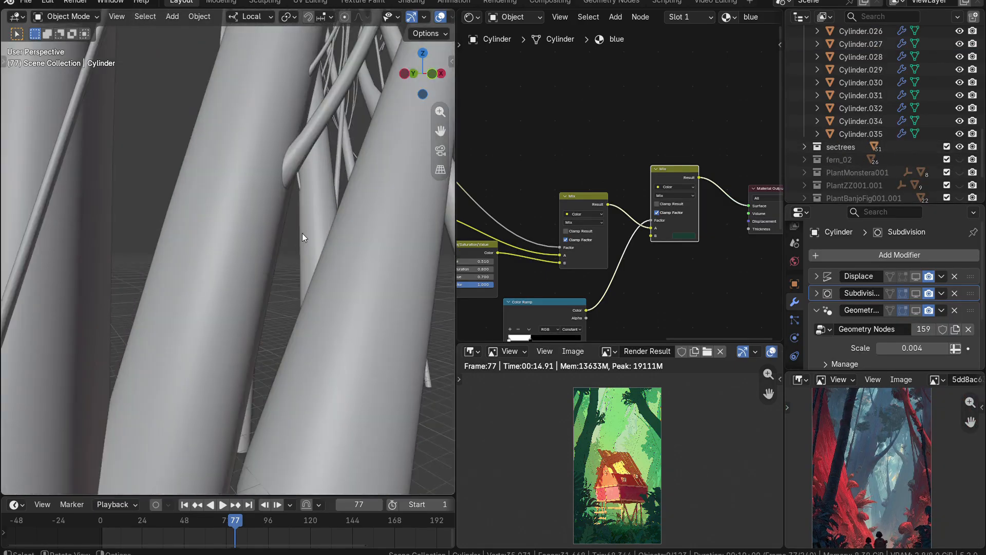
{"action": "left_click", "coordinate": [191, 307]}
{"action": "middle_click_drag", "start_coordinate": [190, 307], "coordinate": [256, 238], "text": "shift"}
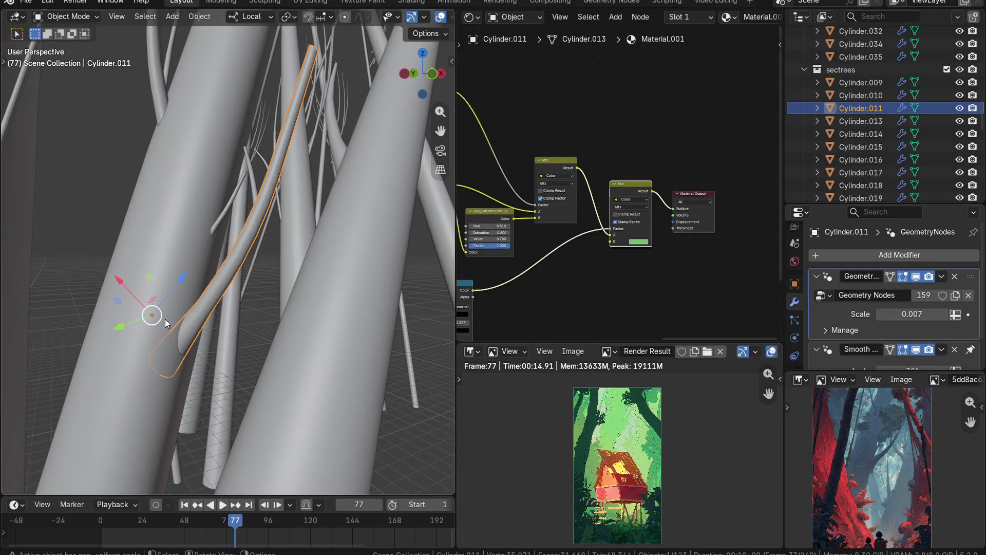
{"action": "scroll", "coordinate": [266, 180], "scroll_direction": "down", "scroll_amount": 5}
{"action": "middle_click_drag", "start_coordinate": [266, 180], "coordinate": [251, 213]}
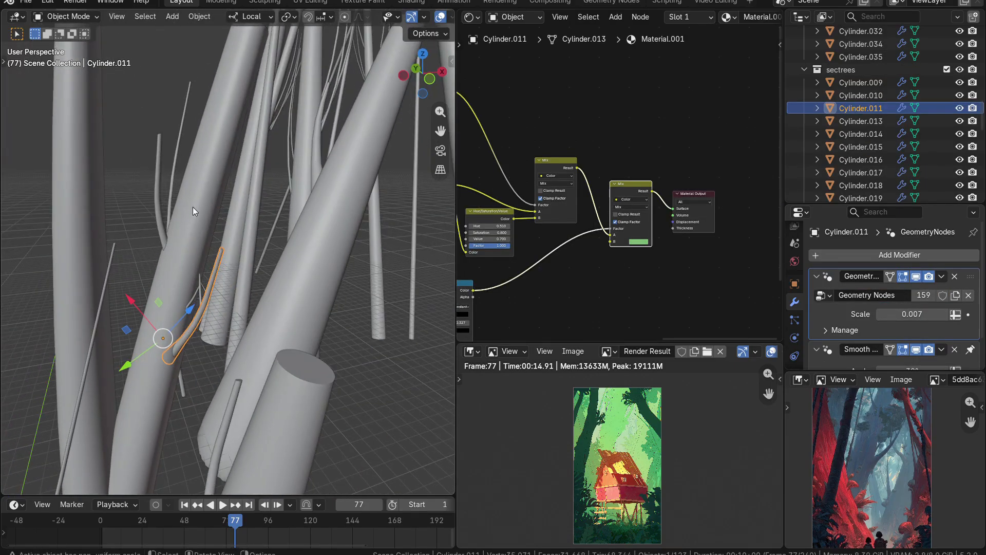
Deselect everything and examine the secondary branches between the trunks above the house in the camera view
{"action": "scroll", "coordinate": [193, 206], "scroll_direction": "down", "scroll_amount": 5}
{"action": "scroll", "coordinate": [264, 140], "scroll_direction": "down", "scroll_amount": 4}
{"action": "middle_click_drag", "start_coordinate": [264, 140], "coordinate": [271, 169]}
{"action": "key", "text": "KP_0"}
{"action": "key", "text": "alt+a"}
{"action": "middle_click_drag", "start_coordinate": [283, 225], "coordinate": [279, 227], "text": "shift"}
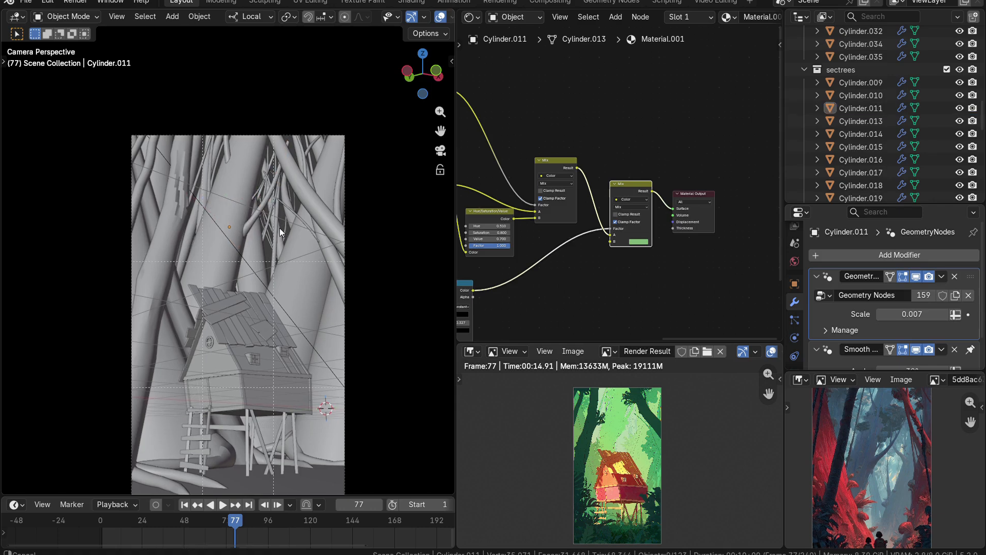
{"action": "scroll", "coordinate": [281, 237], "scroll_direction": "up", "scroll_amount": 3}
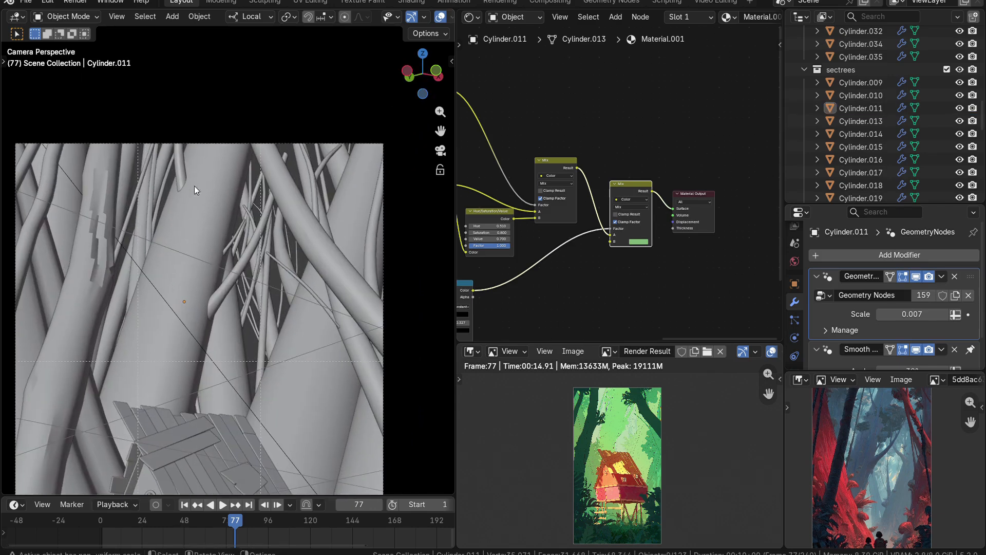
{"action": "scroll", "coordinate": [300, 270], "scroll_direction": "down", "scroll_amount": 3}
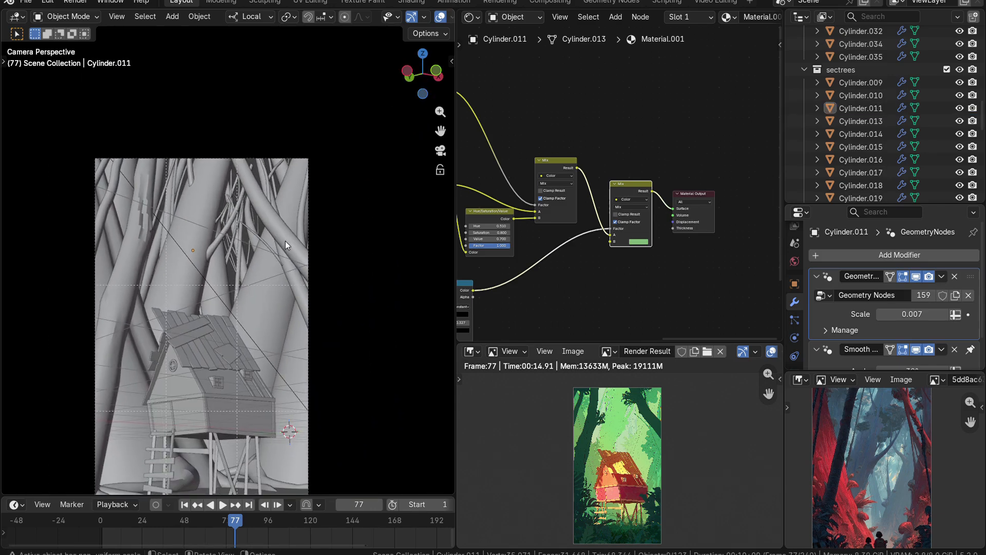
{"action": "scroll", "coordinate": [285, 246], "scroll_direction": "down", "scroll_amount": 1}
{"action": "middle_click_drag", "start_coordinate": [271, 309], "coordinate": [278, 284], "text": "shift"}
Select the trunk Cylinder.005 behind the roof and examine its base mesh in Edit Mode and Object Mode
{"action": "left_click", "coordinate": [251, 251]}
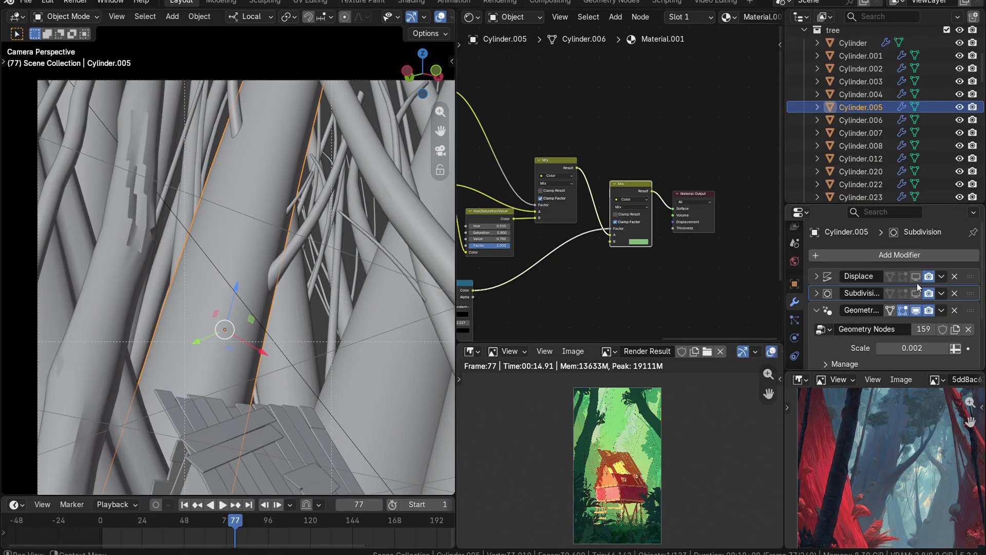
{"action": "middle_click_drag", "start_coordinate": [383, 205], "coordinate": [355, 200]}
{"action": "scroll", "coordinate": [334, 225], "scroll_direction": "up", "scroll_amount": 5}
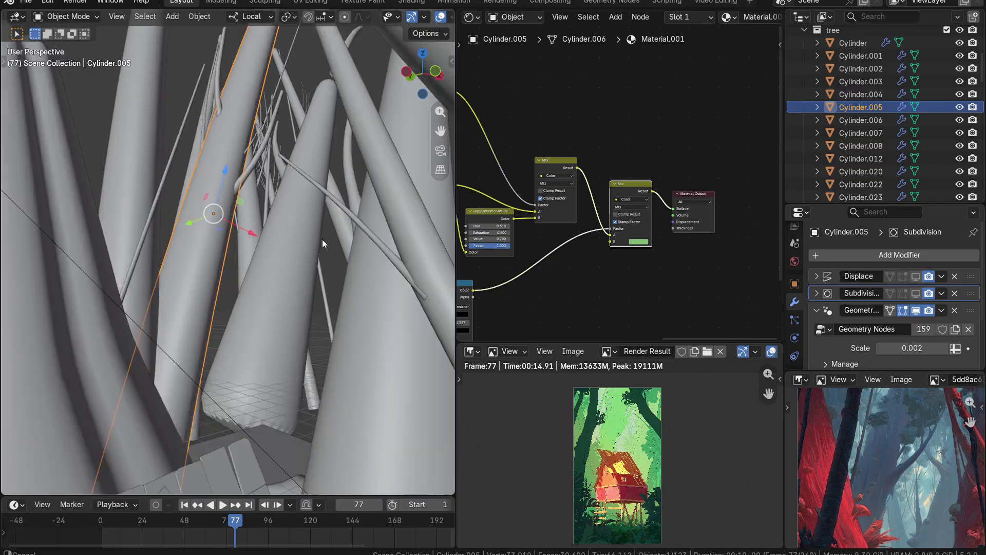
{"action": "middle_click_drag", "start_coordinate": [322, 243], "coordinate": [286, 175]}
{"action": "key", "text": "Tab"}
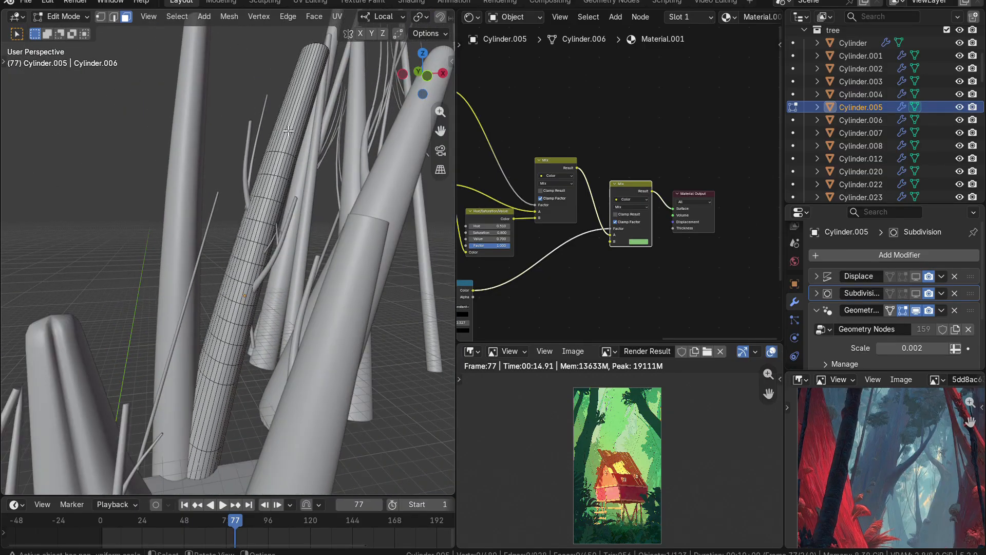
{"action": "key", "text": "Tab"}
{"action": "middle_click_drag", "start_coordinate": [193, 264], "coordinate": [408, 300]}
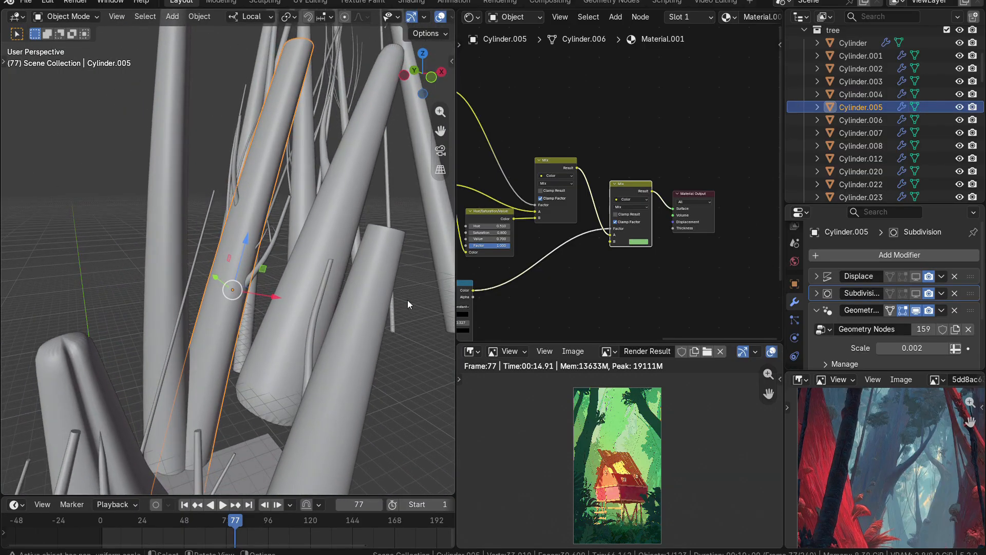
Enable the Displace and Subdivision modifiers of Cylinder.005 in the viewport and set the Subdivision viewport level to 2
{"action": "left_click", "coordinate": [919, 276]}
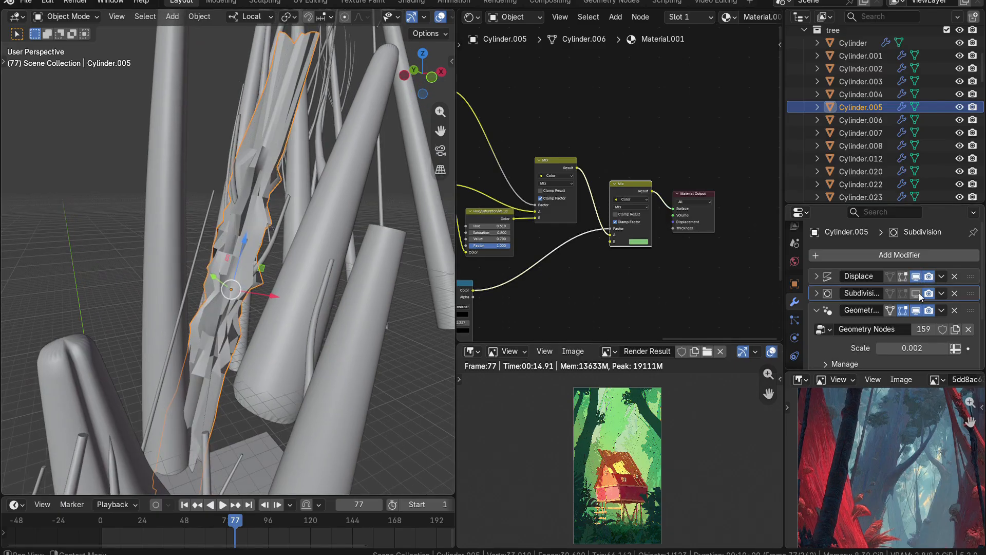
{"action": "left_click", "coordinate": [917, 293]}
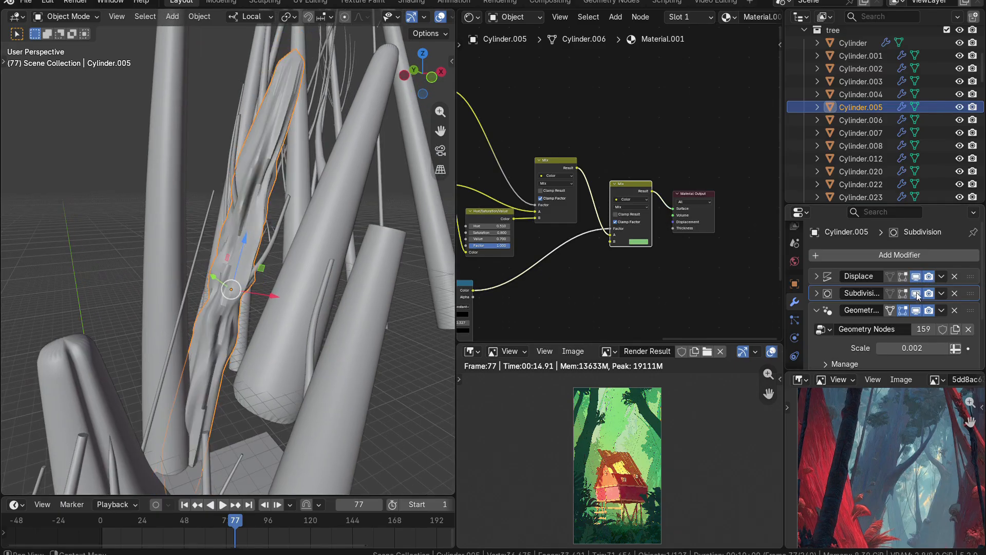
{"action": "left_click", "coordinate": [815, 294]}
{"action": "left_click", "coordinate": [958, 328]}
{"action": "key", "text": "KP_0"}
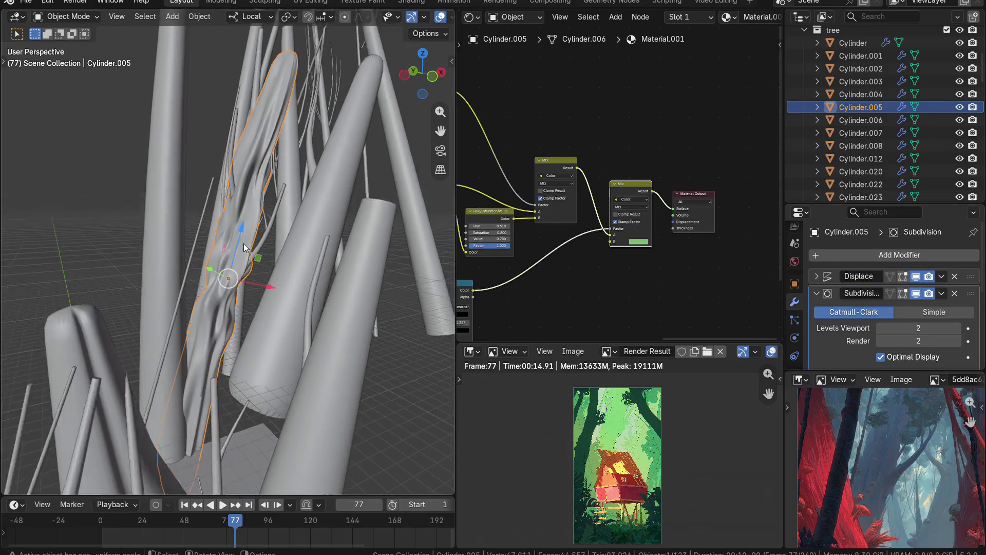
Deselect the displaced trunk and examine its bark shape in the camera view alongside the Displace and Voronoi texture settings
{"action": "key", "text": "alt+a"}
{"action": "middle_click_drag", "start_coordinate": [249, 243], "coordinate": [215, 355], "text": "shift"}
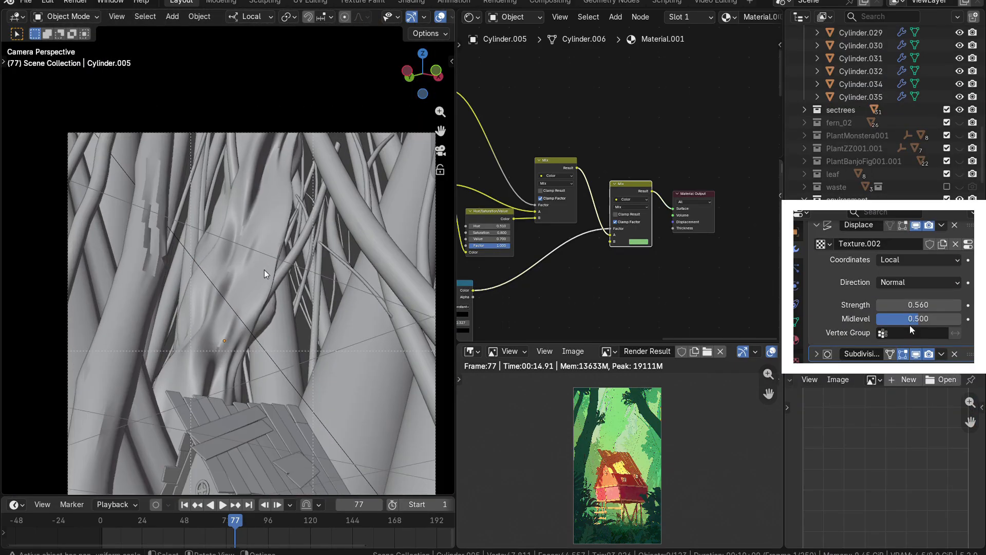
{"action": "scroll", "coordinate": [264, 269], "scroll_direction": "up", "scroll_amount": 1}
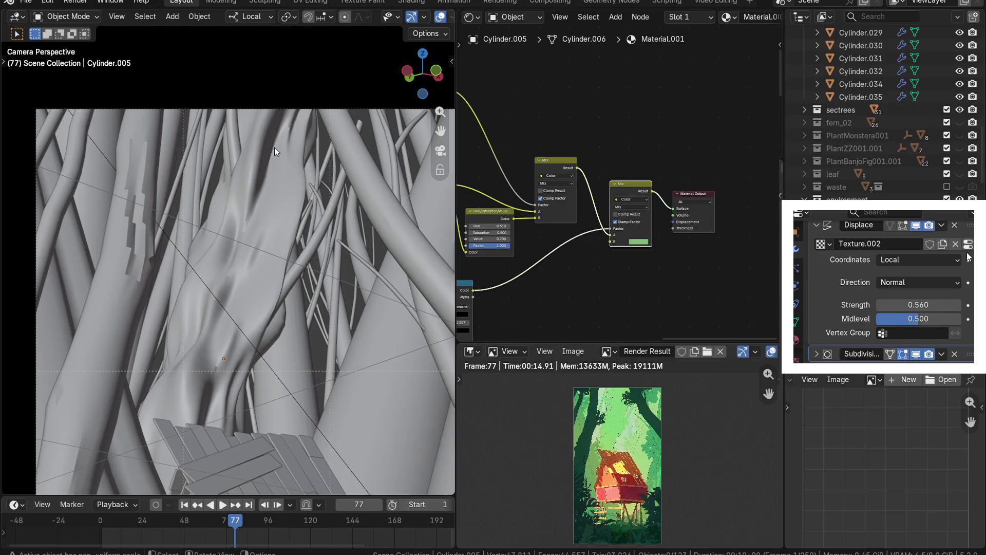
{"action": "scroll", "coordinate": [288, 216], "scroll_direction": "up", "scroll_amount": 2}
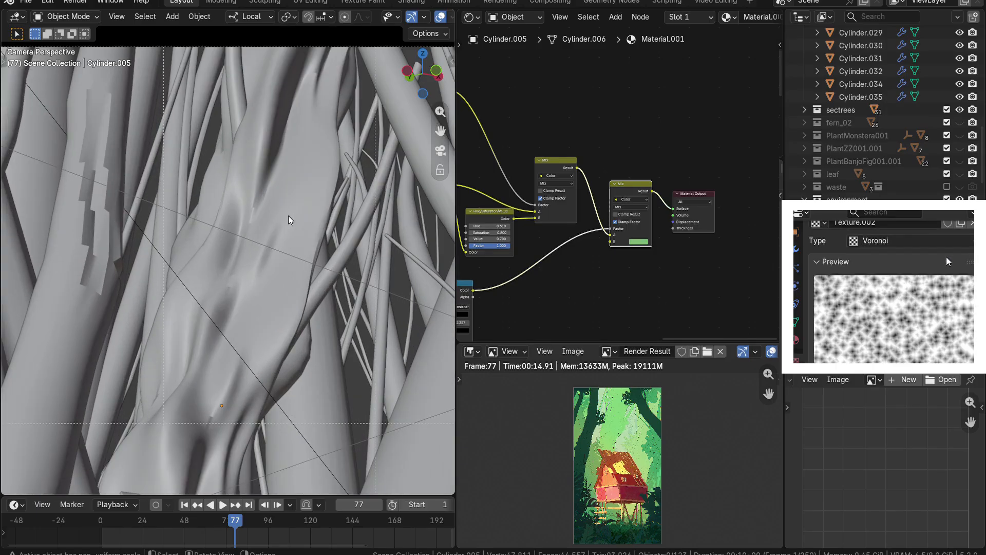
{"action": "scroll", "coordinate": [288, 215], "scroll_direction": "down", "scroll_amount": 3}
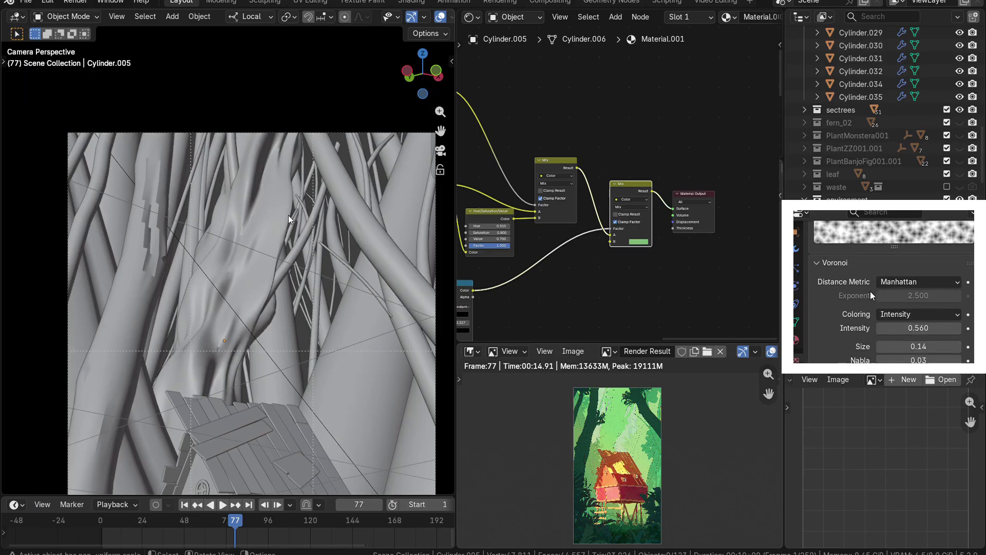
{"action": "scroll", "coordinate": [256, 257], "scroll_direction": "down", "scroll_amount": 1}
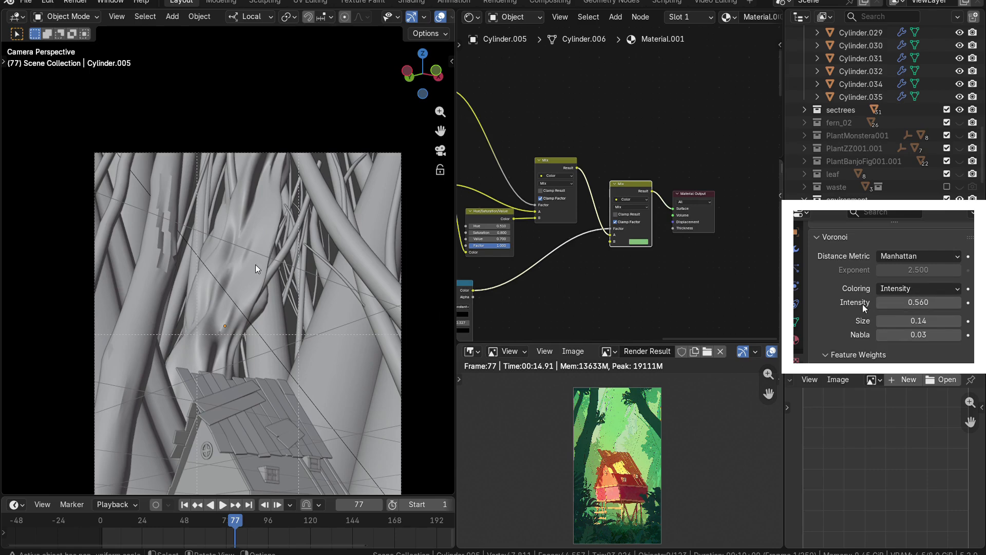
{"action": "scroll", "coordinate": [255, 263], "scroll_direction": "up", "scroll_amount": 3}
{"action": "scroll", "coordinate": [255, 263], "scroll_direction": "down", "scroll_amount": 2}
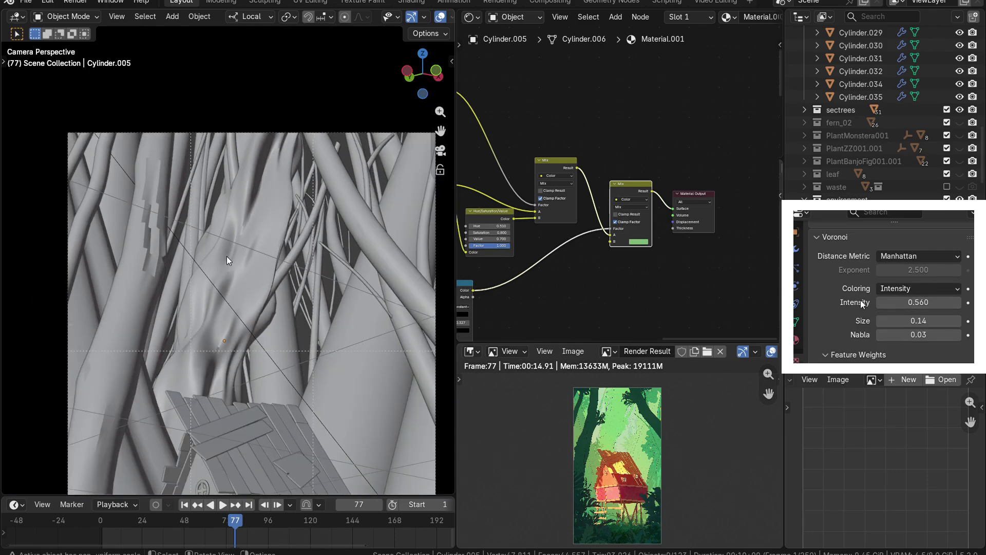
{"action": "scroll", "coordinate": [226, 257], "scroll_direction": "down", "scroll_amount": 3}
{"action": "scroll", "coordinate": [223, 261], "scroll_direction": "up", "scroll_amount": 2}
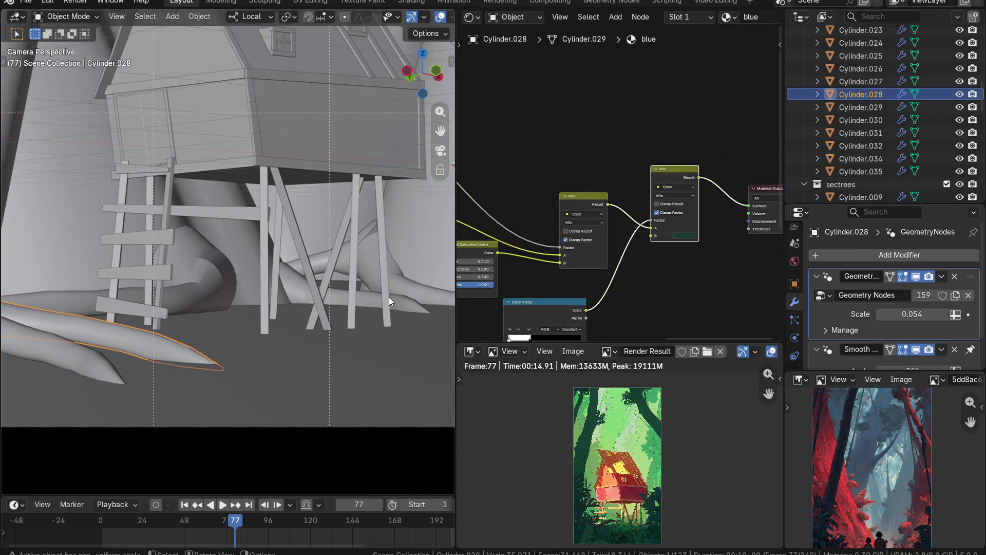
Open the curled root Cylinder.026 in Edit Mode, turn off its Geometry Nodes modifier's viewport display and inspect the mesh
{"action": "left_click", "coordinate": [208, 264]}
{"action": "key", "text": "Tab"}
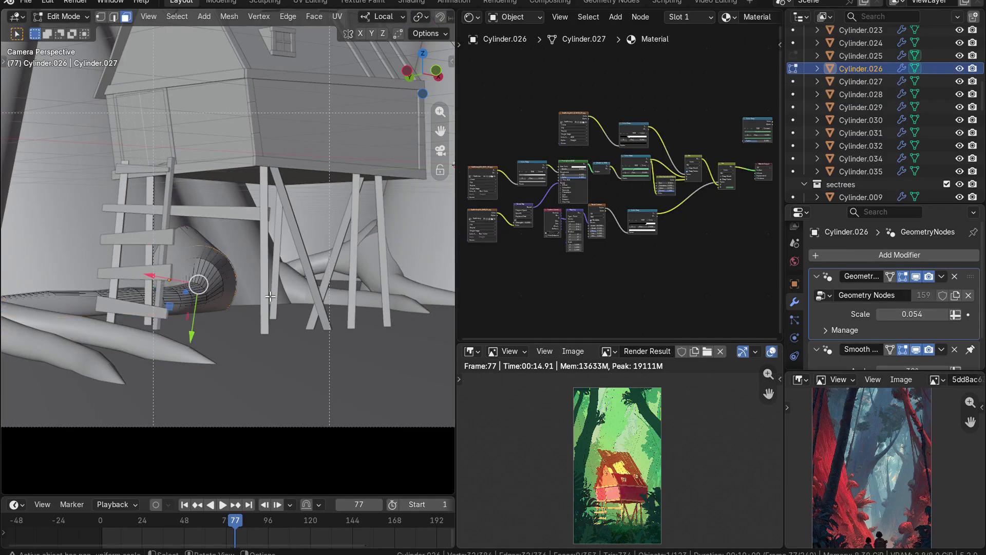
{"action": "left_click", "coordinate": [816, 276]}
{"action": "left_click", "coordinate": [915, 276]}
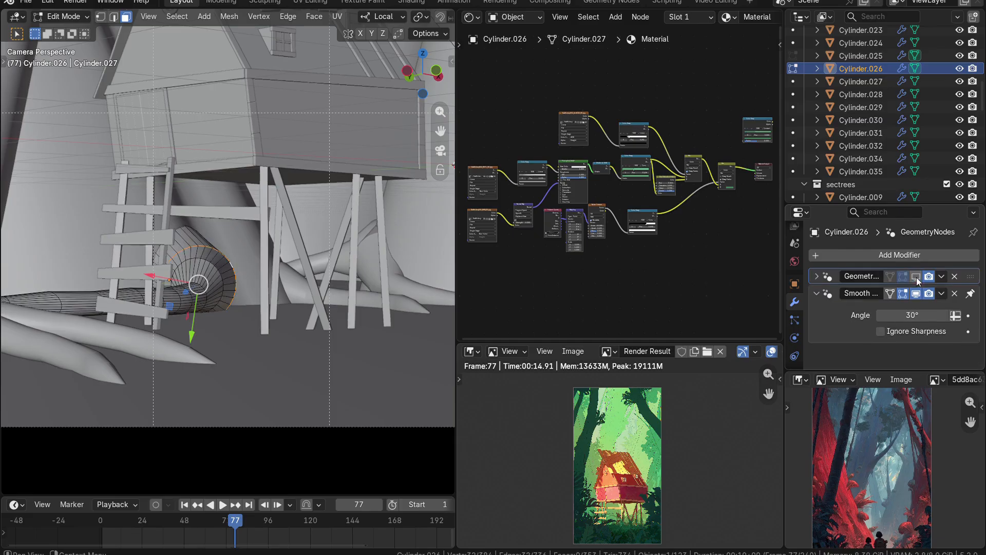
{"action": "scroll", "coordinate": [356, 299], "scroll_direction": "up", "scroll_amount": 2}
{"action": "scroll", "coordinate": [356, 299], "scroll_direction": "down", "scroll_amount": 3}
{"action": "key", "text": "Tab"}
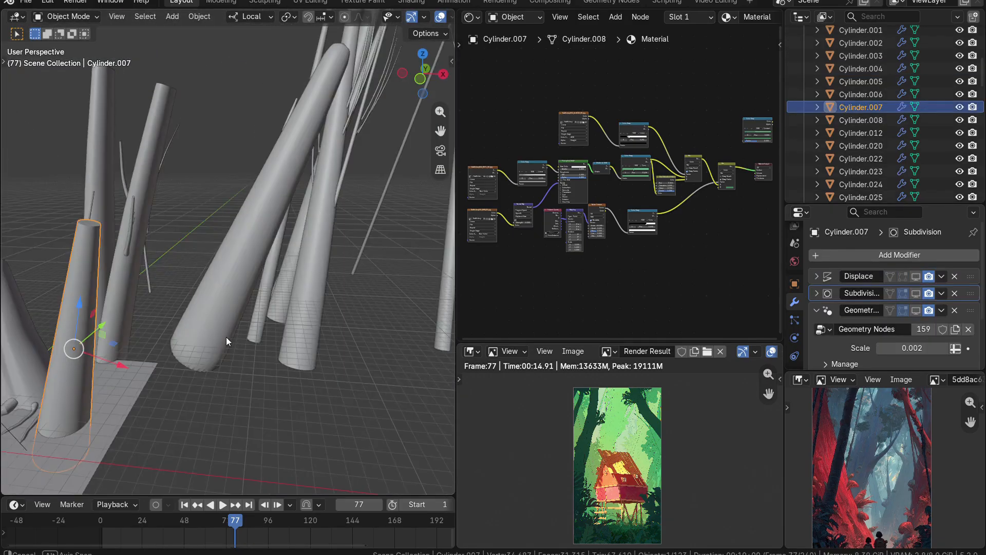
Examine the large trunk behind the scene and the mesh of the thin root Cylinder.027 in Edit Mode
{"action": "middle_click_drag", "start_coordinate": [226, 337], "coordinate": [268, 305]}
{"action": "left_click", "coordinate": [247, 298]}
{"action": "key", "text": "Tab"}
{"action": "scroll", "coordinate": [249, 301], "scroll_direction": "up", "scroll_amount": 4}
{"action": "key", "text": "Tab"}
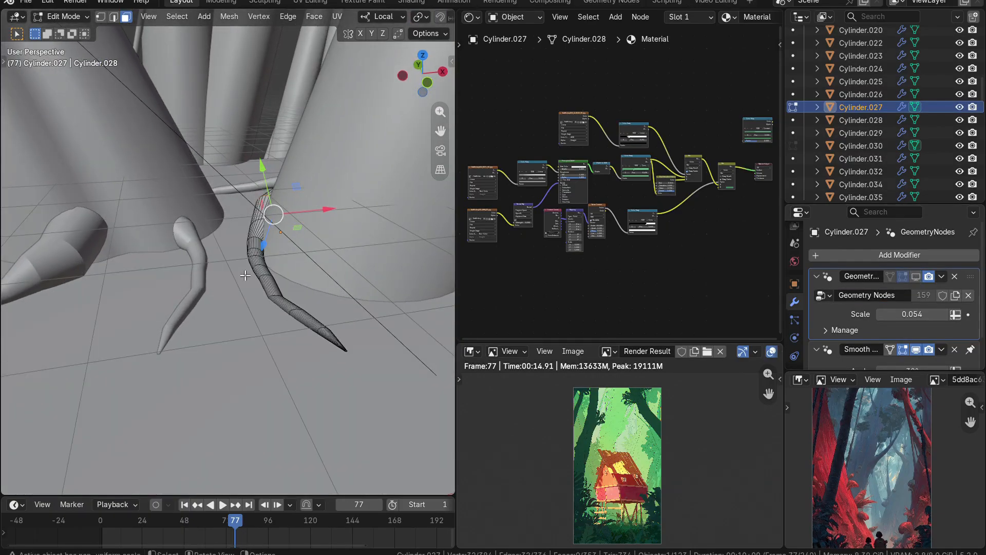
Turn off the Geometry Nodes viewport display of the neighbouring root Cylinder.025 and inspect its mesh in Edit Mode
{"action": "left_click", "coordinate": [199, 252]}
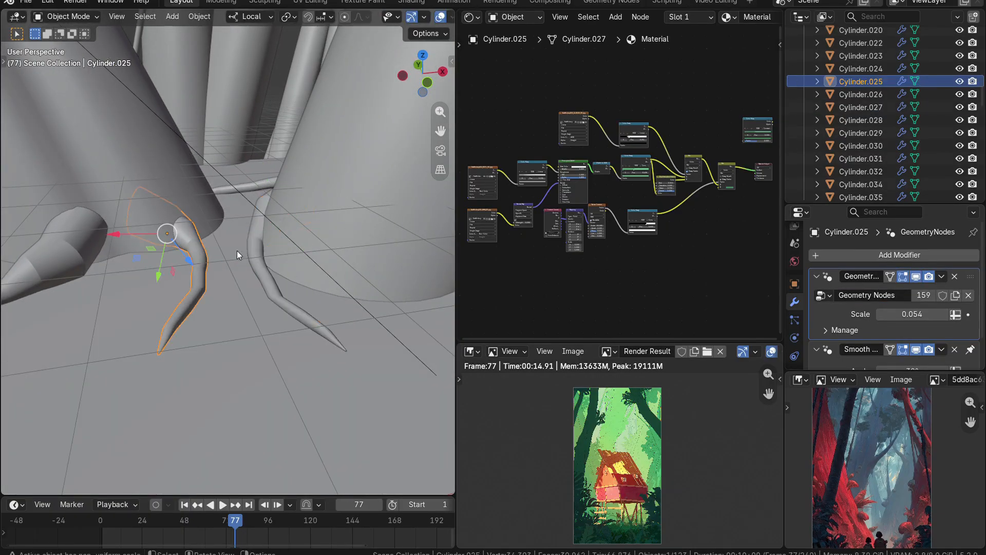
{"action": "left_click", "coordinate": [916, 277]}
{"action": "key", "text": "Tab"}
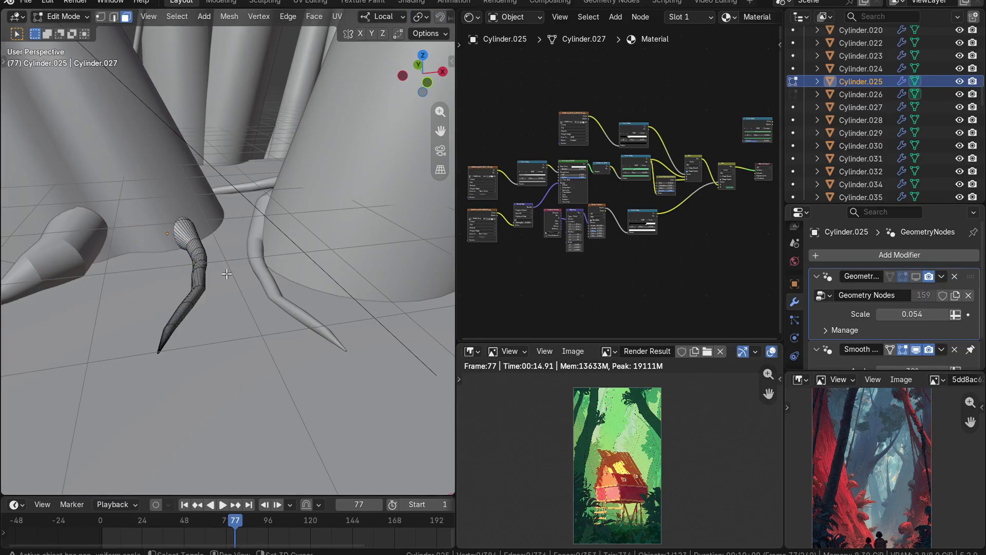
{"action": "mouse_move", "coordinate": [221, 265]}
{"action": "middle_mouse_down"}
{"action": "mouse_move", "coordinate": [246, 272]}
{"action": "mouse_move", "coordinate": [234, 277]}
{"action": "middle_mouse_up"}
{"action": "key", "text": "Tab"}
Return to the camera view, deselect the root and frame the whole house and trees
{"action": "key", "text": "KP_0"}
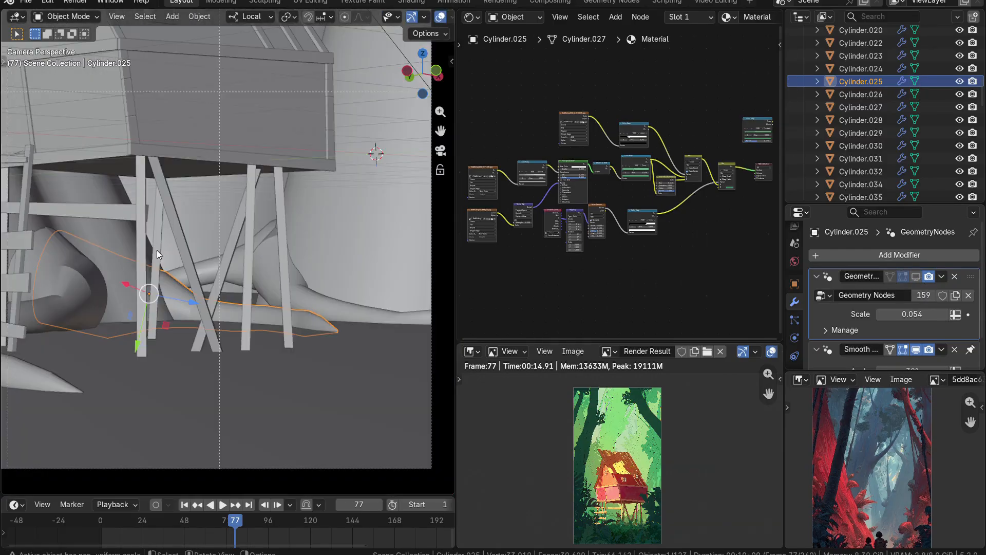
{"action": "key", "text": "alt+a"}
{"action": "scroll", "coordinate": [265, 272], "scroll_direction": "down", "scroll_amount": 4}
{"action": "middle_click_drag", "start_coordinate": [265, 272], "coordinate": [293, 398], "text": "shift"}
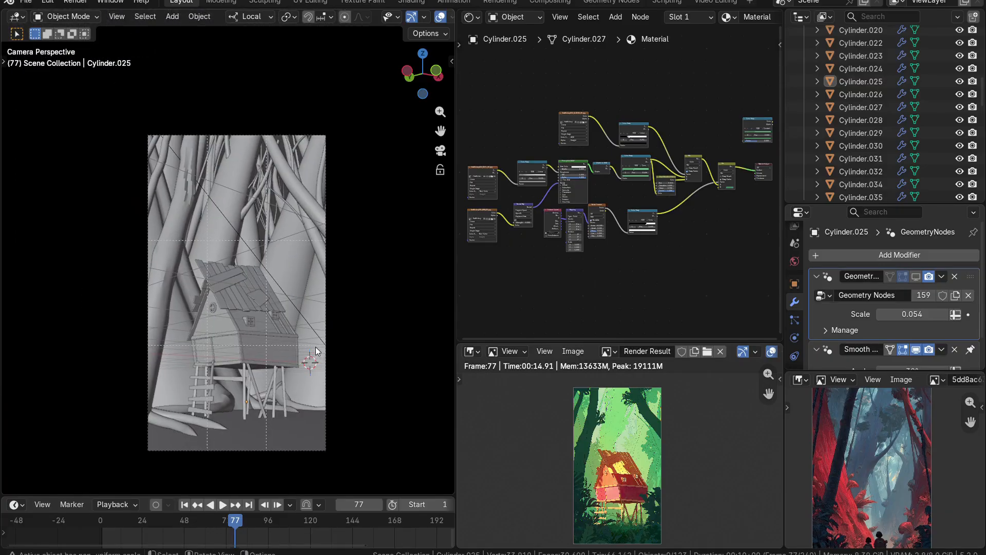
{"action": "scroll", "coordinate": [293, 398], "scroll_direction": "up", "scroll_amount": 1}
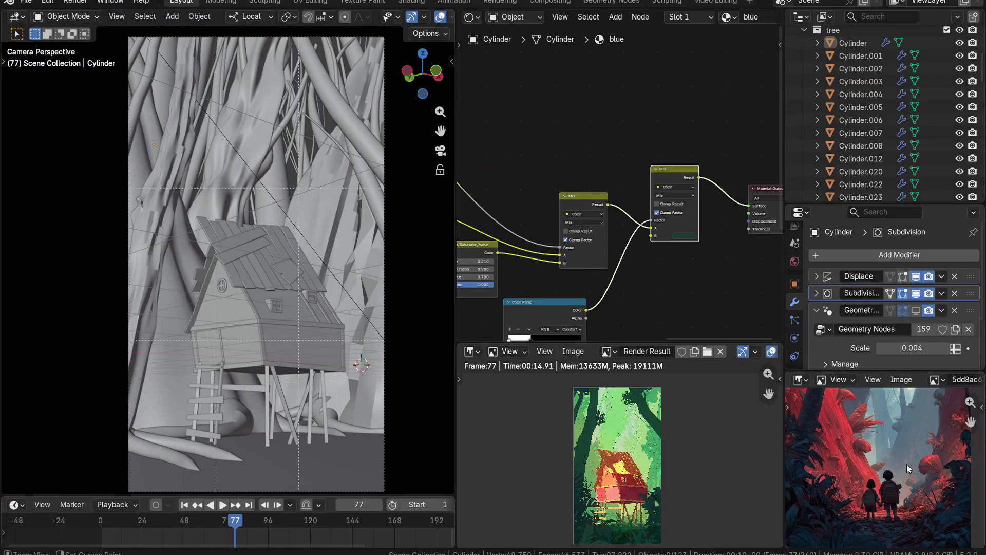
View the red-forest reference image enlarged and browse the web pages of the free Monstera Deliciosa, ZZ Zanzibar Gem and Fiddle Leaf Fig models
{"action": "key", "text": "ctrl+space"}
{"action": "scroll", "coordinate": [679, 414], "scroll_direction": "up", "scroll_amount": 4}
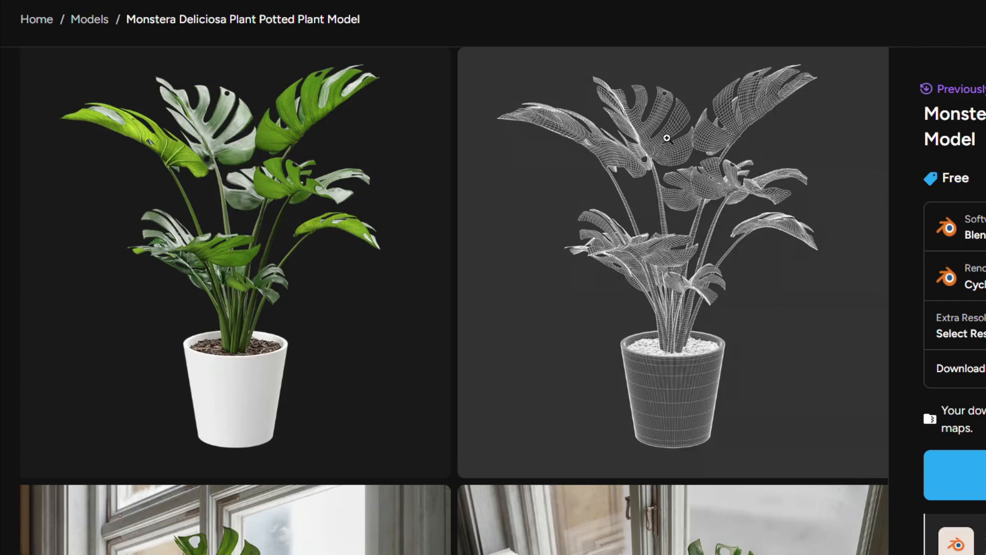
{"action": "scroll", "coordinate": [670, 175], "scroll_direction": "down", "scroll_amount": 1}
{"action": "scroll", "coordinate": [671, 175], "scroll_direction": "up", "scroll_amount": 3}
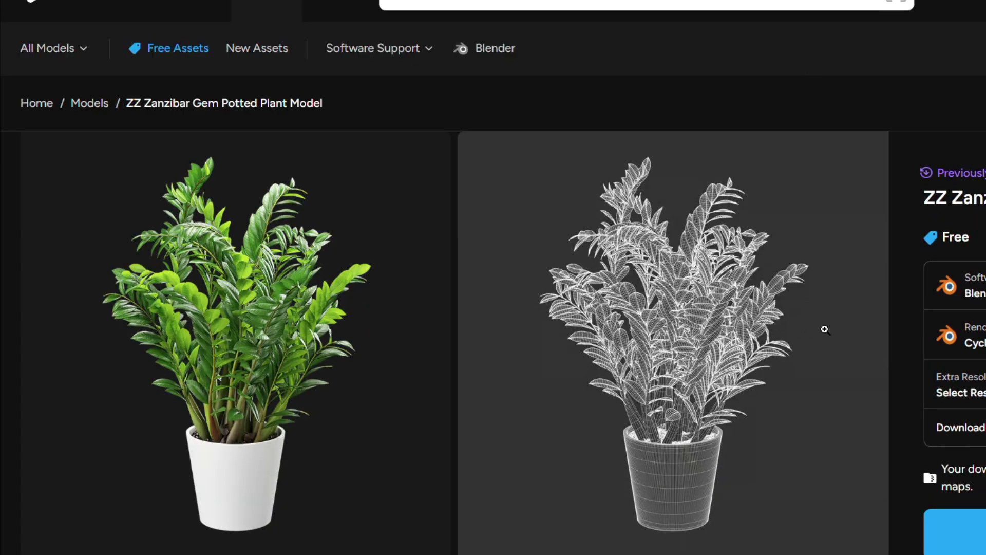
{"action": "scroll", "coordinate": [827, 326], "scroll_direction": "down", "scroll_amount": 2}
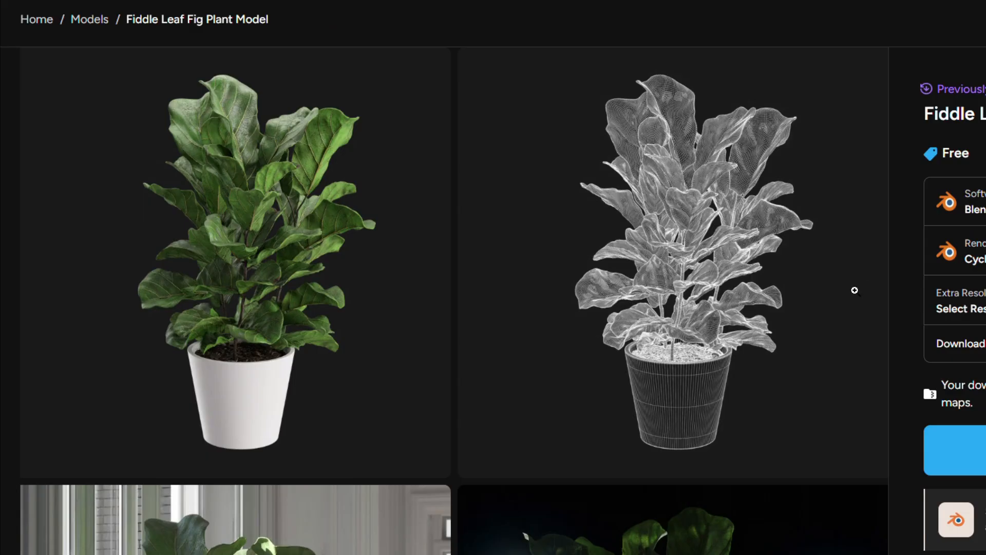
{"action": "scroll", "coordinate": [896, 287], "scroll_direction": "down", "scroll_amount": 2}
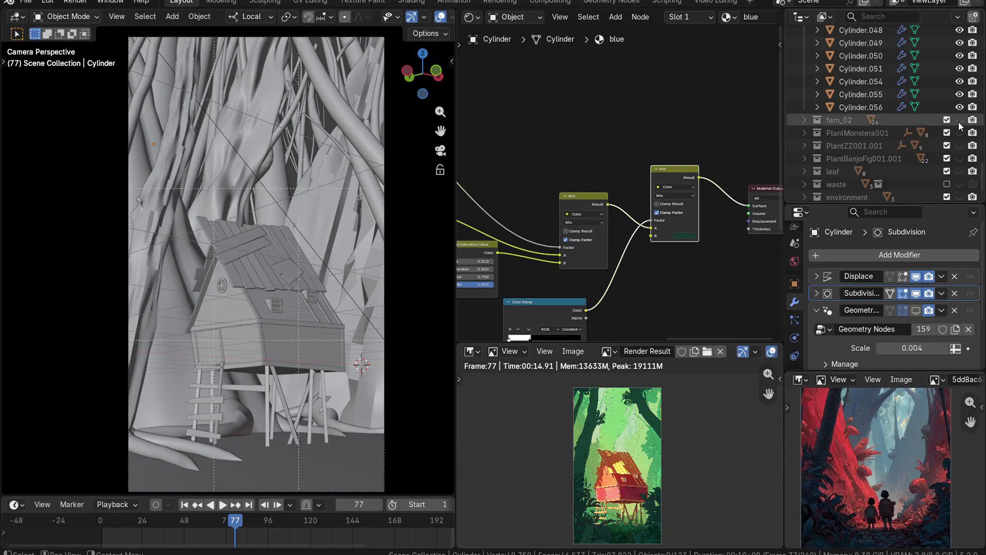
Make the fern_02 collection visible in the viewport and select the large fern below the house's ladder
{"action": "middle_click_drag", "start_coordinate": [246, 358], "coordinate": [355, 139], "text": "shift"}
{"action": "scroll", "coordinate": [332, 206], "scroll_direction": "up", "scroll_amount": 4}
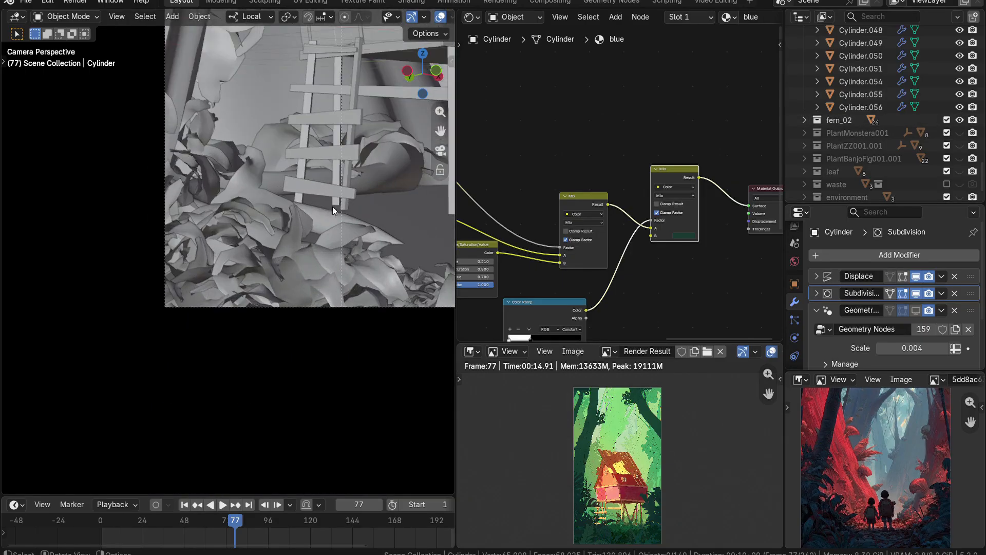
{"action": "middle_click_drag", "start_coordinate": [332, 205], "coordinate": [294, 219], "text": "shift"}
{"action": "scroll", "coordinate": [257, 263], "scroll_direction": "up", "scroll_amount": 4}
{"action": "left_click", "coordinate": [325, 273]}
{"action": "scroll", "coordinate": [325, 273], "scroll_direction": "down", "scroll_amount": 3}
{"action": "middle_click_drag", "start_coordinate": [327, 282], "coordinate": [195, 344], "text": "shift"}
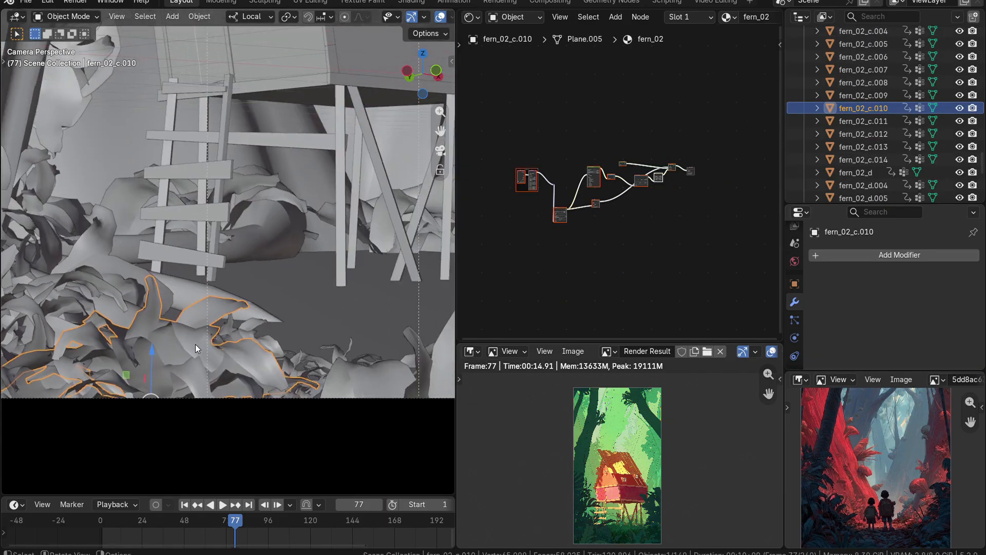
Try moving the selected fern up in front of the ladder, deselect it and reframe the house
{"action": "key", "text": "g"}
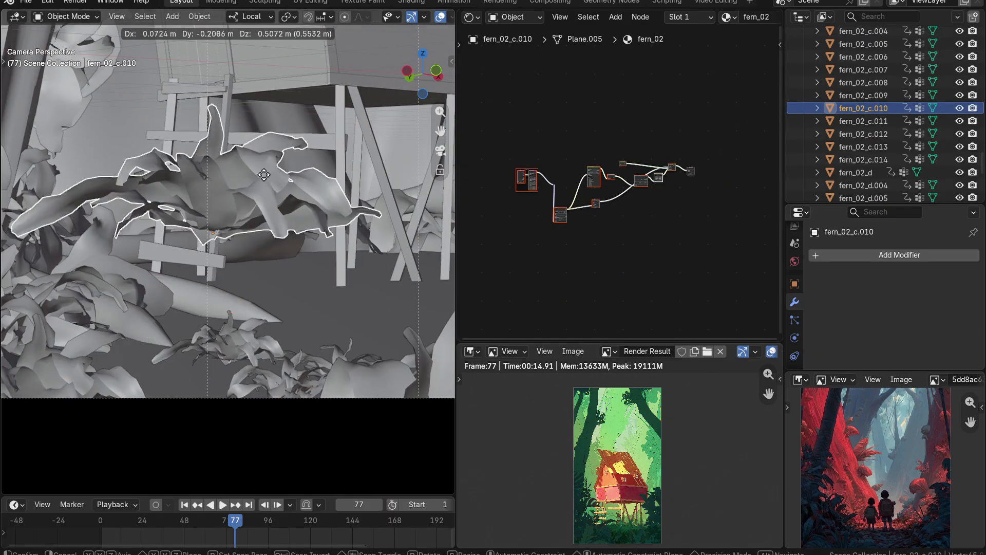
{"action": "right_click", "coordinate": [286, 170]}
{"action": "scroll", "coordinate": [398, 201], "scroll_direction": "down", "scroll_amount": 3}
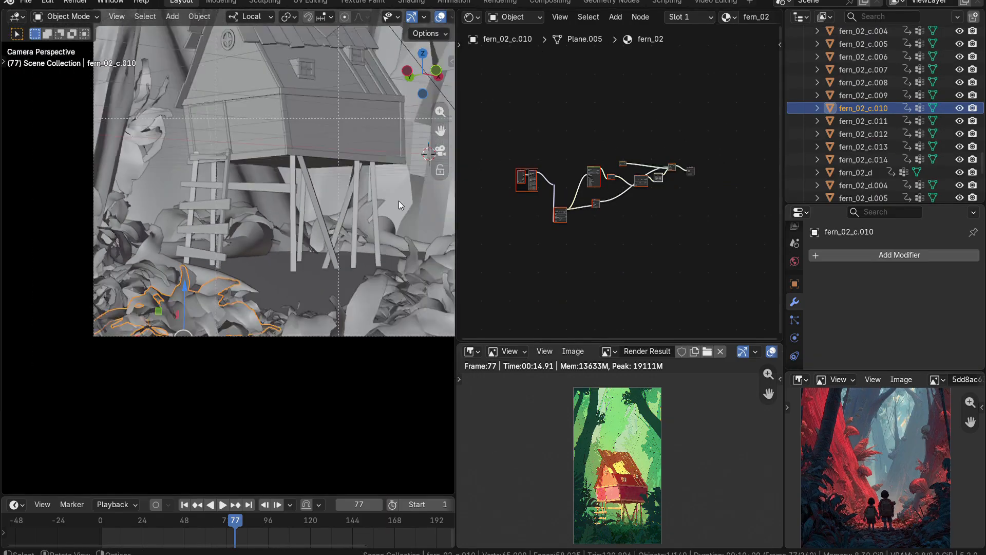
{"action": "scroll", "coordinate": [399, 200], "scroll_direction": "down", "scroll_amount": 2}
{"action": "middle_click_drag", "start_coordinate": [357, 233], "coordinate": [346, 256], "text": "shift"}
{"action": "scroll", "coordinate": [112, 301], "scroll_direction": "up", "scroll_amount": 2}
{"action": "scroll", "coordinate": [112, 301], "scroll_direction": "down", "scroll_amount": 2}
{"action": "middle_click_drag", "start_coordinate": [113, 301], "coordinate": [115, 342], "text": "shift"}
{"action": "left_click", "coordinate": [115, 342]}
Make the PlantMonstera001 collection visible and try moving the monstera plant beside the ladder in front of the house
{"action": "scroll", "coordinate": [961, 116], "scroll_direction": "down", "scroll_amount": 7}
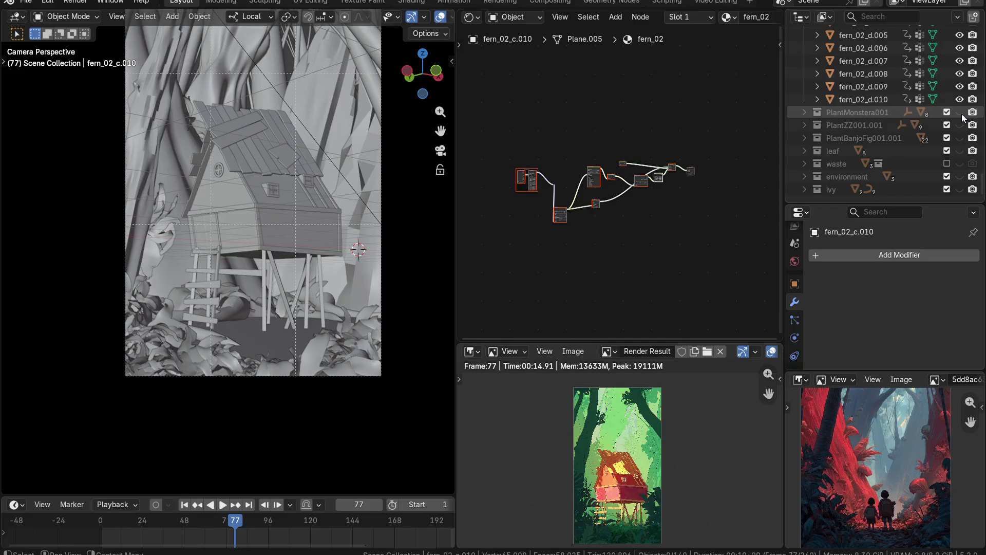
{"action": "left_click", "coordinate": [962, 113]}
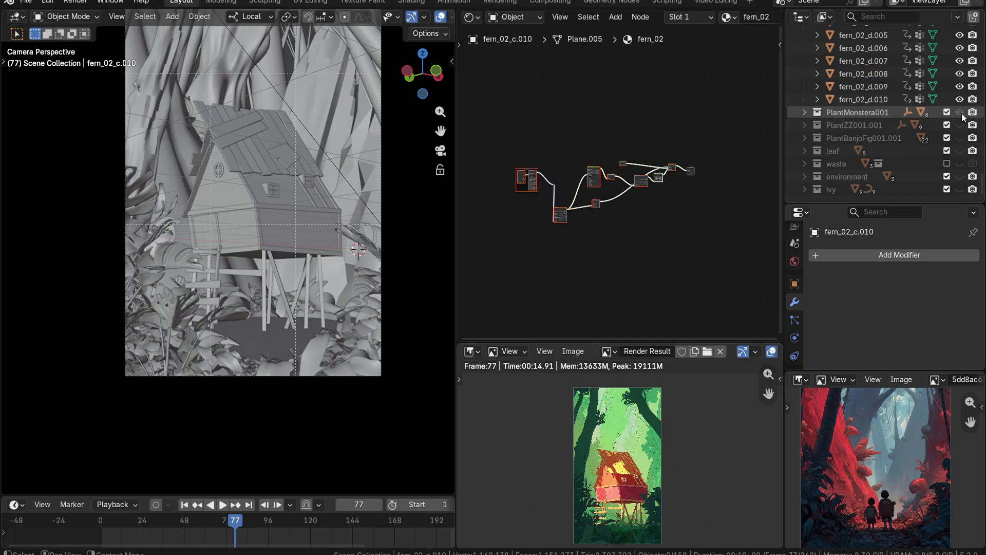
{"action": "left_click", "coordinate": [188, 263]}
{"action": "key", "text": "g"}
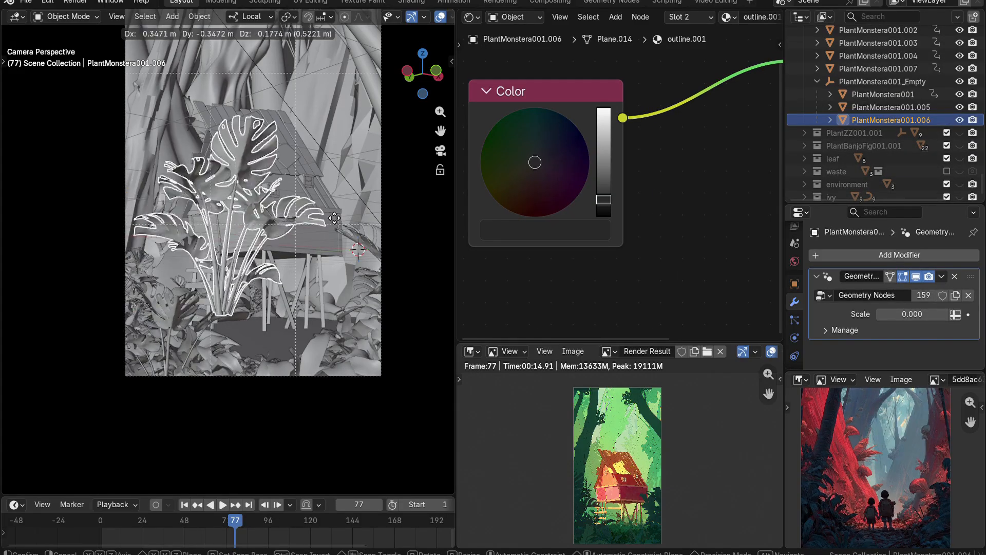
{"action": "right_click", "coordinate": [340, 208]}
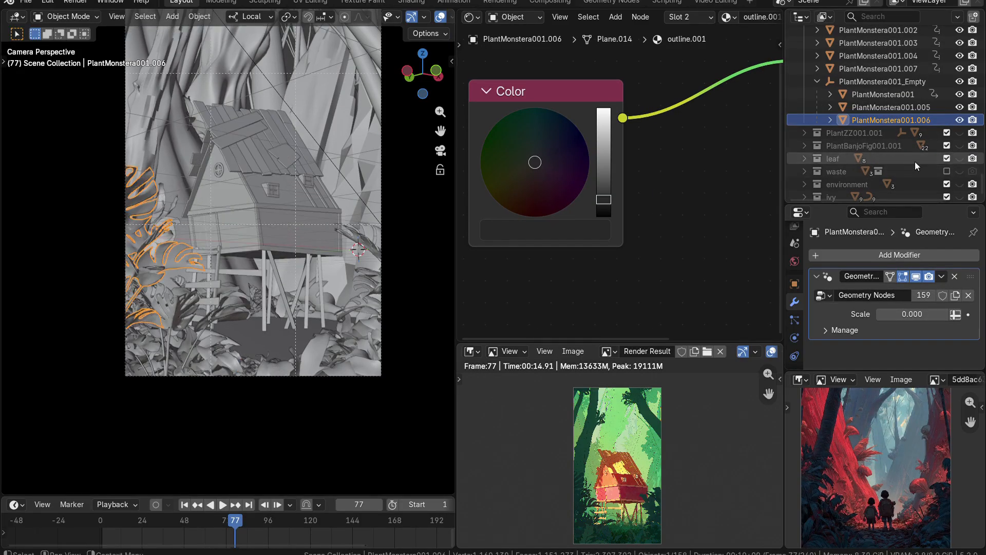
Make the PlantZZ001.001 collection visible and try moving the ZZ plant in the foreground below the stilts
{"action": "left_click", "coordinate": [960, 133]}
{"action": "left_click", "coordinate": [325, 329]}
{"action": "key", "text": "g"}
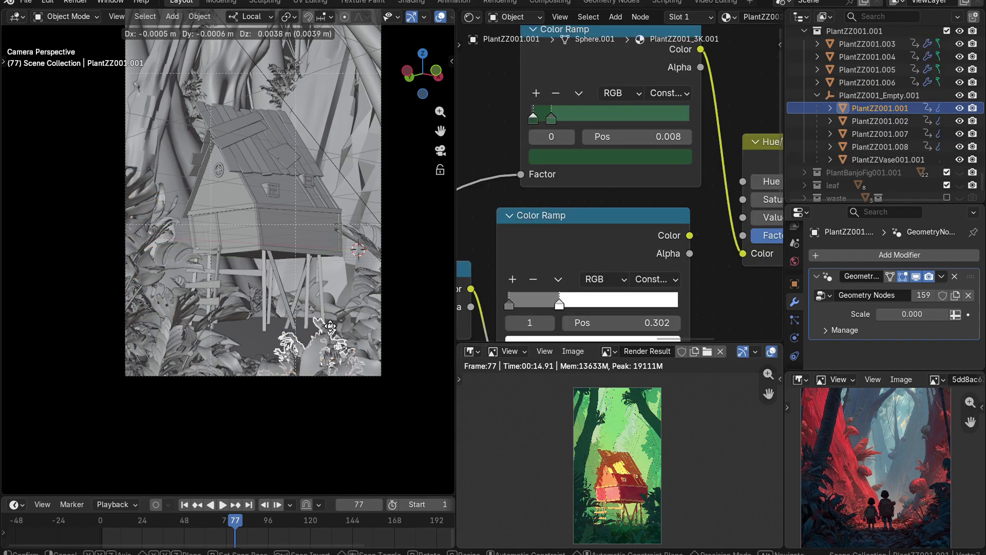
{"action": "key", "text": "Escape"}
Make the PlantBanjoFig001.001 collection visible and try moving one of its fig plants above the house
{"action": "left_click", "coordinate": [959, 172]}
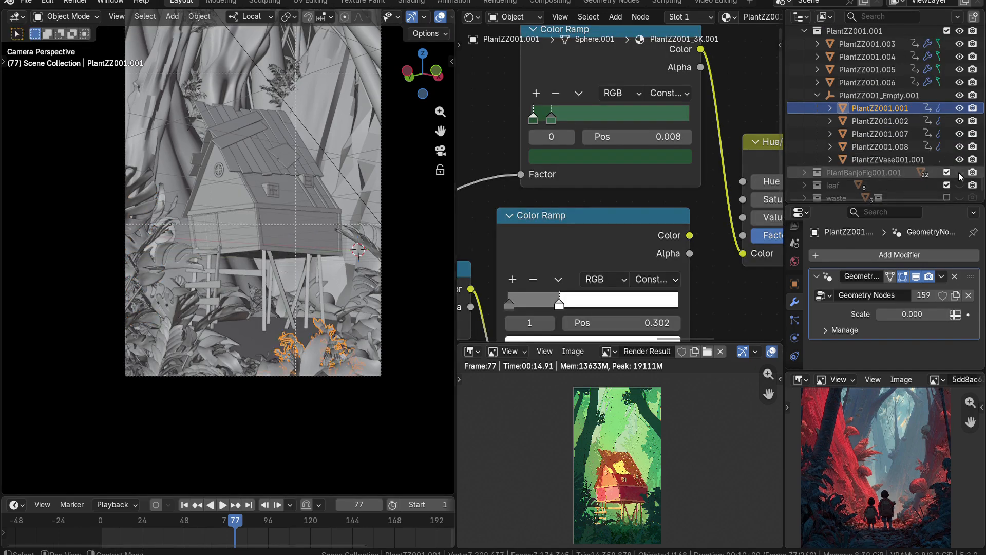
{"action": "left_click", "coordinate": [333, 98]}
{"action": "key", "text": "g"}
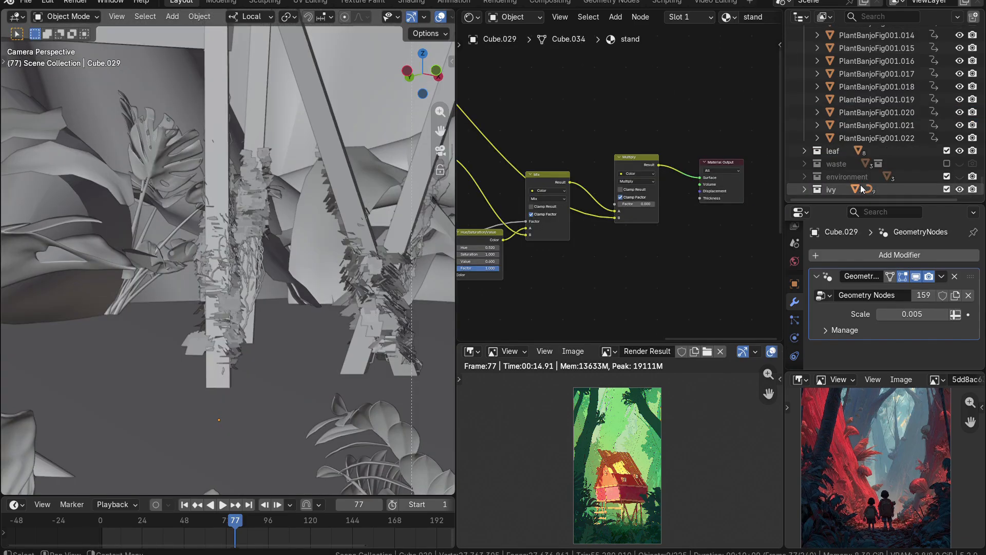
Turn on the viewport display of the ground plane's Geometry Nodes grass, deselect the plane and examine the grass under the house
{"action": "left_click", "coordinate": [252, 417]}
{"action": "scroll", "coordinate": [261, 414], "scroll_direction": "down", "scroll_amount": 4}
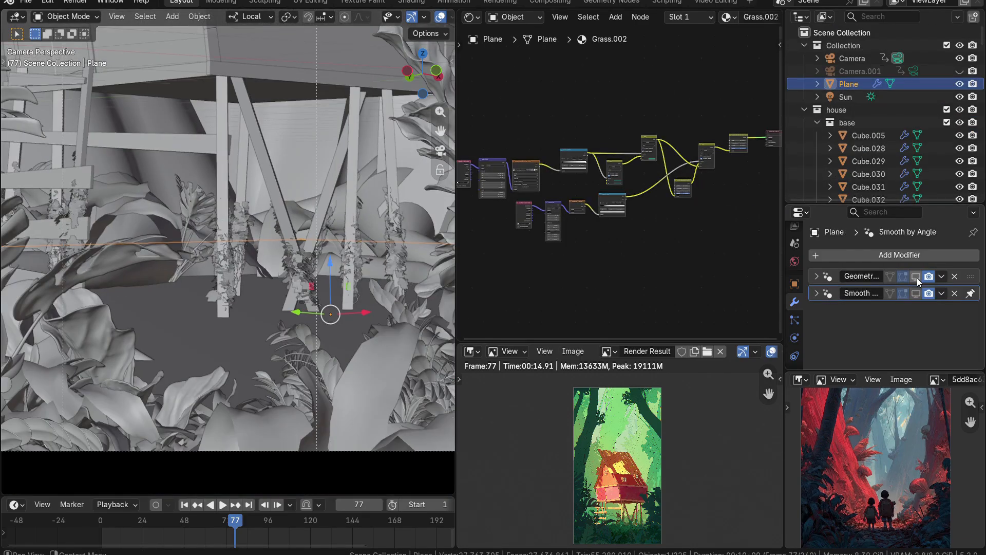
{"action": "left_click", "coordinate": [916, 278]}
{"action": "scroll", "coordinate": [281, 272], "scroll_direction": "up", "scroll_amount": 2}
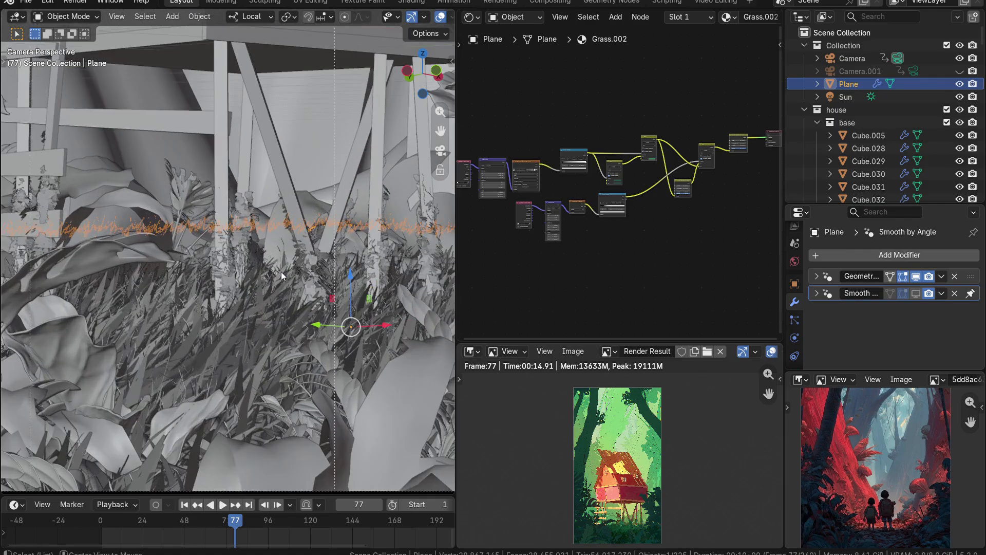
{"action": "key", "text": "alt+a"}
{"action": "scroll", "coordinate": [282, 266], "scroll_direction": "down", "scroll_amount": 10}
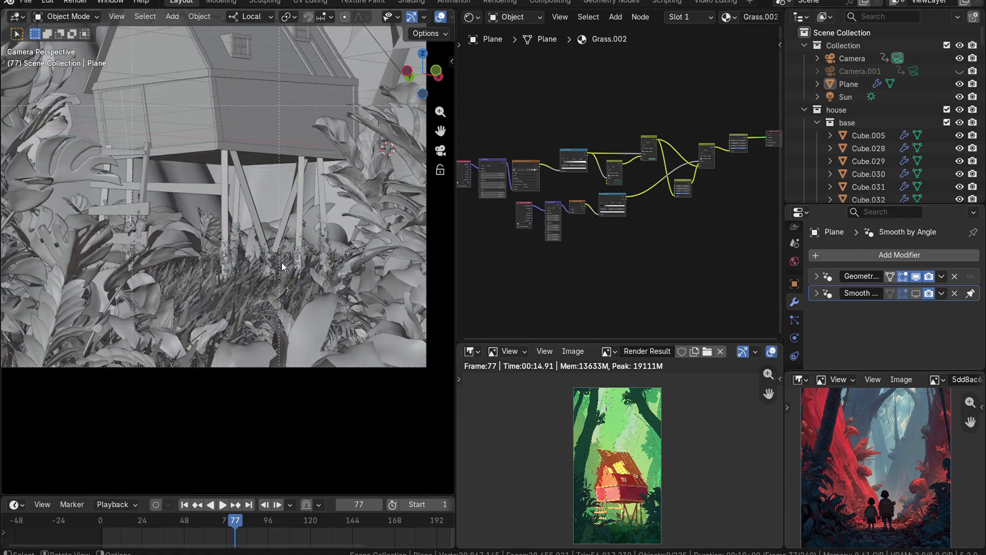
{"action": "middle_click_drag", "start_coordinate": [288, 220], "coordinate": [327, 325], "text": "shift"}
{"action": "scroll", "coordinate": [303, 308], "scroll_direction": "up", "scroll_amount": 1}
{"action": "scroll", "coordinate": [313, 298], "scroll_direction": "up", "scroll_amount": 1}
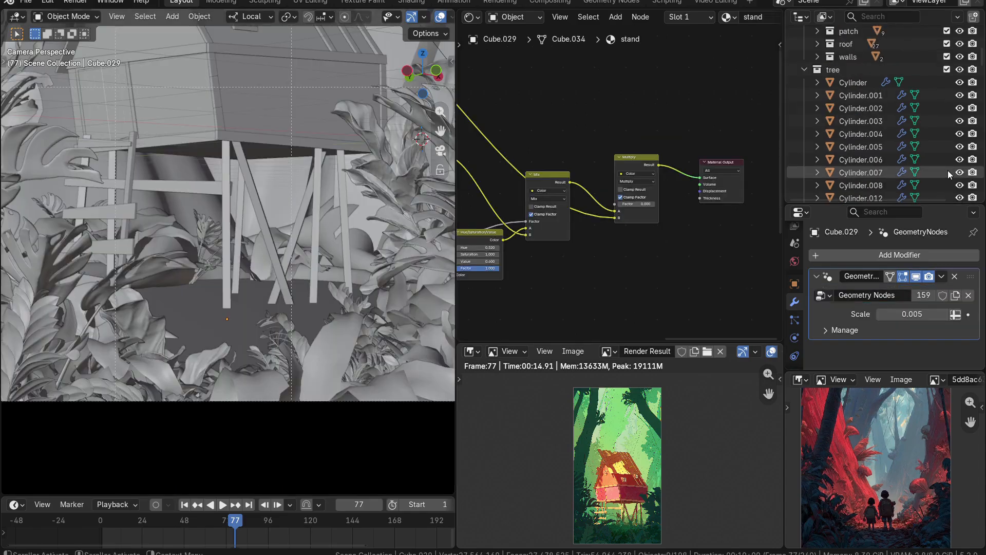
Make the ivy collection visible in the viewport and examine the ivy wrapped around the house's stilts
{"action": "scroll", "coordinate": [947, 172], "scroll_direction": "down", "scroll_amount": 20}
{"action": "scroll", "coordinate": [920, 186], "scroll_direction": "down", "scroll_amount": 15}
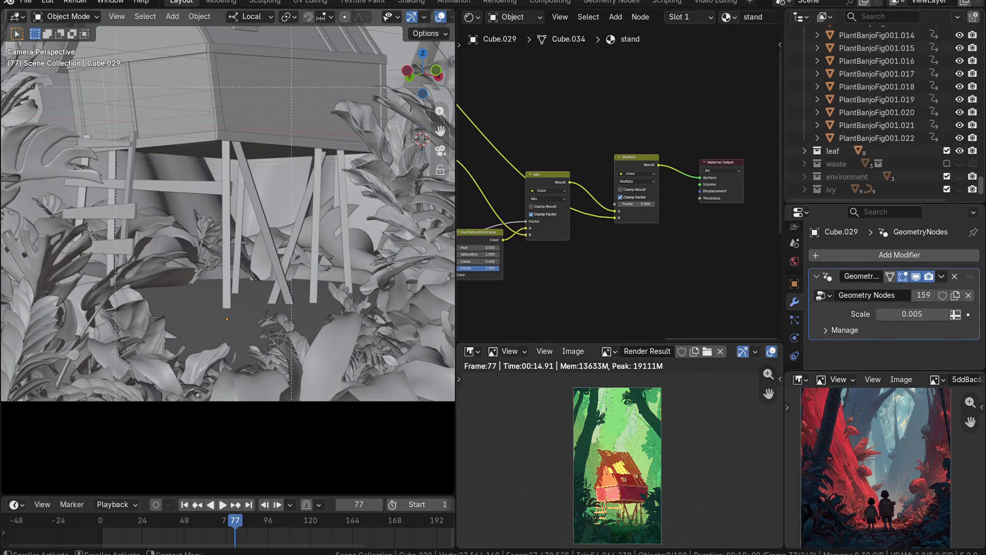
{"action": "left_click", "coordinate": [959, 189]}
{"action": "scroll", "coordinate": [196, 305], "scroll_direction": "up", "scroll_amount": 5}
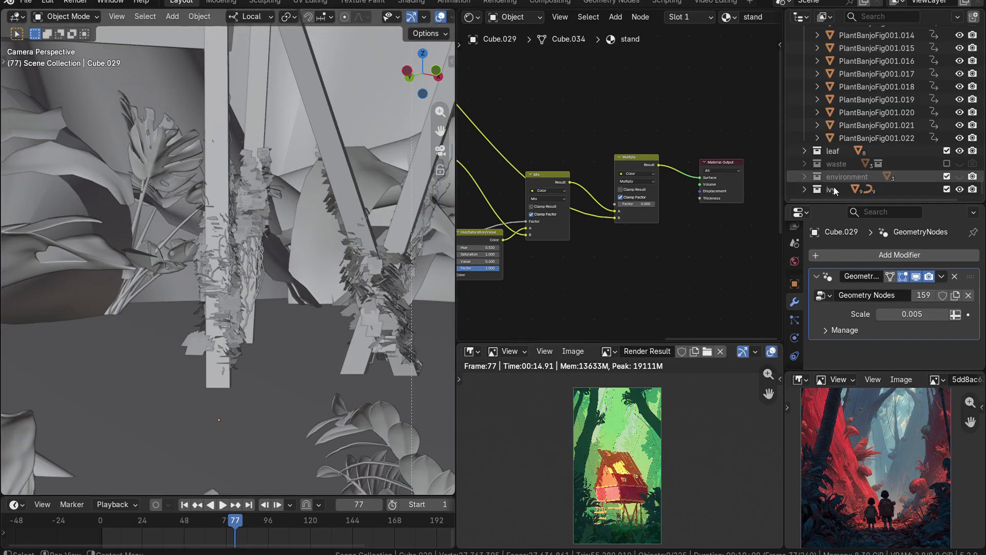
Frame the whole house with its surrounding plants and switch the viewport shading to Rendered
{"action": "left_click", "coordinate": [254, 417]}
{"action": "scroll", "coordinate": [258, 414], "scroll_direction": "down", "scroll_amount": 5}
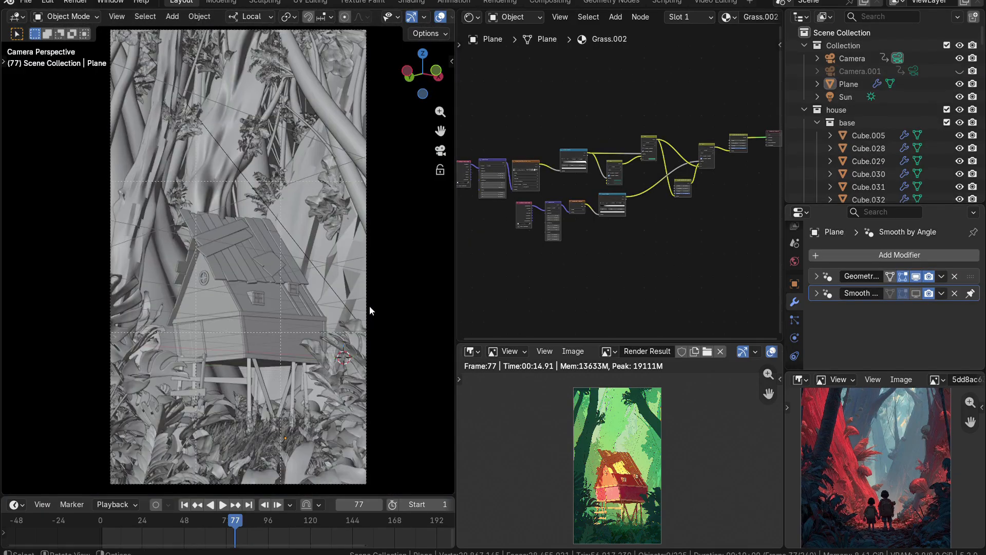
{"action": "scroll", "coordinate": [272, 313], "scroll_direction": "up", "scroll_amount": 2}
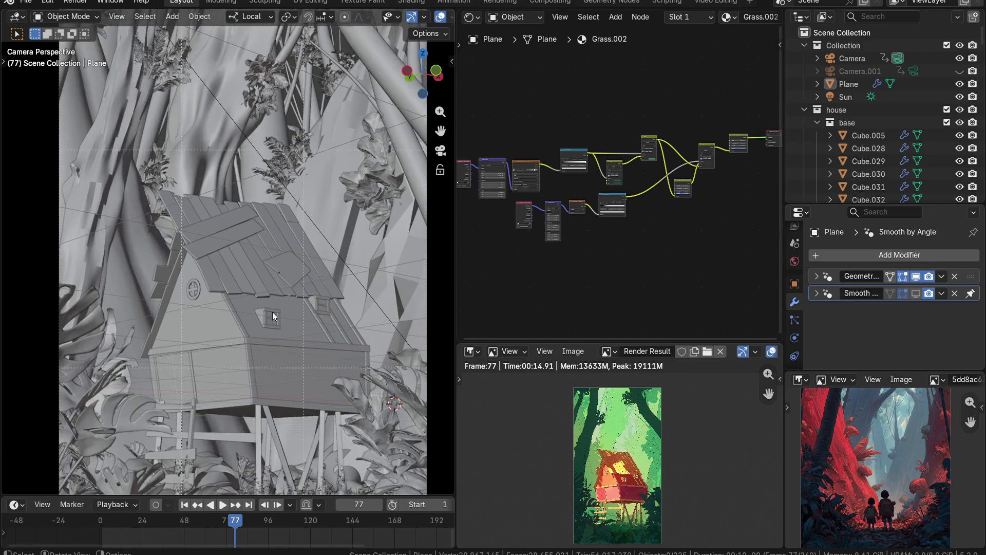
{"action": "scroll", "coordinate": [272, 312], "scroll_direction": "down", "scroll_amount": 2}
{"action": "key", "text": "z"}
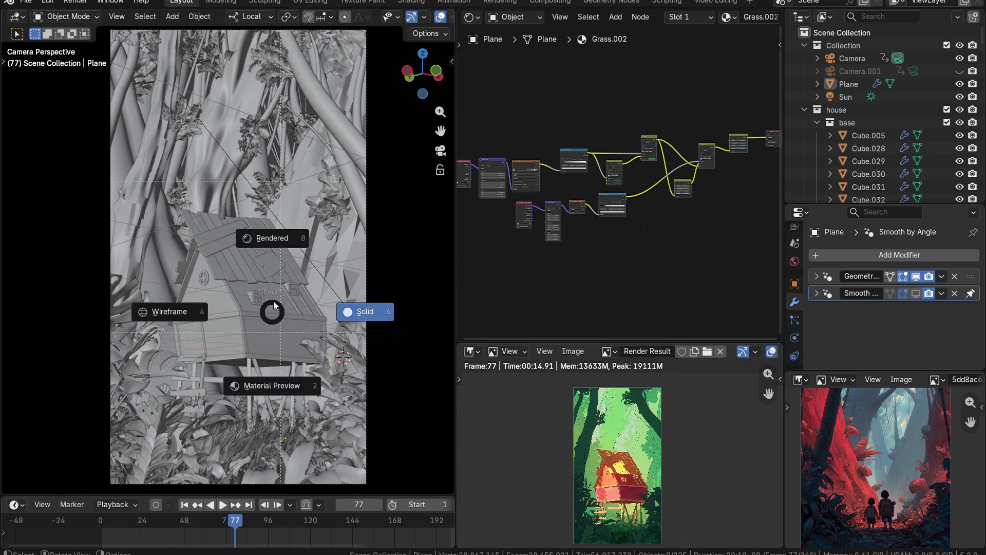
{"action": "left_click", "coordinate": [368, 311]}
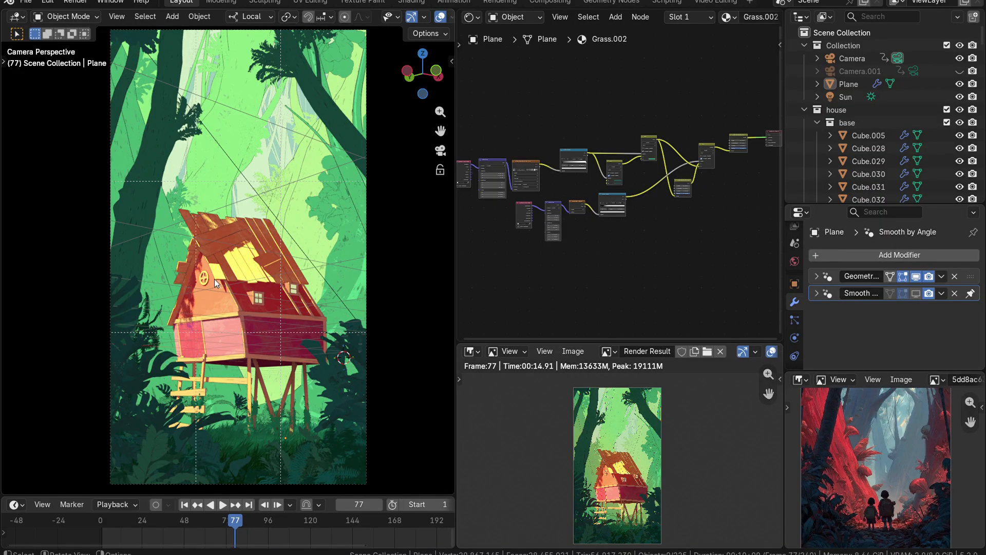
Select the light green background trunk Cylinder.005 to view its material nodes, and deselect it
{"action": "scroll", "coordinate": [218, 287], "scroll_direction": "up", "scroll_amount": 1}
{"action": "scroll", "coordinate": [221, 290], "scroll_direction": "up", "scroll_amount": 2}
{"action": "left_click", "coordinate": [202, 149]}
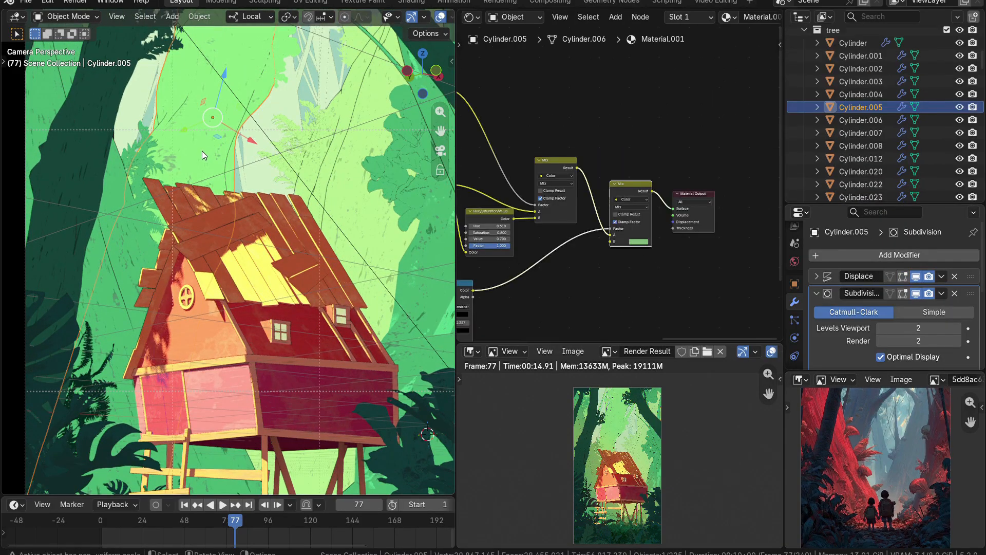
{"action": "key", "text": "alt+a"}
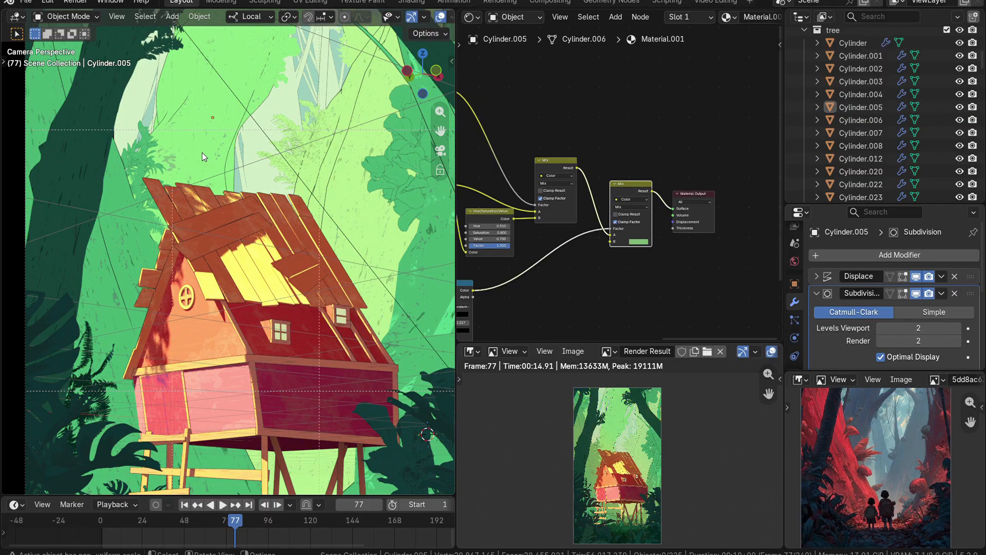
Select the dark foreground trunk Cylinder, look over the nodes of its blue material and deselect it
{"action": "left_click", "coordinate": [95, 189]}
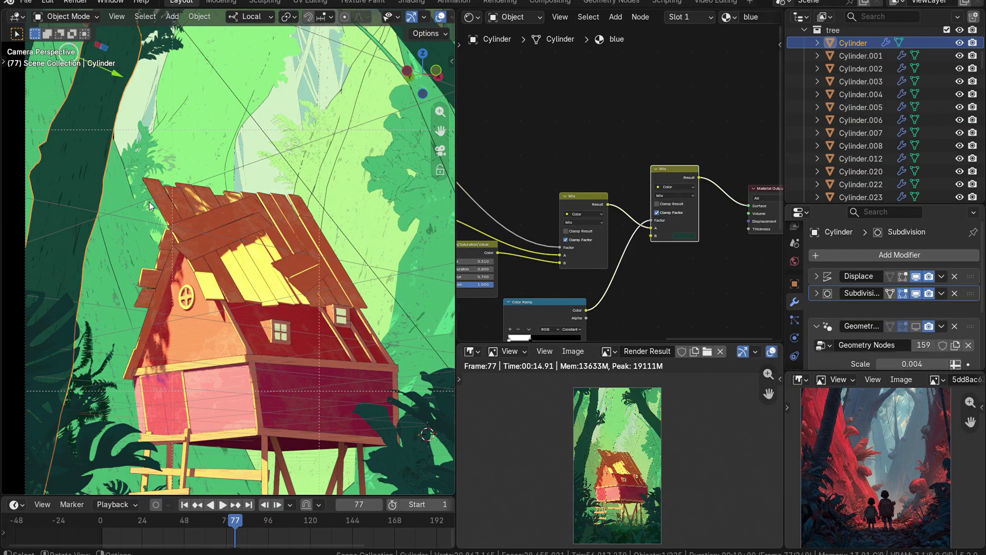
{"action": "middle_click_drag", "start_coordinate": [97, 189], "coordinate": [166, 240], "text": "shift"}
{"action": "scroll", "coordinate": [548, 229], "scroll_direction": "down", "scroll_amount": 3}
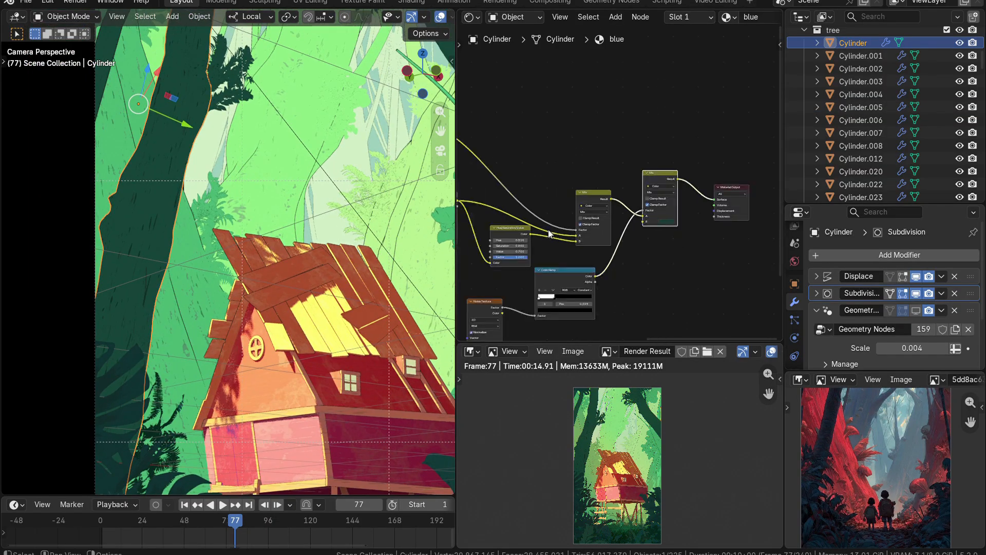
{"action": "scroll", "coordinate": [547, 229], "scroll_direction": "up", "scroll_amount": 2}
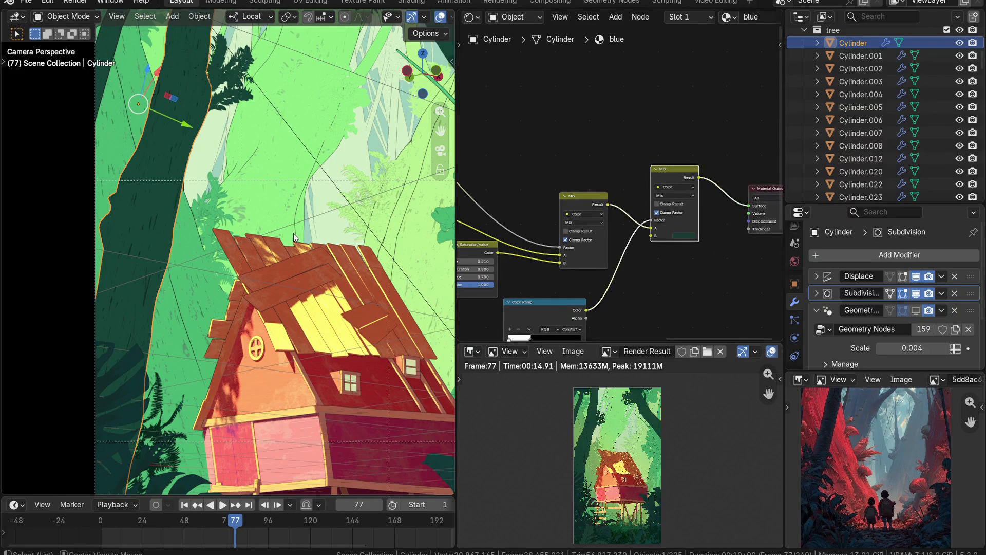
{"action": "key", "text": "alt+a"}
Examine the blue material's shading nodes in the maximized shader editor, shift the Shader to RGB and Color Ramp nodes slightly, and restore the layout
{"action": "scroll", "coordinate": [547, 242], "scroll_direction": "down", "scroll_amount": 2}
{"action": "middle_click_drag", "start_coordinate": [568, 249], "coordinate": [714, 230]}
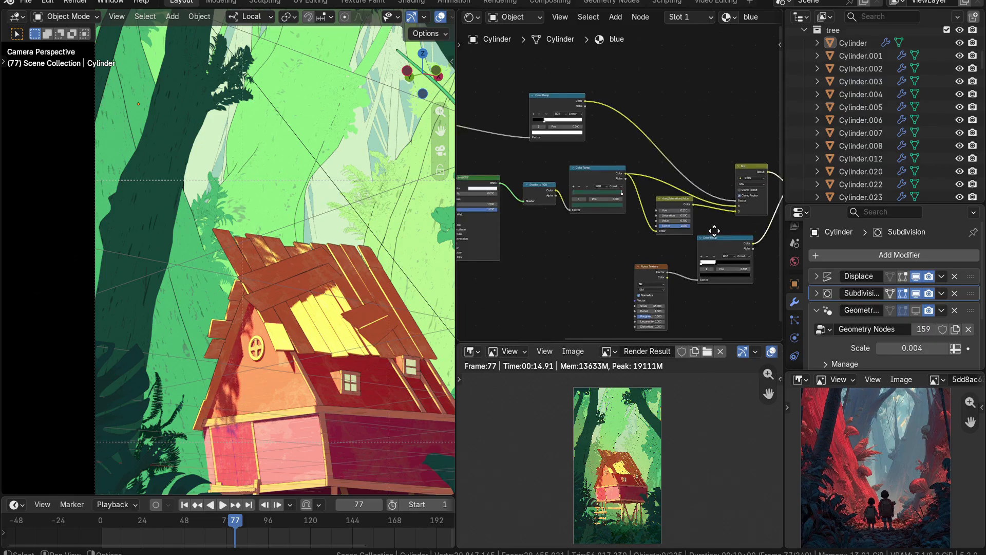
{"action": "scroll", "coordinate": [581, 257], "scroll_direction": "up", "scroll_amount": 3}
{"action": "key", "text": "ctrl+space"}
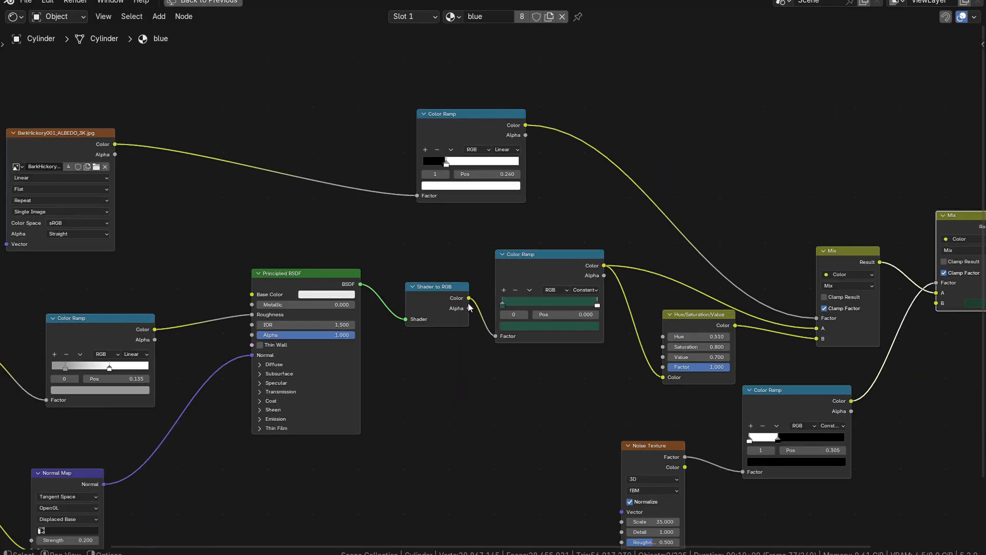
{"action": "scroll", "coordinate": [532, 251], "scroll_direction": "up", "scroll_amount": 3}
{"action": "left_click", "coordinate": [306, 183]}
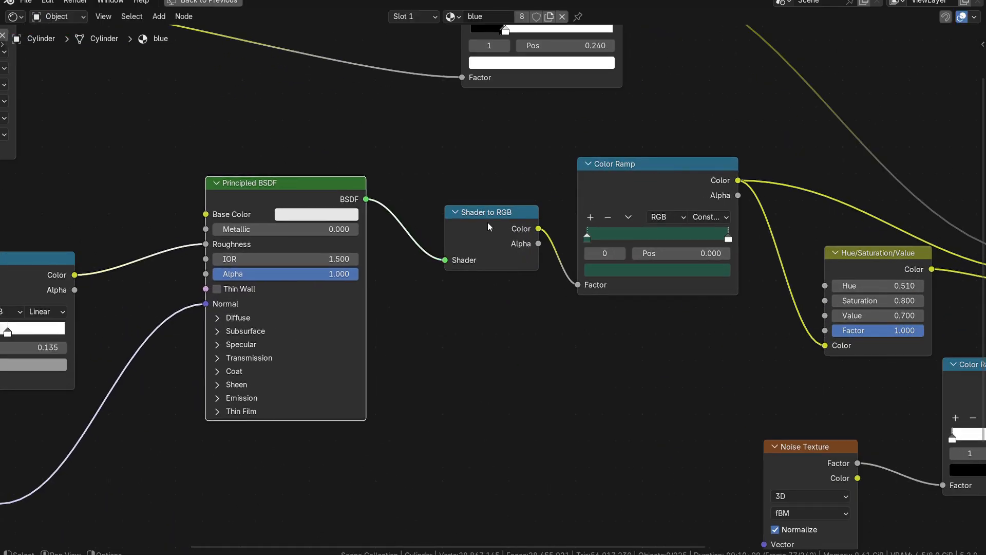
{"action": "left_click_drag", "start_coordinate": [488, 227], "coordinate": [476, 214]}
{"action": "mouse_move", "coordinate": [645, 173]}
{"action": "left_mouse_down"}
{"action": "mouse_move", "coordinate": [683, 161]}
{"action": "mouse_move", "coordinate": [657, 161]}
{"action": "left_mouse_up"}
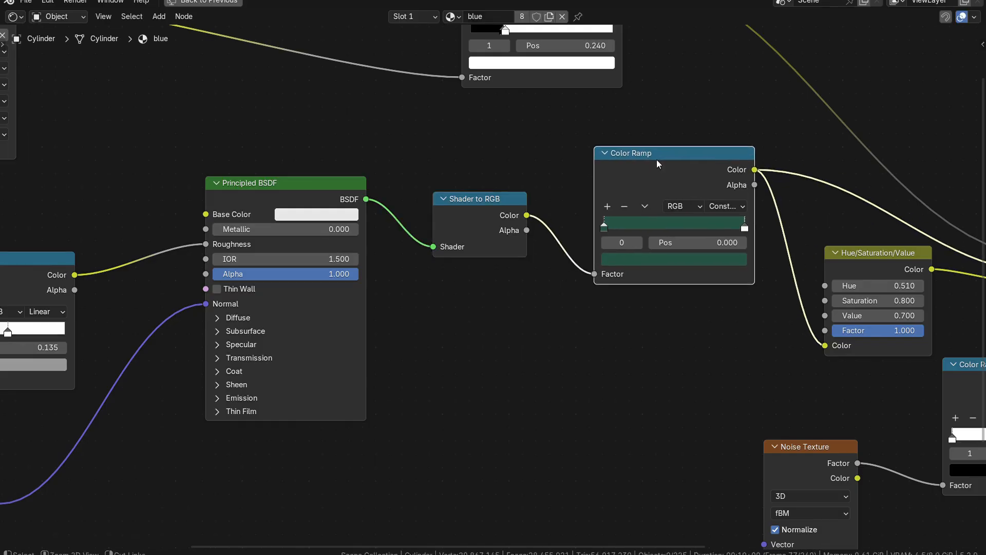
{"action": "key", "text": "ctrl+space"}
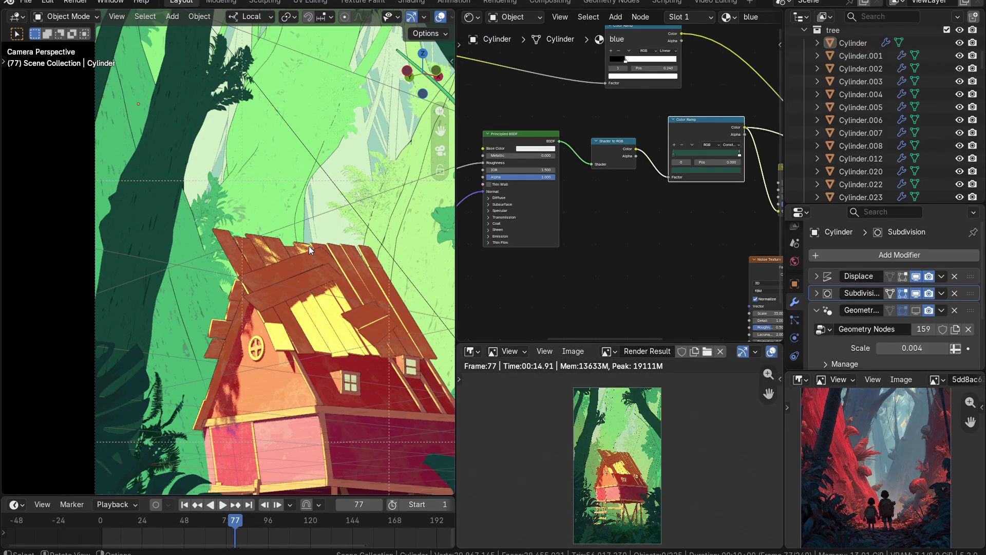
Examine the whole rendered camera view and the undergrowth around the house's ladder and stilts
{"action": "key", "text": "Home"}
{"action": "middle_click_drag", "start_coordinate": [310, 288], "coordinate": [273, 260], "text": "shift"}
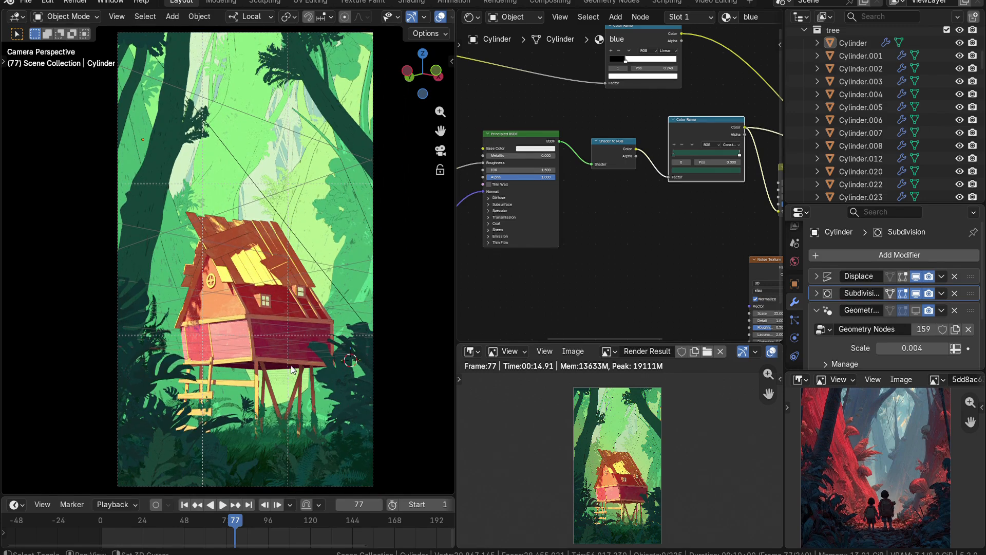
{"action": "mouse_move", "coordinate": [292, 367]}
{"action": "middle_mouse_down", "text": "shift"}
{"action": "mouse_move", "coordinate": [292, 359]}
{"action": "mouse_move", "coordinate": [295, 368]}
{"action": "middle_mouse_up", "text": "shift"}
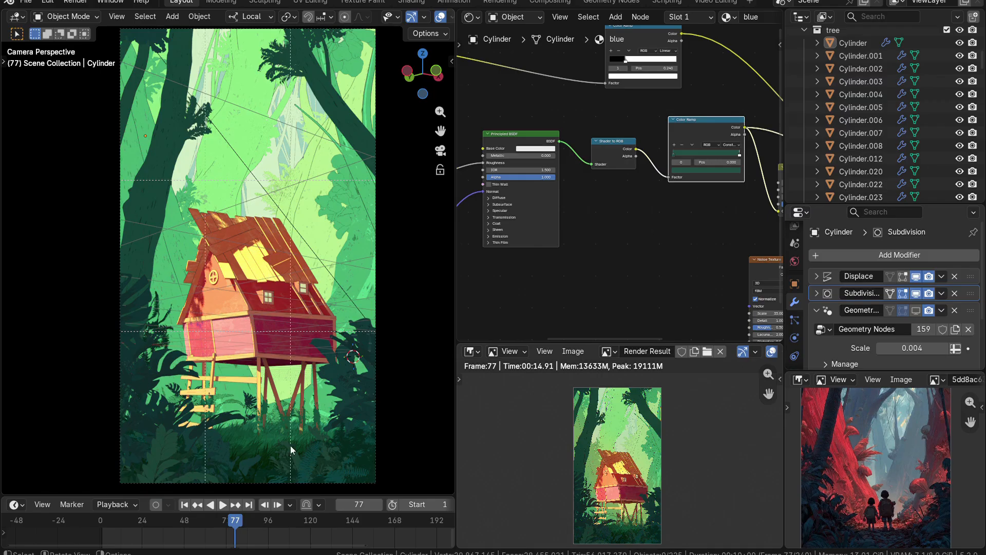
{"action": "scroll", "coordinate": [346, 284], "scroll_direction": "up", "scroll_amount": 5}
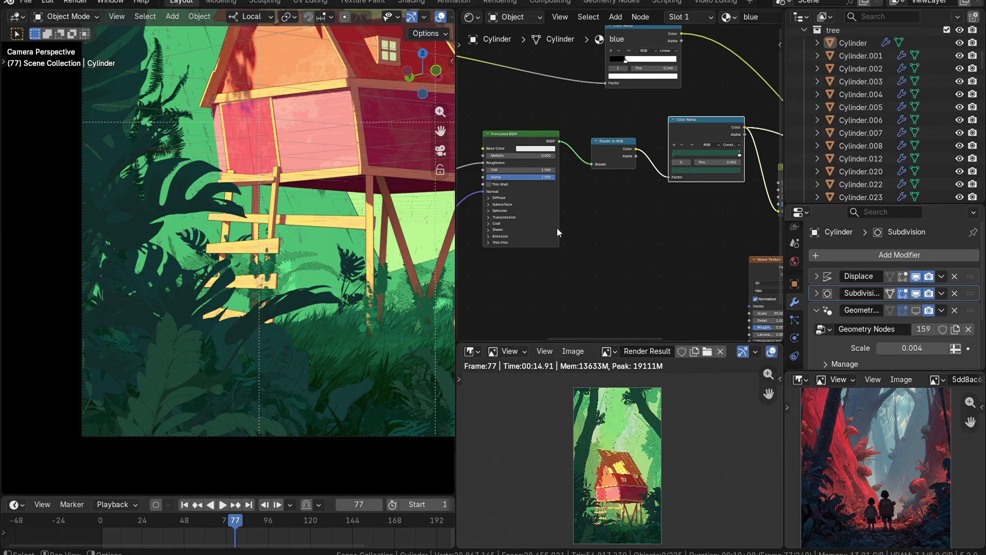
{"action": "scroll", "coordinate": [662, 188], "scroll_direction": "up", "scroll_amount": 2}
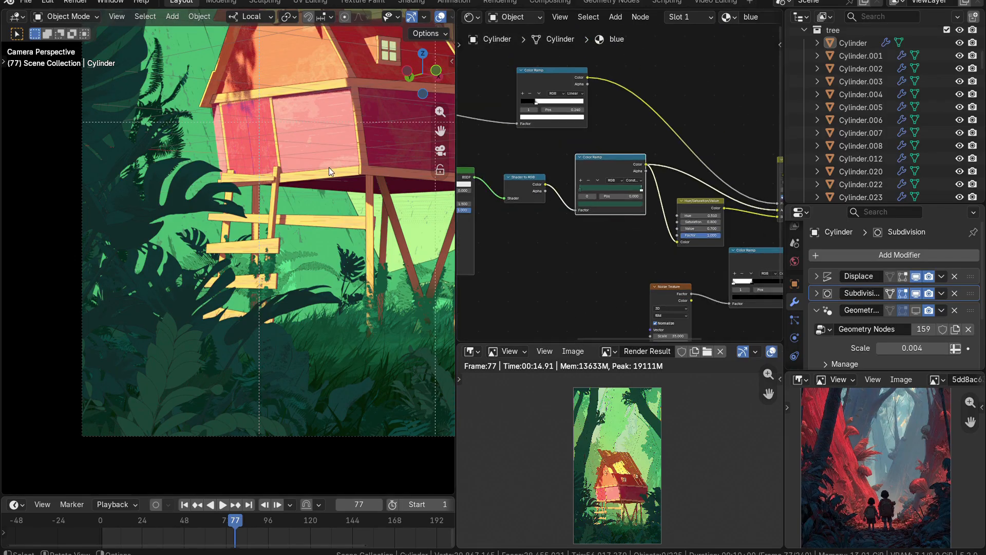
{"action": "middle_click_drag", "start_coordinate": [279, 205], "coordinate": [313, 237]}
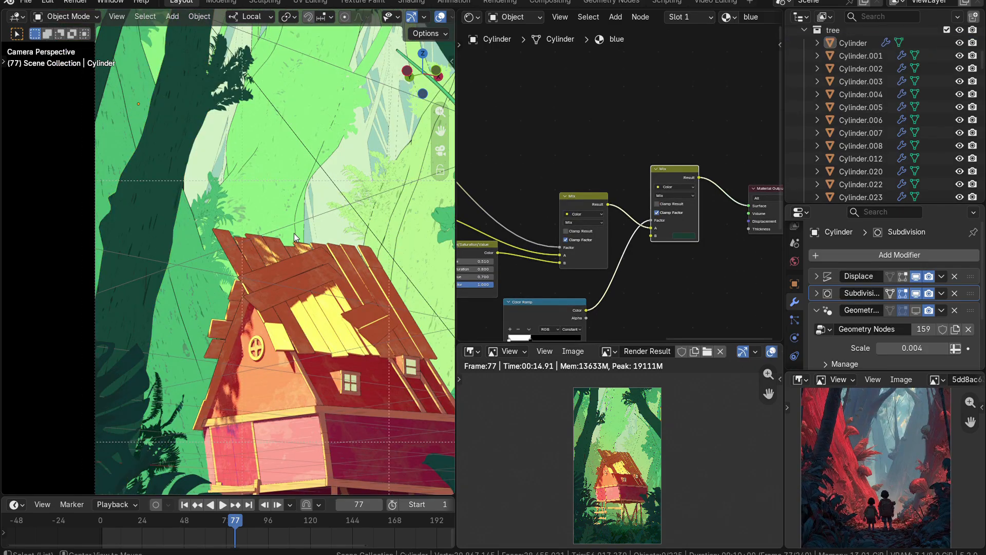
Inspect the blue material's node tree up to the Mix nodes in the maximized shader editor, nudge a few nodes and restore the layout
{"action": "scroll", "coordinate": [553, 246], "scroll_direction": "down", "scroll_amount": 2}
{"action": "middle_click_drag", "start_coordinate": [558, 251], "coordinate": [616, 253]}
{"action": "scroll", "coordinate": [567, 244], "scroll_direction": "up", "scroll_amount": 3}
{"action": "key", "text": "ctrl+space"}
{"action": "scroll", "coordinate": [475, 299], "scroll_direction": "down", "scroll_amount": 1}
{"action": "middle_click_drag", "start_coordinate": [476, 300], "coordinate": [547, 234]}
{"action": "scroll", "coordinate": [548, 235], "scroll_direction": "up", "scroll_amount": 5}
{"action": "mouse_move", "coordinate": [312, 193]}
{"action": "left_mouse_down"}
{"action": "mouse_move", "coordinate": [311, 182]}
{"action": "mouse_move", "coordinate": [304, 189]}
{"action": "left_mouse_up"}
{"action": "left_click_drag", "start_coordinate": [492, 225], "coordinate": [480, 211]}
{"action": "mouse_move", "coordinate": [641, 170]}
{"action": "left_mouse_down"}
{"action": "mouse_move", "coordinate": [686, 158]}
{"action": "mouse_move", "coordinate": [657, 160]}
{"action": "left_mouse_up"}
{"action": "key", "text": "ctrl+space"}
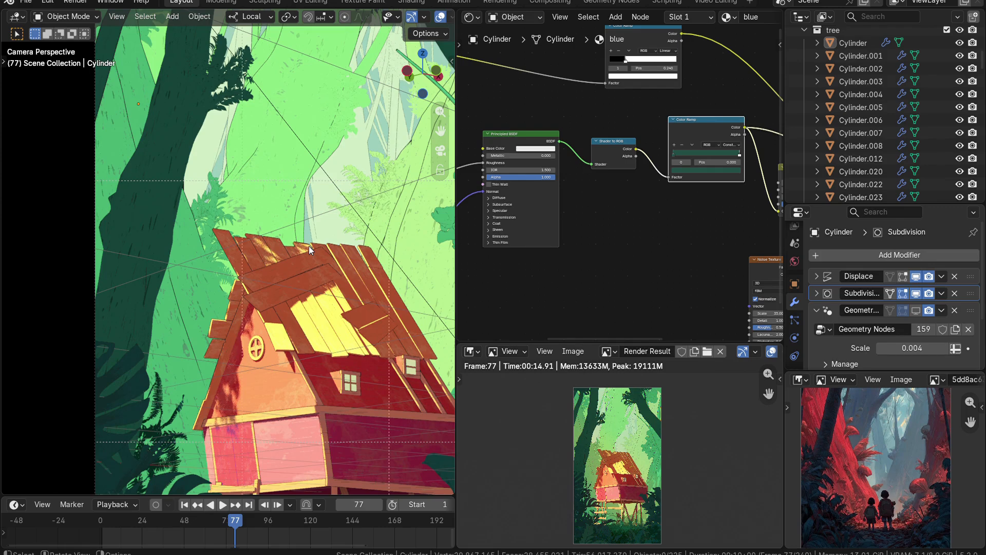
Select the dark foreground trunk Cylinder to load its blue material's nodes, and deselect it
{"action": "scroll", "coordinate": [317, 245], "scroll_direction": "down", "scroll_amount": 2}
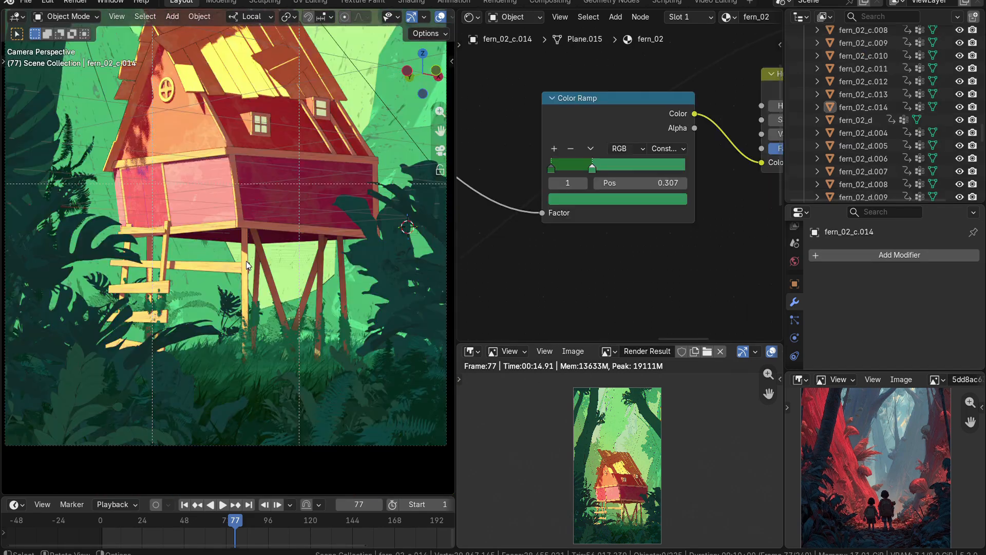
{"action": "scroll", "coordinate": [247, 265], "scroll_direction": "down", "scroll_amount": 1}
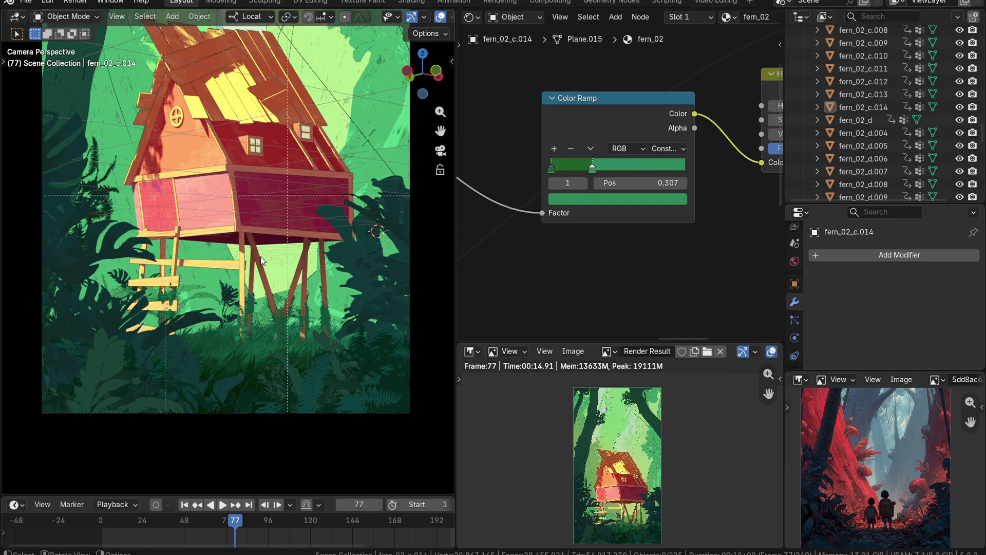
{"action": "left_click", "coordinate": [80, 100]}
{"action": "scroll", "coordinate": [293, 201], "scroll_direction": "down", "scroll_amount": 4}
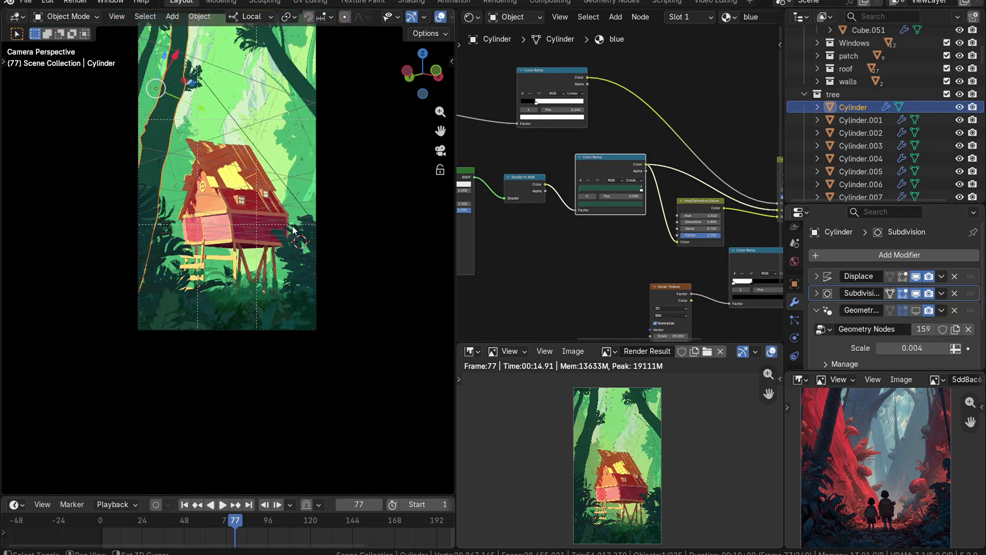
{"action": "middle_click_drag", "start_coordinate": [294, 196], "coordinate": [304, 272], "text": "shift"}
{"action": "scroll", "coordinate": [304, 272], "scroll_direction": "up", "scroll_amount": 1}
{"action": "scroll", "coordinate": [304, 272], "scroll_direction": "up", "scroll_amount": 1}
{"action": "key", "text": "alt+a"}
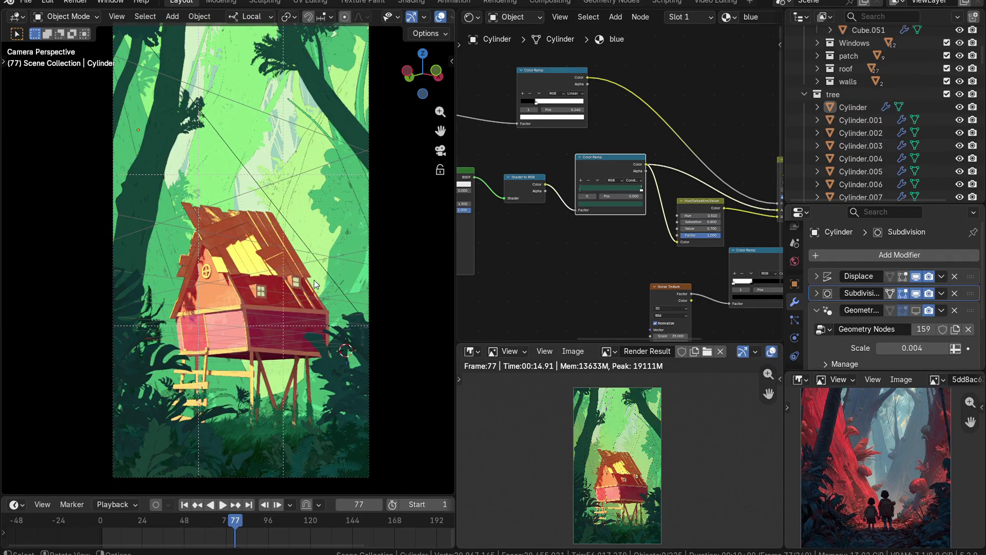
Preview the Noise Texture's black-and-white Color Ramp from the blue material directly on the dark trunk
{"action": "middle_click_drag", "start_coordinate": [295, 416], "coordinate": [303, 358], "text": "shift"}
{"action": "scroll", "coordinate": [302, 358], "scroll_direction": "up", "scroll_amount": 1}
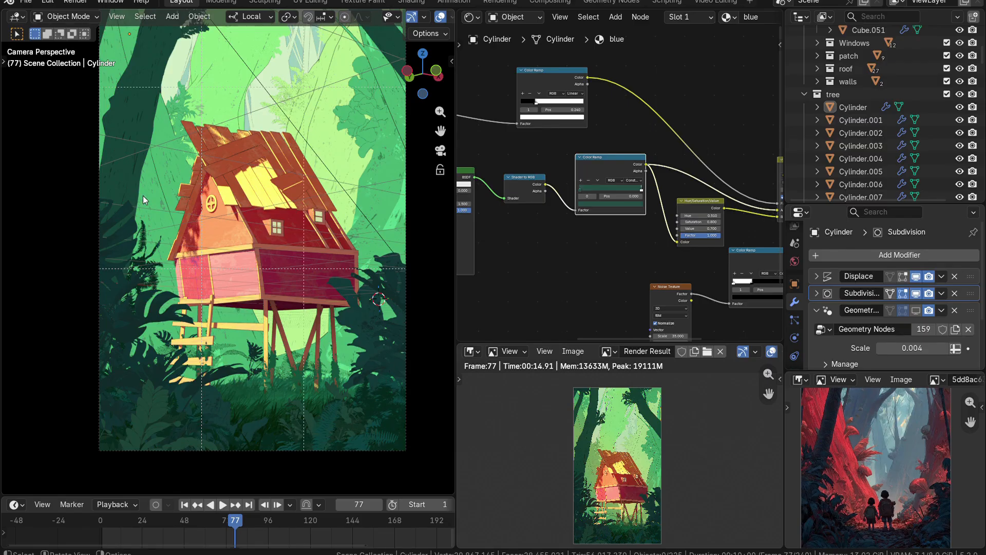
{"action": "scroll", "coordinate": [134, 237], "scroll_direction": "up", "scroll_amount": 2}
{"action": "middle_click_drag", "start_coordinate": [133, 236], "coordinate": [193, 344], "text": "shift"}
{"action": "scroll", "coordinate": [218, 355], "scroll_direction": "down", "scroll_amount": 2}
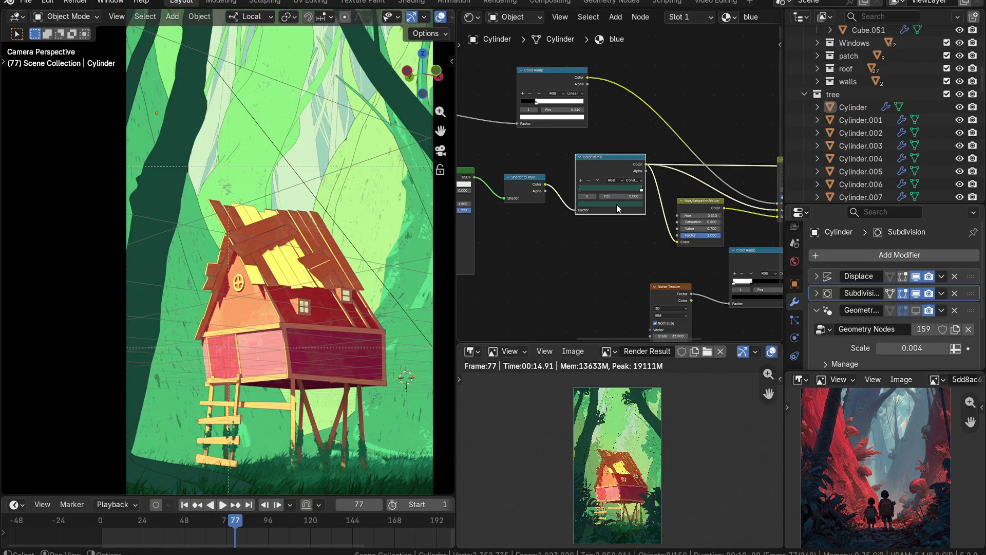
{"action": "middle_click_drag", "start_coordinate": [641, 235], "coordinate": [545, 178]}
{"action": "scroll", "coordinate": [614, 219], "scroll_direction": "up", "scroll_amount": 5}
{"action": "middle_click_drag", "start_coordinate": [601, 238], "coordinate": [579, 198]}
{"action": "scroll", "coordinate": [579, 198], "scroll_direction": "up", "scroll_amount": 3}
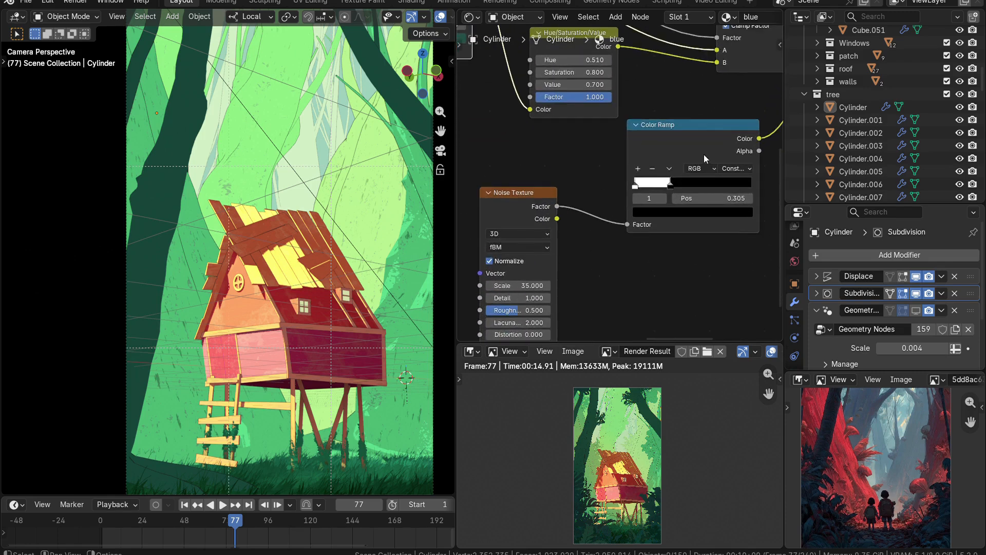
{"action": "left_click", "coordinate": [698, 136], "text": "ctrl+shift"}
{"action": "scroll", "coordinate": [257, 281], "scroll_direction": "up", "scroll_amount": 5}
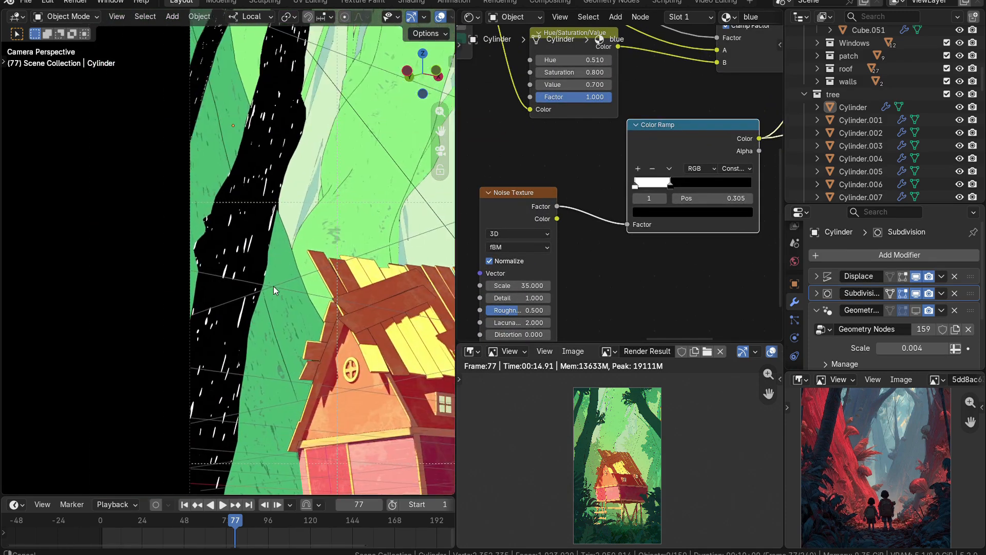
{"action": "scroll", "coordinate": [556, 221], "scroll_direction": "up", "scroll_amount": 2}
Trace the Noise Texture's Color Ramp output to the Factor input of the final Mix node before the Material Output
{"action": "left_click_drag", "start_coordinate": [514, 203], "coordinate": [543, 147]}
{"action": "scroll", "coordinate": [617, 138], "scroll_direction": "down", "scroll_amount": 9}
{"action": "scroll", "coordinate": [611, 138], "scroll_direction": "down", "scroll_amount": 1}
{"action": "middle_click_drag", "start_coordinate": [689, 150], "coordinate": [545, 191]}
{"action": "scroll", "coordinate": [545, 189], "scroll_direction": "up", "scroll_amount": 3}
{"action": "scroll", "coordinate": [623, 120], "scroll_direction": "up", "scroll_amount": 4}
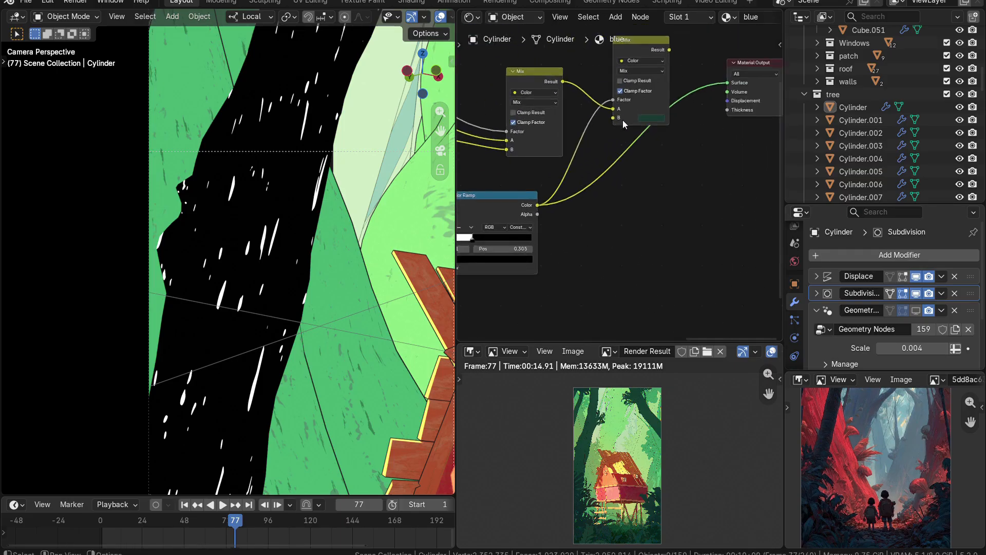
{"action": "middle_click_drag", "start_coordinate": [638, 114], "coordinate": [627, 190]}
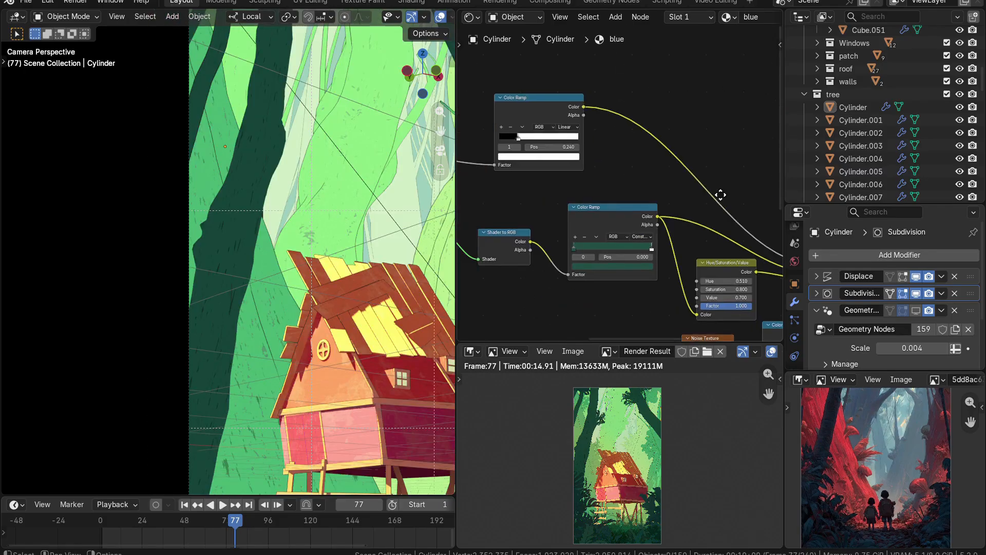
Preview the BarkHickory albedo image texture on the trunk and view the full bark image in the image editor
{"action": "scroll", "coordinate": [656, 181], "scroll_direction": "up", "scroll_amount": 2}
{"action": "left_click_drag", "start_coordinate": [465, 154], "coordinate": [625, 159]}
{"action": "scroll", "coordinate": [287, 223], "scroll_direction": "up", "scroll_amount": 2}
{"action": "scroll", "coordinate": [898, 453], "scroll_direction": "down", "scroll_amount": 3}
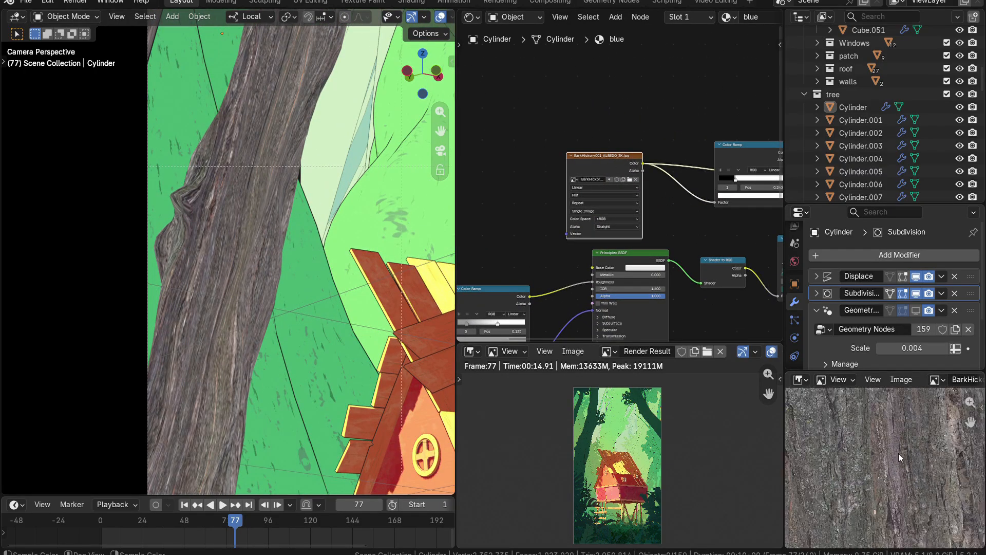
{"action": "scroll", "coordinate": [597, 181], "scroll_direction": "down", "scroll_amount": 4, "text": "ctrl"}
{"action": "scroll", "coordinate": [619, 180], "scroll_direction": "up", "scroll_amount": 2}
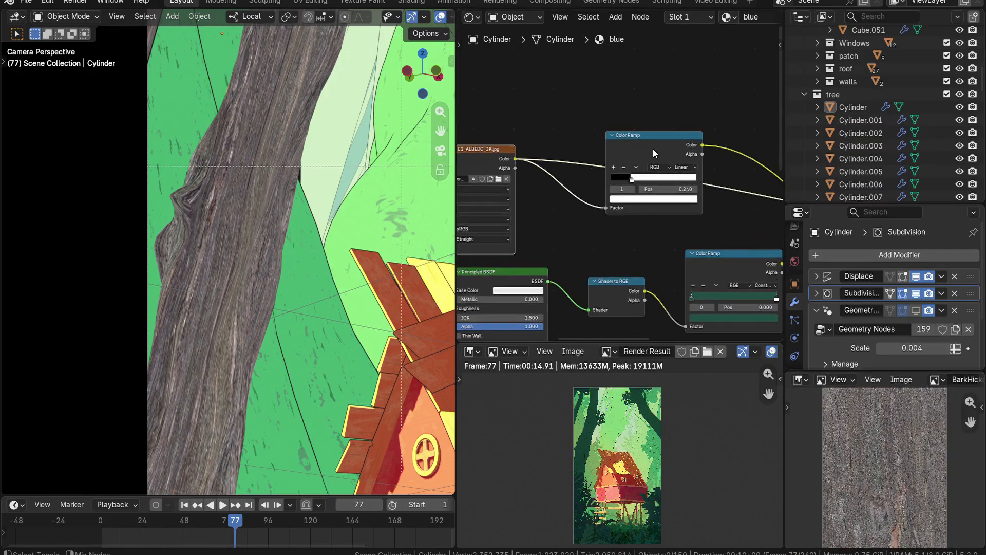
Preview the bark texture's Color Ramp on the trunk and reconnect the final Mix node to the Material Output
{"action": "left_click", "coordinate": [648, 150], "text": "ctrl+shift"}
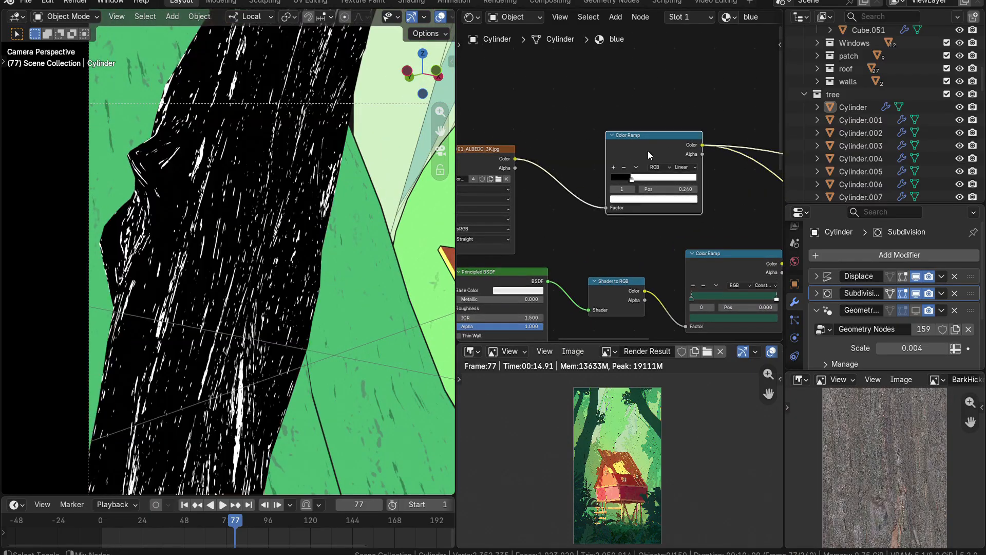
{"action": "scroll", "coordinate": [243, 256], "scroll_direction": "up", "scroll_amount": 1}
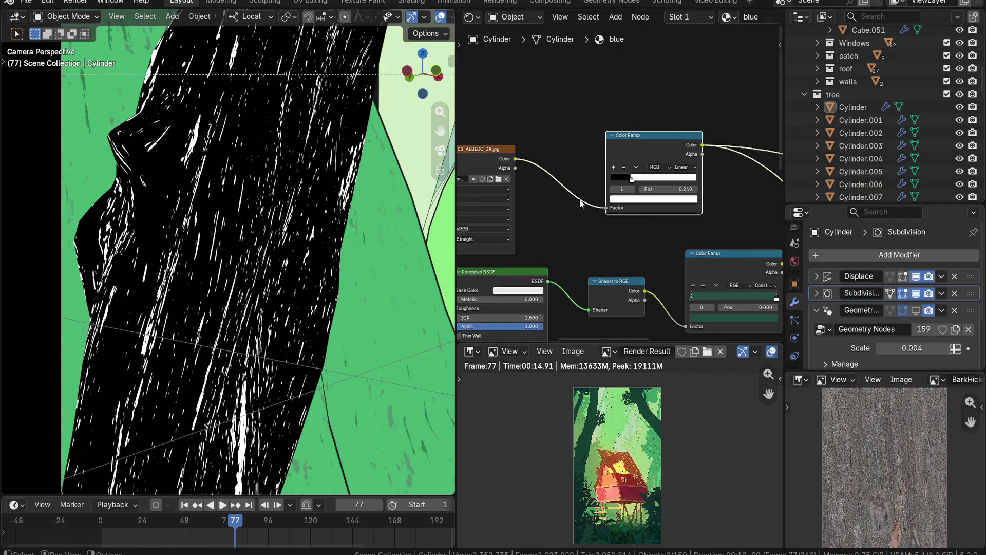
{"action": "scroll", "coordinate": [626, 198], "scroll_direction": "down", "scroll_amount": 5}
{"action": "scroll", "coordinate": [623, 199], "scroll_direction": "up", "scroll_amount": 4}
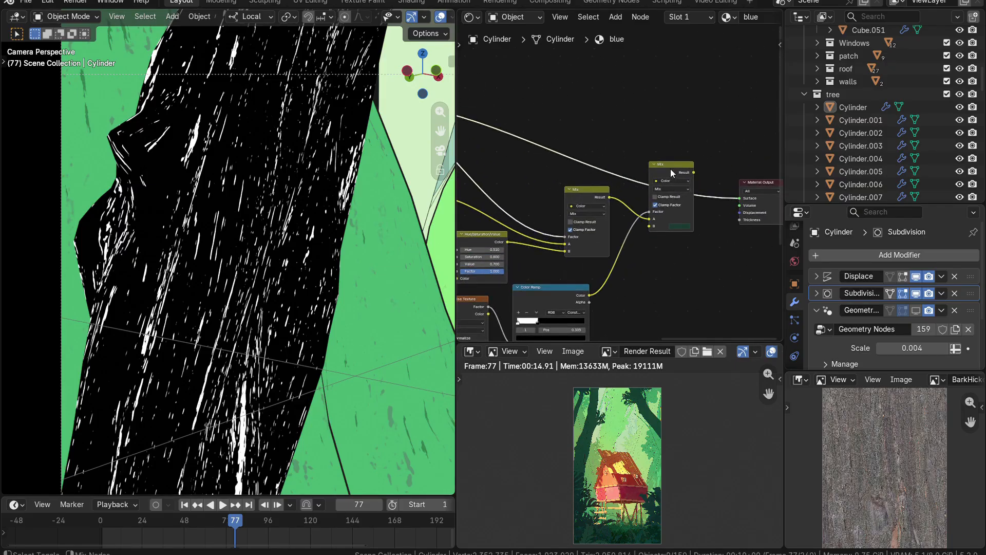
{"action": "left_click", "coordinate": [670, 168], "text": "ctrl+shift"}
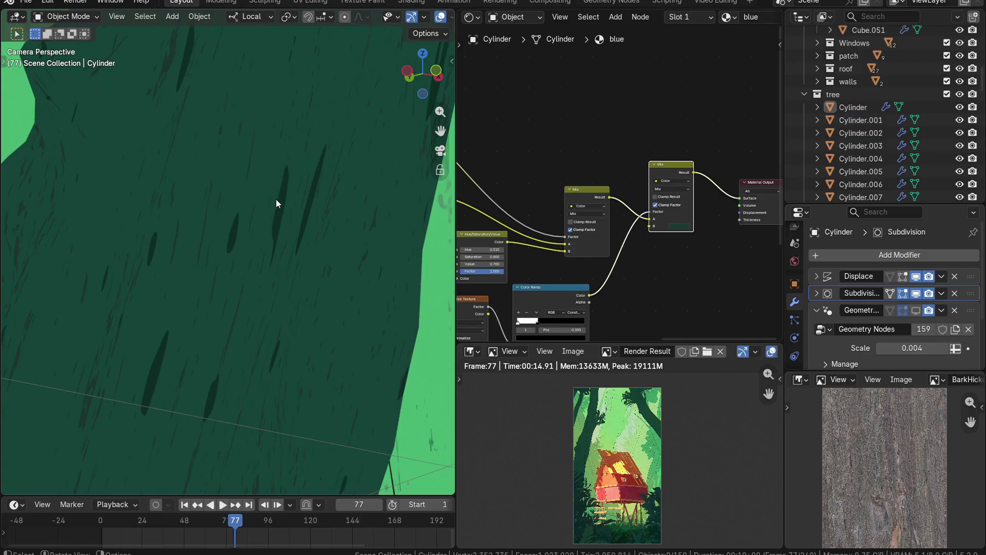
{"action": "middle_click_drag", "start_coordinate": [292, 212], "coordinate": [220, 227], "text": "ctrl"}
Select the house wall Cube.001 and reposition the orange Color Ramp node in its Material.002 node tree
{"action": "left_click", "coordinate": [427, 203]}
{"action": "middle_click_drag", "start_coordinate": [537, 190], "coordinate": [687, 193]}
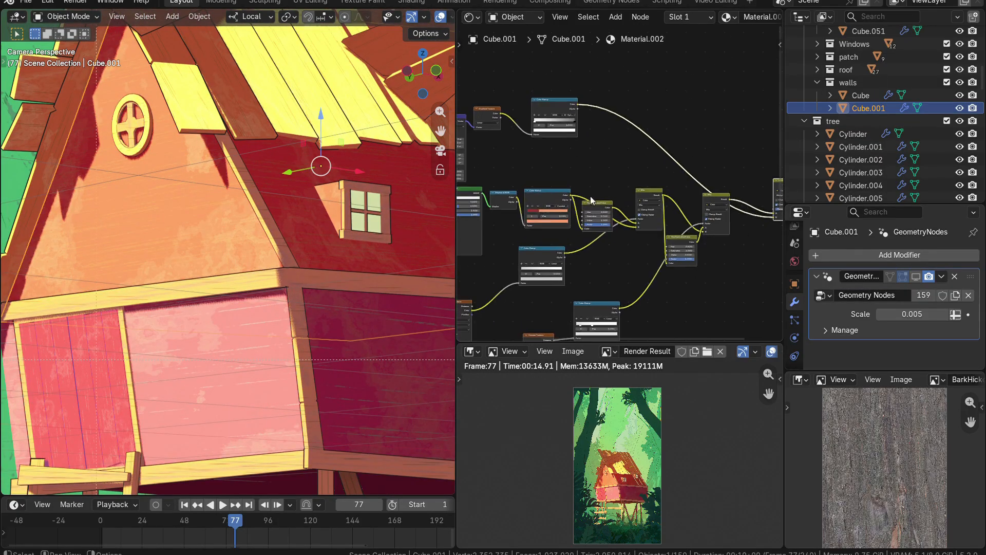
{"action": "middle_click_drag", "start_coordinate": [546, 209], "coordinate": [642, 176]}
{"action": "scroll", "coordinate": [642, 177], "scroll_direction": "up", "scroll_amount": 9}
{"action": "scroll", "coordinate": [640, 187], "scroll_direction": "down", "scroll_amount": 3}
{"action": "key", "text": "g"}
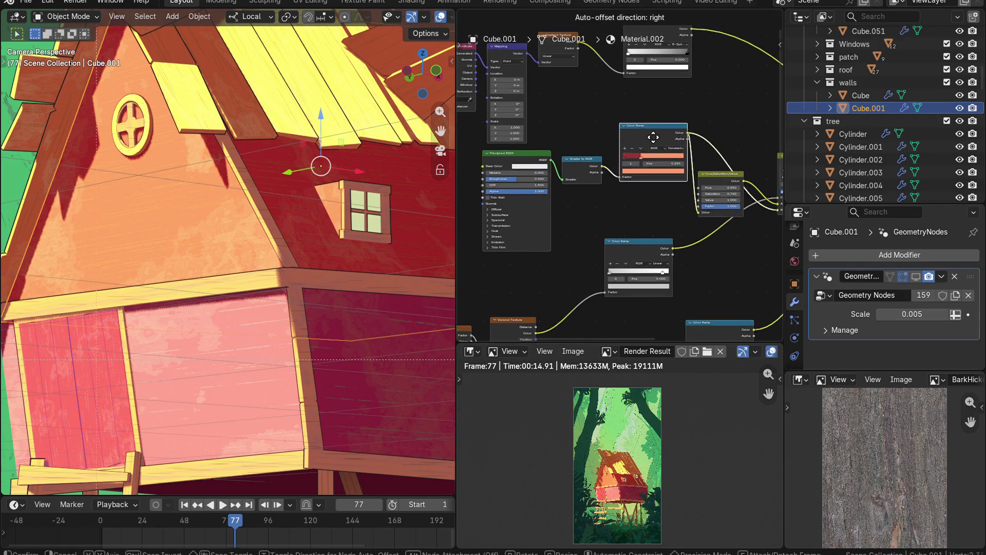
{"action": "left_click", "coordinate": [654, 148]}
Move the upper Voronoi Texture and its Noise Texture nodes closer to the grey Color Ramp they feed
{"action": "middle_click_drag", "start_coordinate": [593, 267], "coordinate": [581, 187]}
{"action": "scroll", "coordinate": [581, 187], "scroll_direction": "up", "scroll_amount": 2}
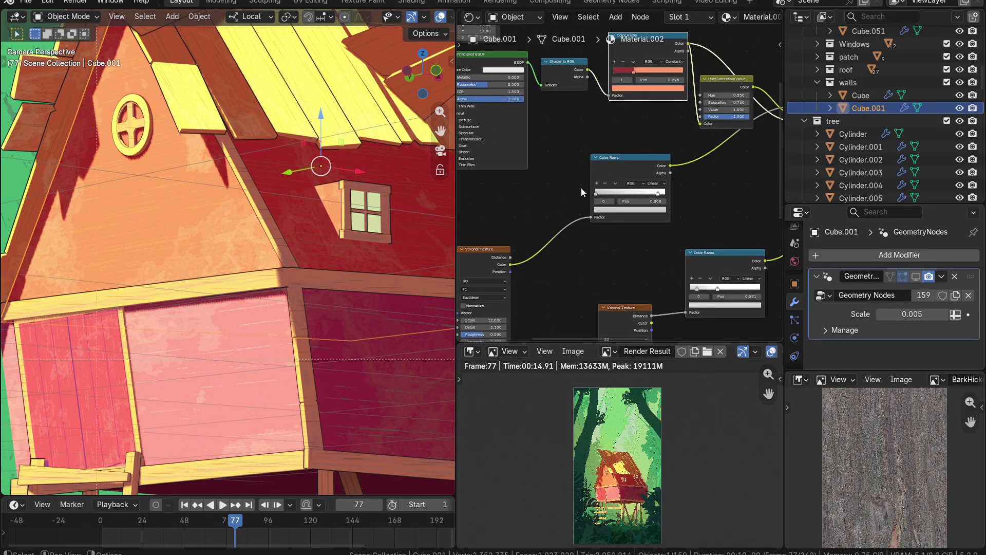
{"action": "scroll", "coordinate": [580, 187], "scroll_direction": "down", "scroll_amount": 4}
{"action": "left_click_drag", "start_coordinate": [515, 241], "coordinate": [571, 192]}
{"action": "left_click_drag", "start_coordinate": [480, 248], "coordinate": [533, 203]}
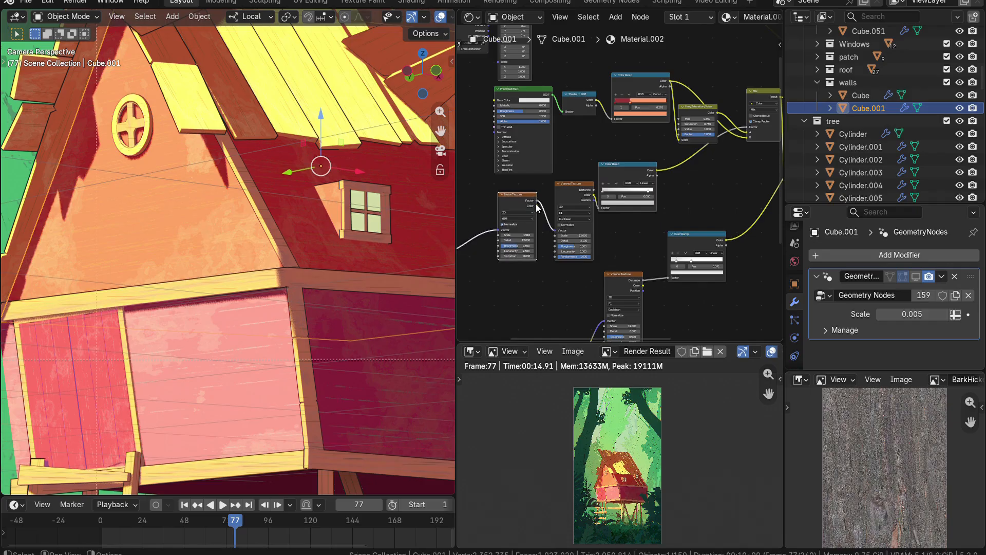
Move the Noise Texture node away from the upper Voronoi Texture and preview that Voronoi pattern on the gable wall
{"action": "scroll", "coordinate": [637, 165], "scroll_direction": "up", "scroll_amount": 4}
{"action": "middle_click_drag", "start_coordinate": [525, 204], "coordinate": [546, 171]}
{"action": "left_click", "coordinate": [636, 166], "text": "ctrl+shift"}
{"action": "scroll", "coordinate": [617, 173], "scroll_direction": "down", "scroll_amount": 3}
{"action": "scroll", "coordinate": [548, 171], "scroll_direction": "up", "scroll_amount": 3}
{"action": "left_click_drag", "start_coordinate": [551, 171], "coordinate": [514, 201]}
{"action": "left_click", "coordinate": [616, 161], "text": "ctrl+shift"}
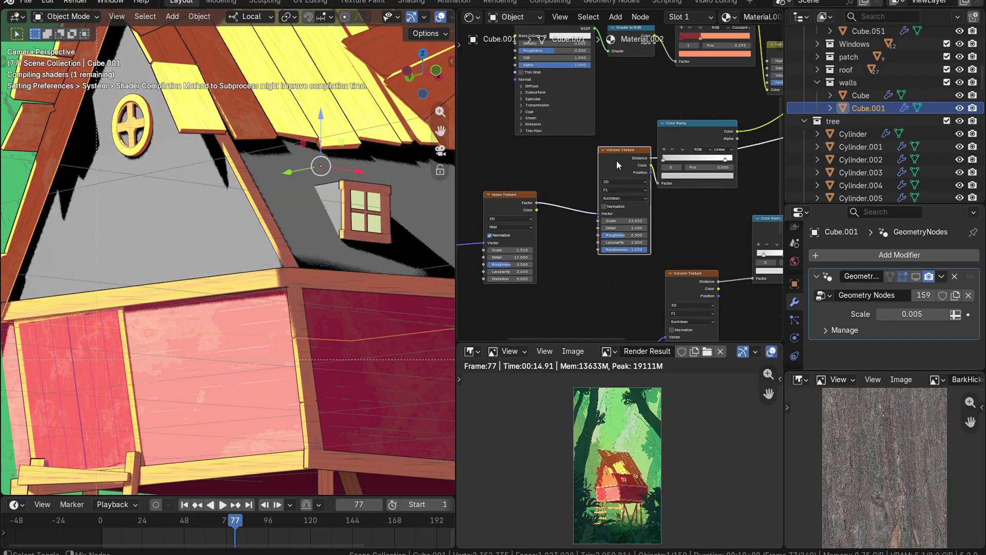
{"action": "scroll", "coordinate": [208, 200], "scroll_direction": "up", "scroll_amount": 1}
{"action": "middle_click_drag", "start_coordinate": [206, 199], "coordinate": [270, 229], "text": "shift"}
{"action": "scroll", "coordinate": [154, 172], "scroll_direction": "up", "scroll_amount": 1}
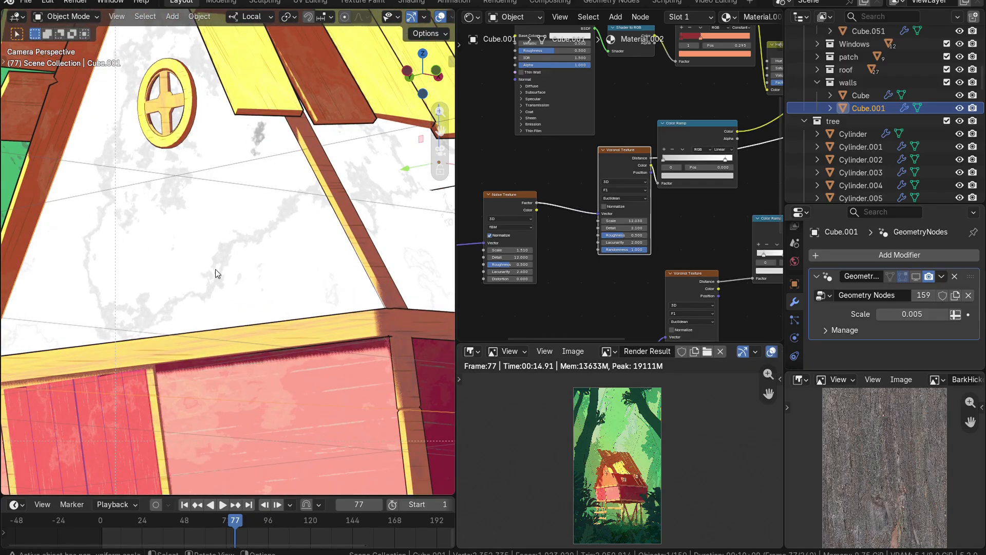
{"action": "scroll", "coordinate": [301, 214], "scroll_direction": "down", "scroll_amount": 5}
{"action": "scroll", "coordinate": [612, 194], "scroll_direction": "down", "scroll_amount": 2}
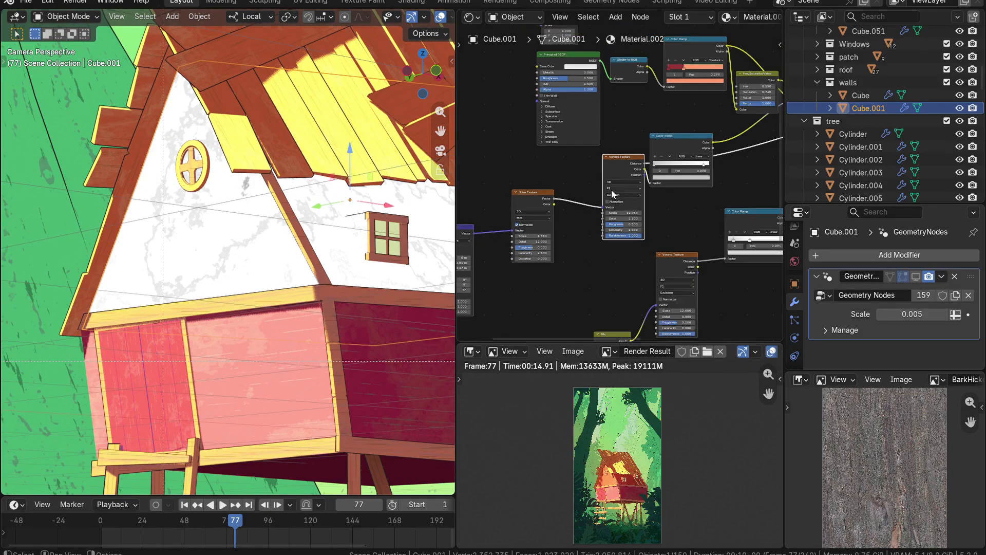
Preview the lower Voronoi Texture, the one with scale 12, on the gable wall and examine its streaks up close
{"action": "middle_click_drag", "start_coordinate": [633, 226], "coordinate": [605, 112]}
{"action": "scroll", "coordinate": [615, 164], "scroll_direction": "up", "scroll_amount": 1}
{"action": "middle_click_drag", "start_coordinate": [615, 163], "coordinate": [531, 210]}
{"action": "scroll", "coordinate": [547, 192], "scroll_direction": "up", "scroll_amount": 3}
{"action": "scroll", "coordinate": [547, 192], "scroll_direction": "up", "scroll_amount": 1}
{"action": "left_click", "coordinate": [559, 166], "text": "ctrl+shift"}
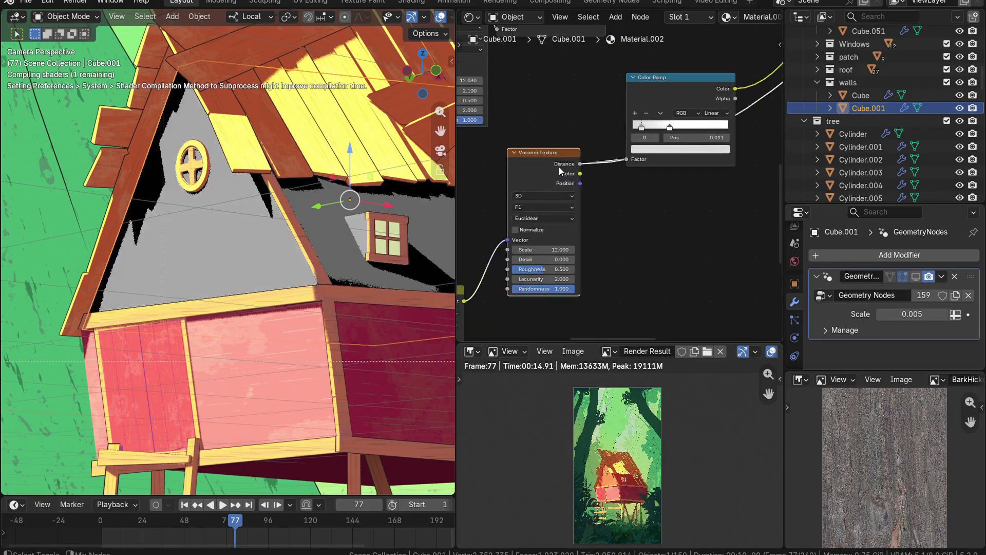
{"action": "scroll", "coordinate": [230, 227], "scroll_direction": "up", "scroll_amount": 3}
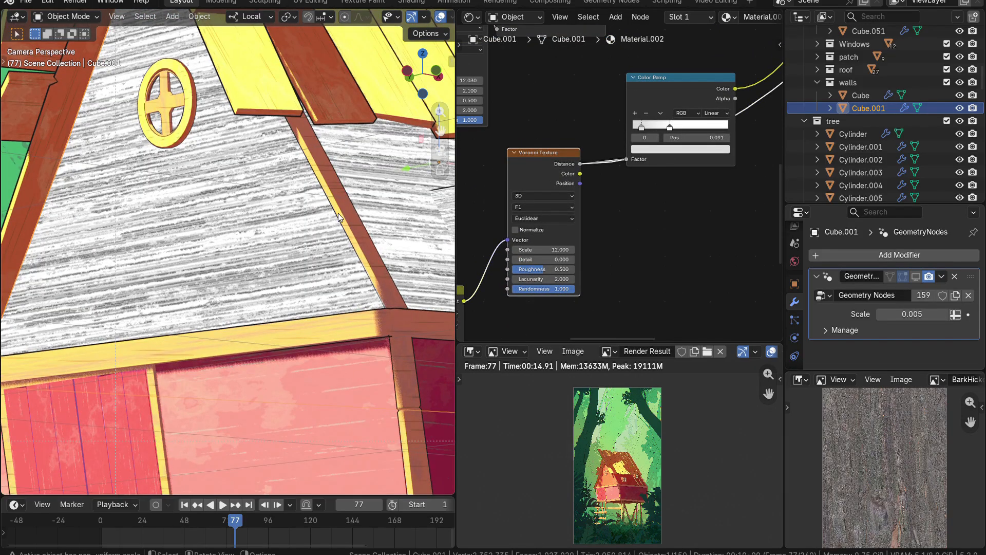
{"action": "scroll", "coordinate": [545, 180], "scroll_direction": "down", "scroll_amount": 3}
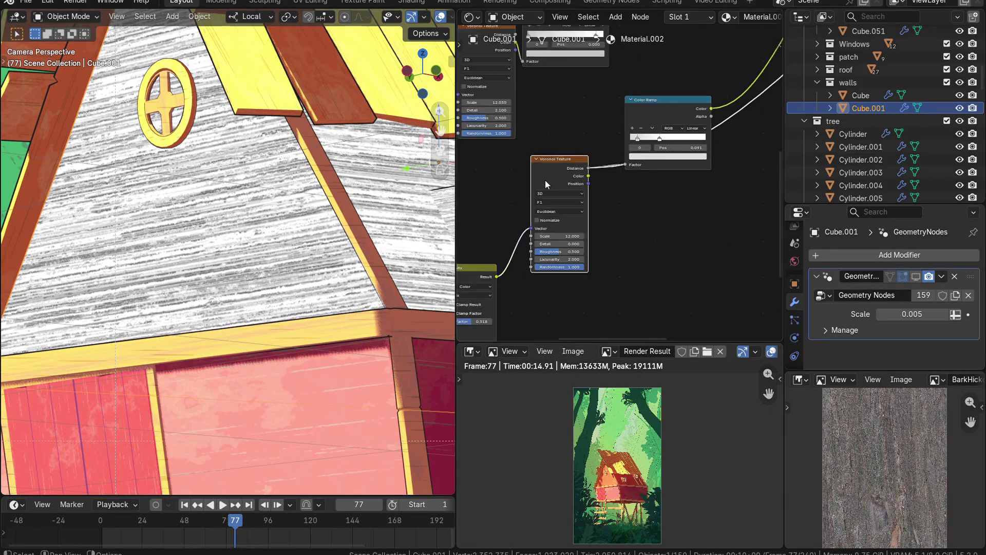
Trace the lower Voronoi Texture's Color Ramp to the Mix nodes and preview the base orange Color Ramp on the gable wall
{"action": "middle_click_drag", "start_coordinate": [545, 181], "coordinate": [497, 293]}
{"action": "scroll", "coordinate": [612, 152], "scroll_direction": "up", "scroll_amount": 2}
{"action": "scroll", "coordinate": [609, 216], "scroll_direction": "up", "scroll_amount": 2}
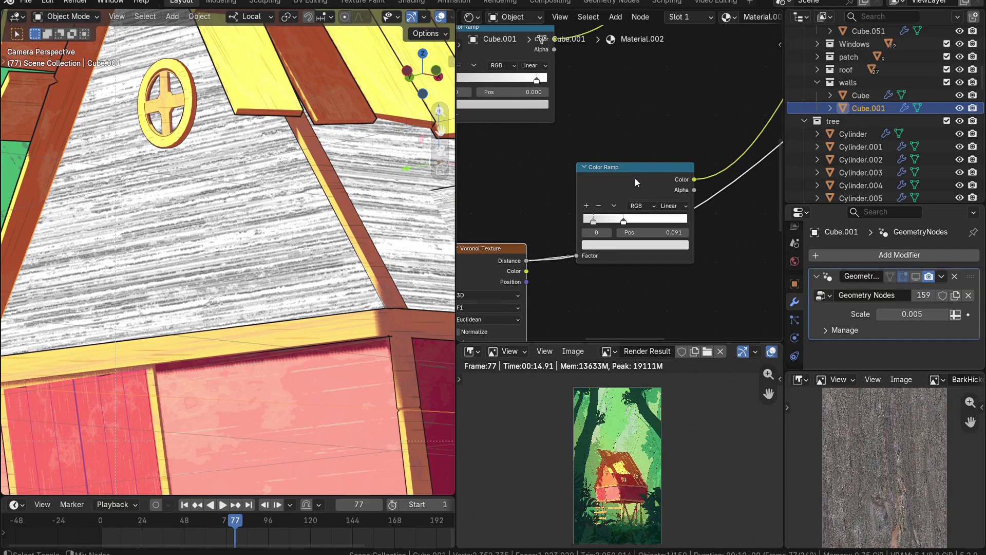
{"action": "scroll", "coordinate": [635, 177], "scroll_direction": "down", "scroll_amount": 4}
{"action": "middle_click_drag", "start_coordinate": [608, 159], "coordinate": [620, 176]}
{"action": "scroll", "coordinate": [620, 177], "scroll_direction": "up", "scroll_amount": 3}
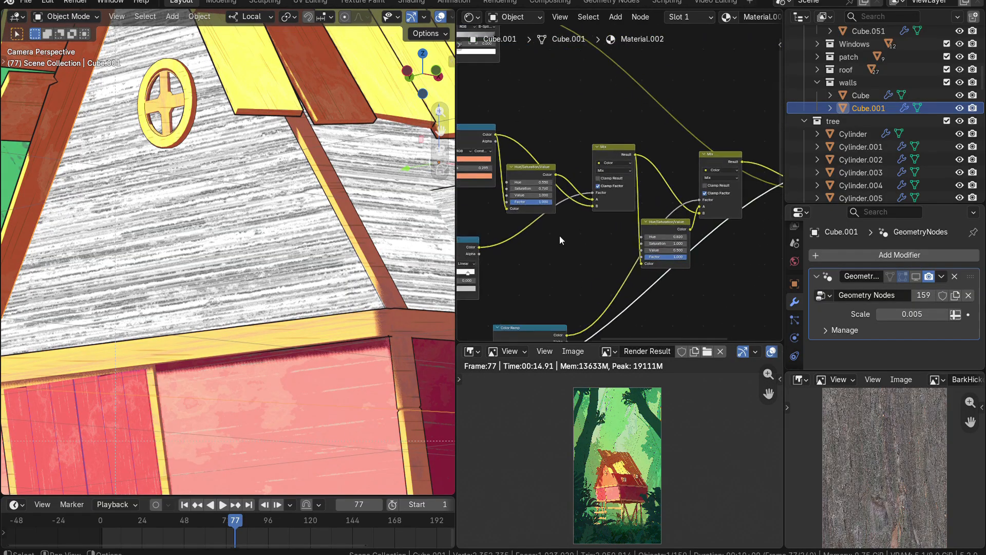
{"action": "left_click", "coordinate": [617, 138], "text": "ctrl+shift"}
{"action": "scroll", "coordinate": [617, 137], "scroll_direction": "down", "scroll_amount": 1}
{"action": "middle_click_drag", "start_coordinate": [617, 137], "coordinate": [639, 157]}
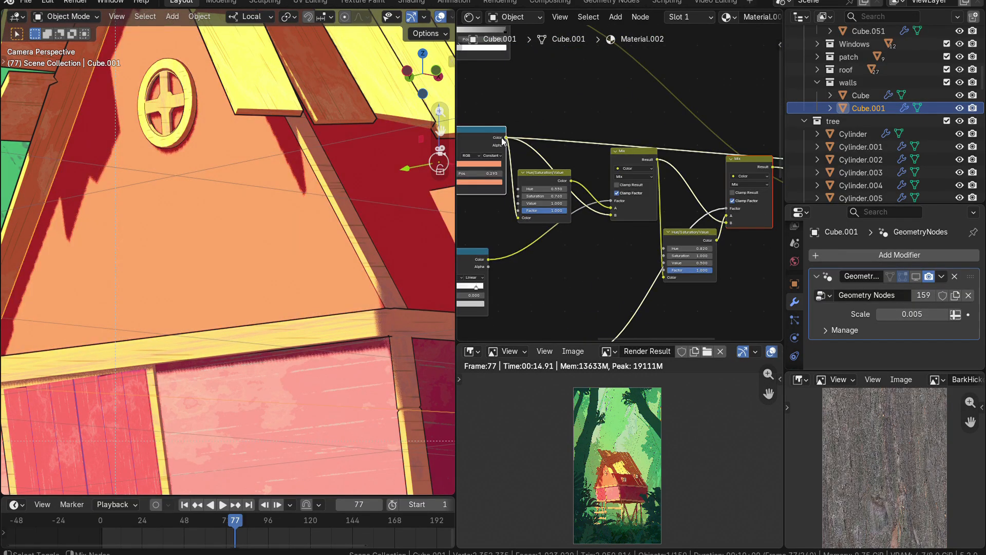
Preview the last Mix node on the gable wall and compare the whole wall with the rest of the house
{"action": "left_click", "coordinate": [752, 167], "text": "ctrl+shift"}
{"action": "scroll", "coordinate": [742, 240], "scroll_direction": "down", "scroll_amount": 2}
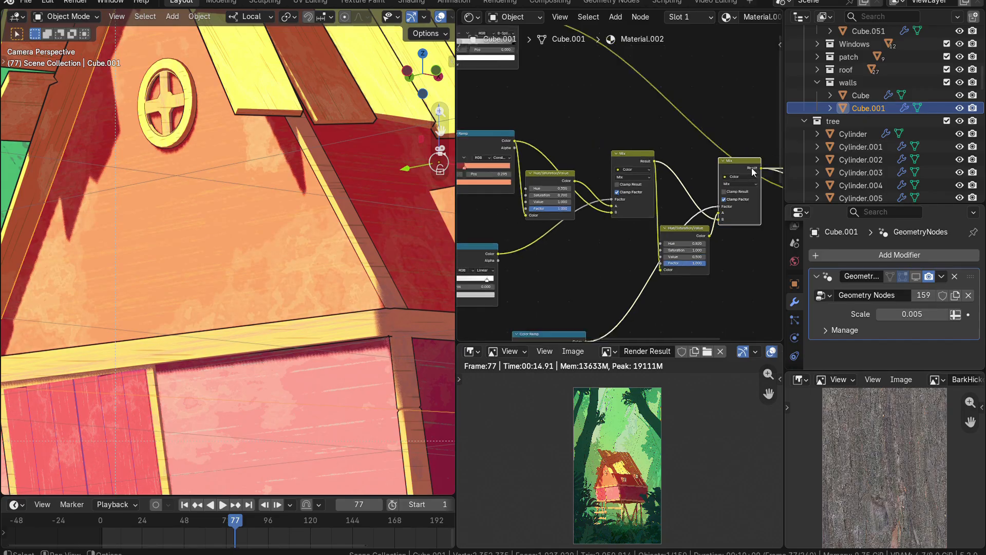
{"action": "scroll", "coordinate": [288, 242], "scroll_direction": "down", "scroll_amount": 6}
{"action": "middle_click_drag", "start_coordinate": [278, 285], "coordinate": [220, 259], "text": "shift"}
Select the lower house walls and examine the layout of their shader nodes
{"action": "left_click", "coordinate": [228, 310]}
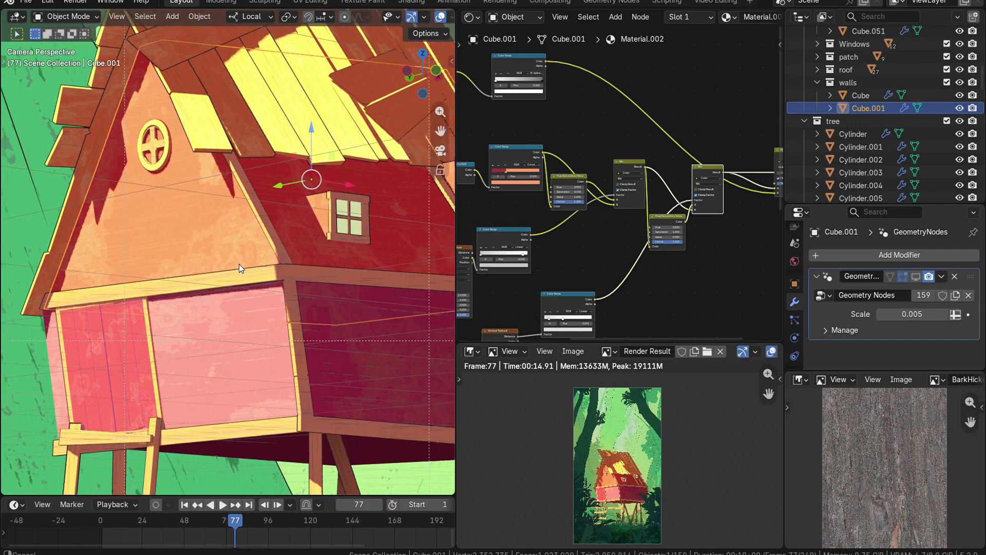
{"action": "scroll", "coordinate": [529, 212], "scroll_direction": "down", "scroll_amount": 5}
{"action": "middle_click_drag", "start_coordinate": [534, 212], "coordinate": [698, 233]}
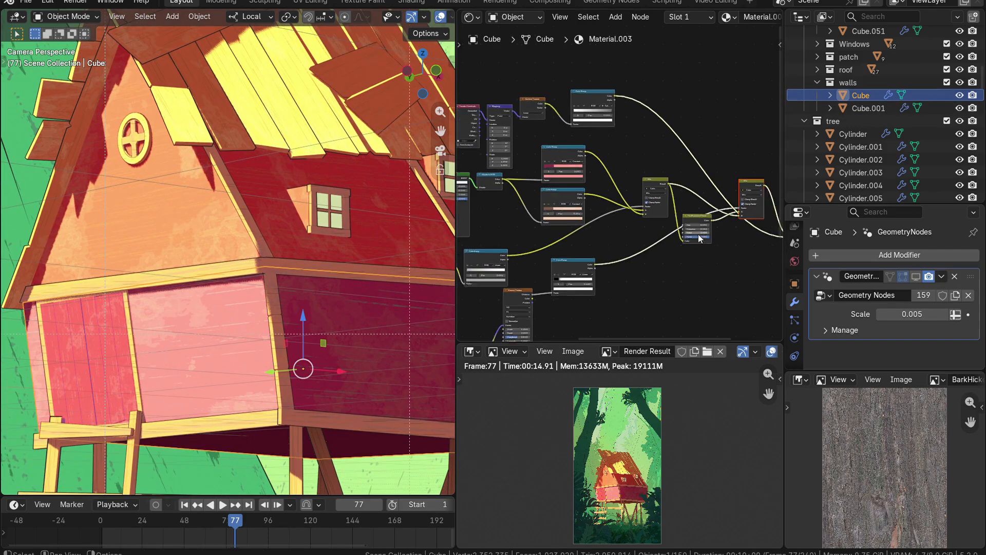
{"action": "scroll", "coordinate": [698, 233], "scroll_direction": "down", "scroll_amount": 4}
Select a roof plank and preview its material's Noise Texture on the roof
{"action": "left_click", "coordinate": [288, 124]}
{"action": "scroll", "coordinate": [559, 193], "scroll_direction": "up", "scroll_amount": 2}
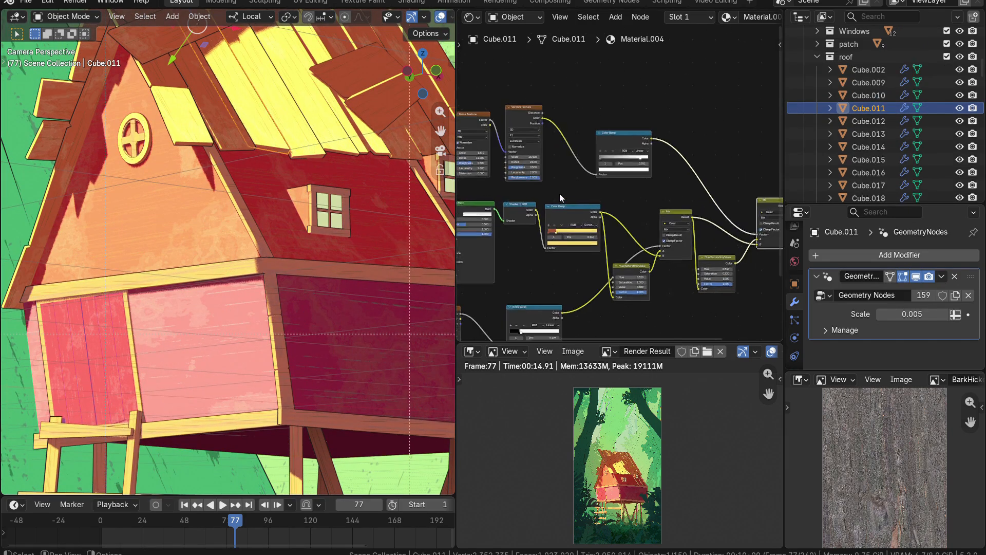
{"action": "left_click", "coordinate": [519, 113], "text": "ctrl+shift"}
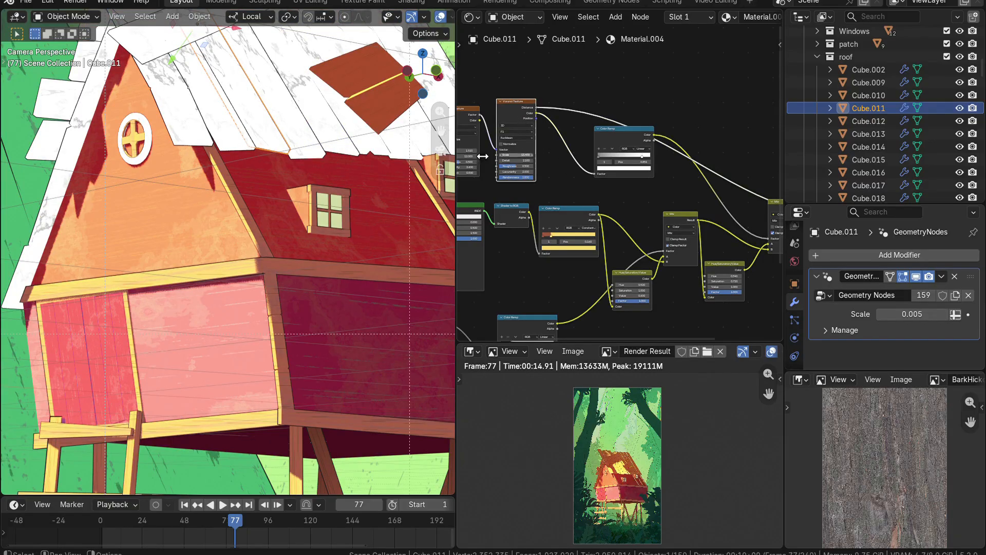
Preview the roof material's yellow Color Ramp, and restore the preview of its final Mix node
{"action": "scroll", "coordinate": [605, 242], "scroll_direction": "down", "scroll_amount": 2}
{"action": "mouse_move", "coordinate": [604, 241]}
{"action": "middle_mouse_down"}
{"action": "mouse_move", "coordinate": [614, 184]}
{"action": "mouse_move", "coordinate": [539, 254]}
{"action": "middle_mouse_up"}
{"action": "left_click", "coordinate": [502, 215], "text": "ctrl+shift"}
{"action": "scroll", "coordinate": [617, 187], "scroll_direction": "up", "scroll_amount": 2}
{"action": "left_click", "coordinate": [712, 186], "text": "ctrl+shift"}
{"action": "scroll", "coordinate": [290, 208], "scroll_direction": "down", "scroll_amount": 5}
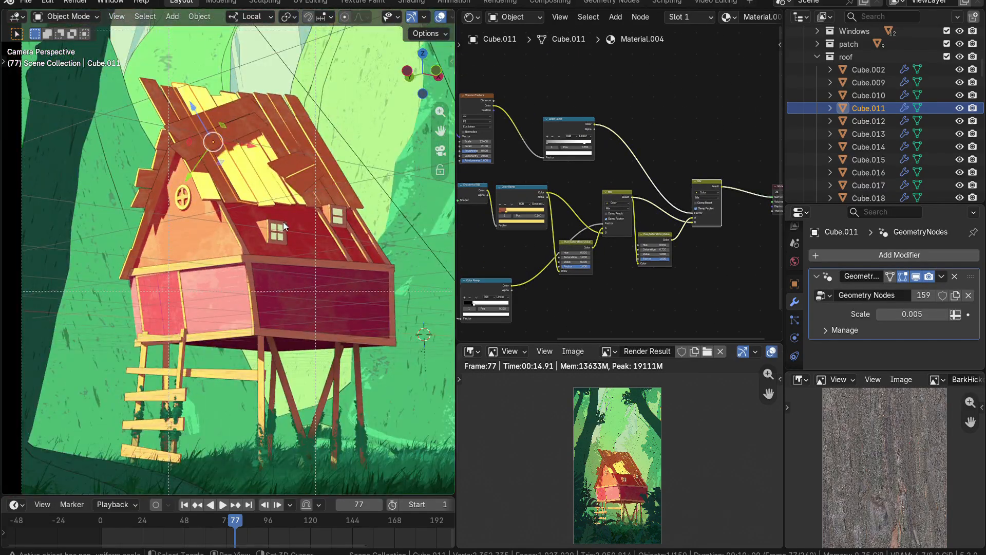
Deselect the roof plank and examine the shaded house up close and within the full camera frame
{"action": "scroll", "coordinate": [282, 222], "scroll_direction": "up", "scroll_amount": 2}
{"action": "middle_click_drag", "start_coordinate": [283, 236], "coordinate": [237, 157], "text": "shift"}
{"action": "key", "text": "alt+a"}
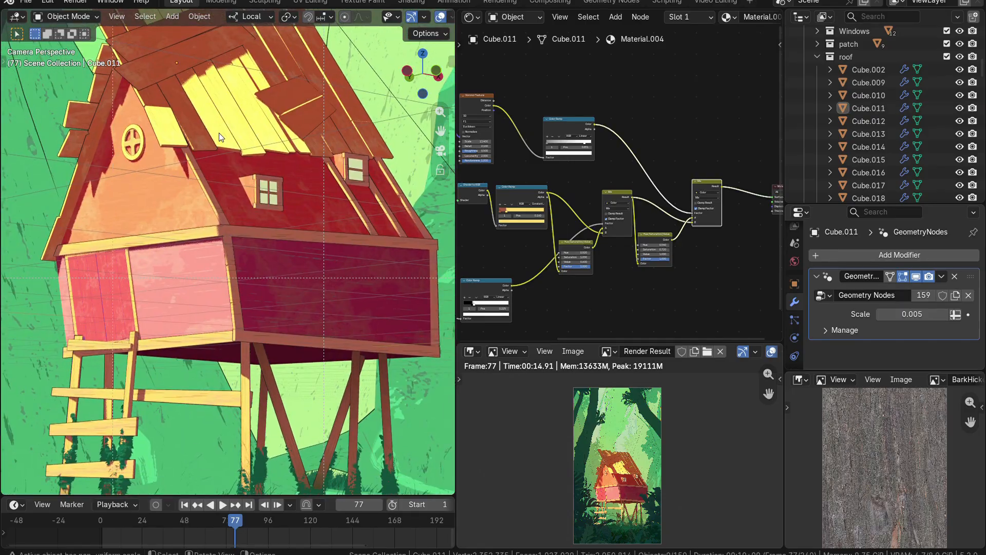
{"action": "scroll", "coordinate": [234, 245], "scroll_direction": "down", "scroll_amount": 3}
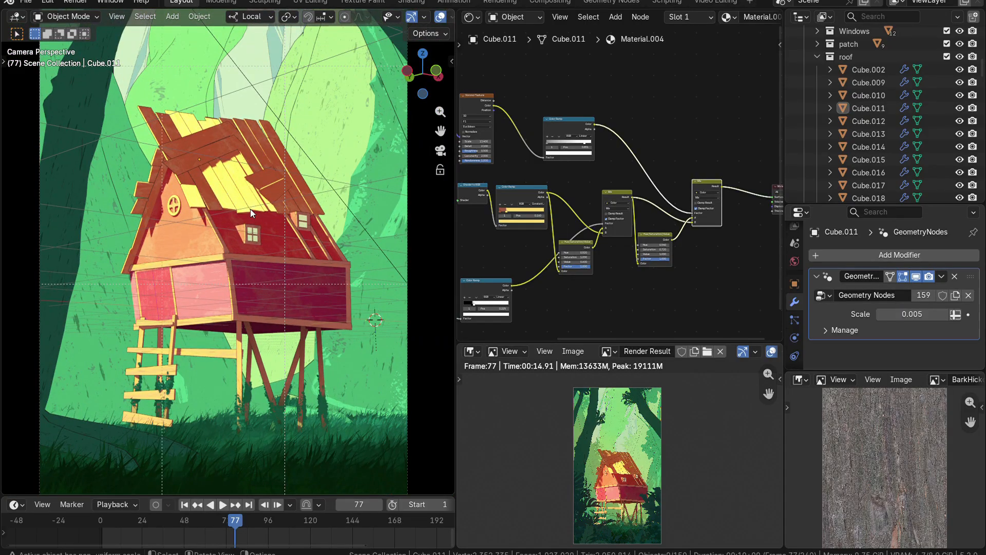
{"action": "scroll", "coordinate": [250, 209], "scroll_direction": "down", "scroll_amount": 4}
{"action": "middle_click_drag", "start_coordinate": [251, 208], "coordinate": [263, 251], "text": "shift"}
{"action": "scroll", "coordinate": [251, 250], "scroll_direction": "up", "scroll_amount": 2}
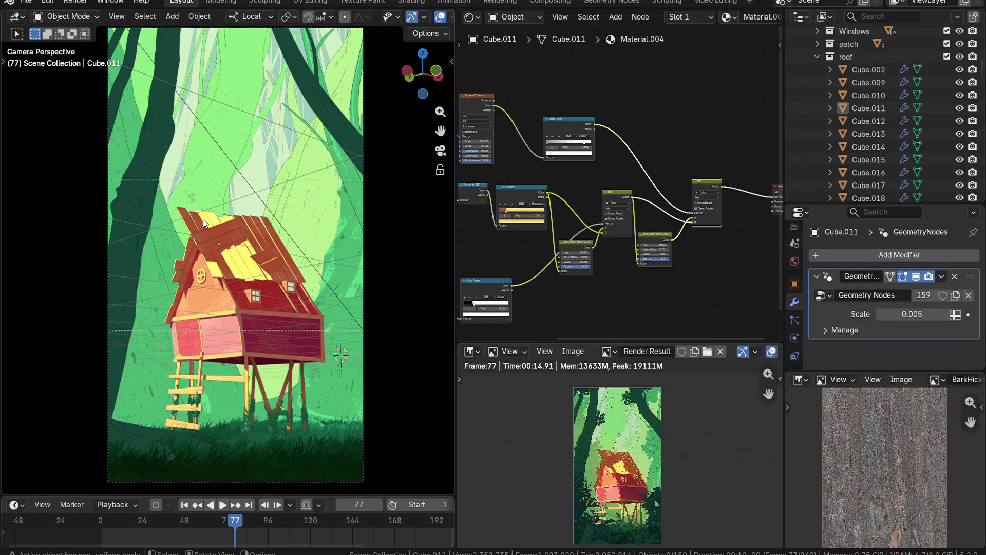
{"action": "scroll", "coordinate": [204, 222], "scroll_direction": "up", "scroll_amount": 5}
{"action": "scroll", "coordinate": [233, 147], "scroll_direction": "down", "scroll_amount": 5}
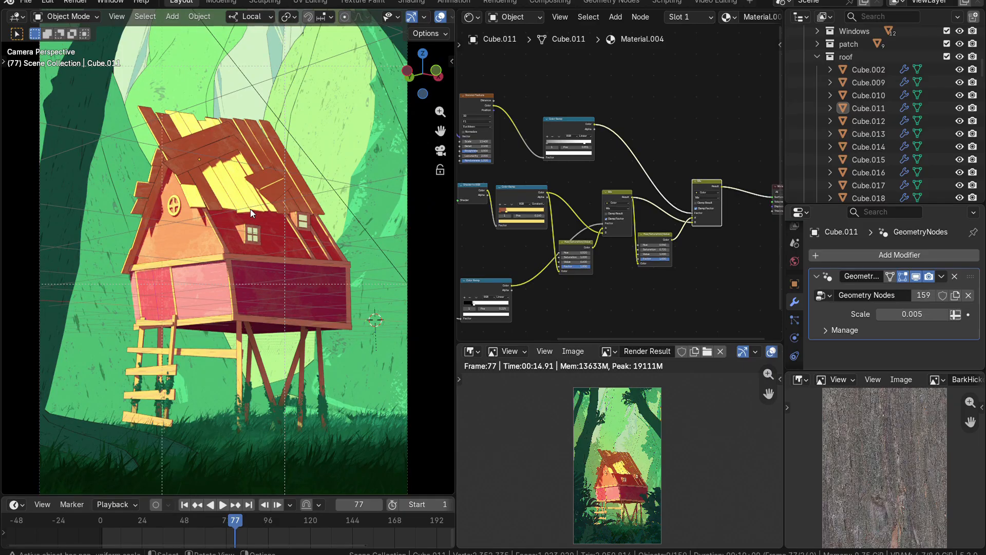
{"action": "scroll", "coordinate": [251, 208], "scroll_direction": "down", "scroll_amount": 4}
{"action": "middle_click_drag", "start_coordinate": [251, 209], "coordinate": [263, 251], "text": "shift"}
{"action": "scroll", "coordinate": [251, 251], "scroll_direction": "up", "scroll_amount": 2}
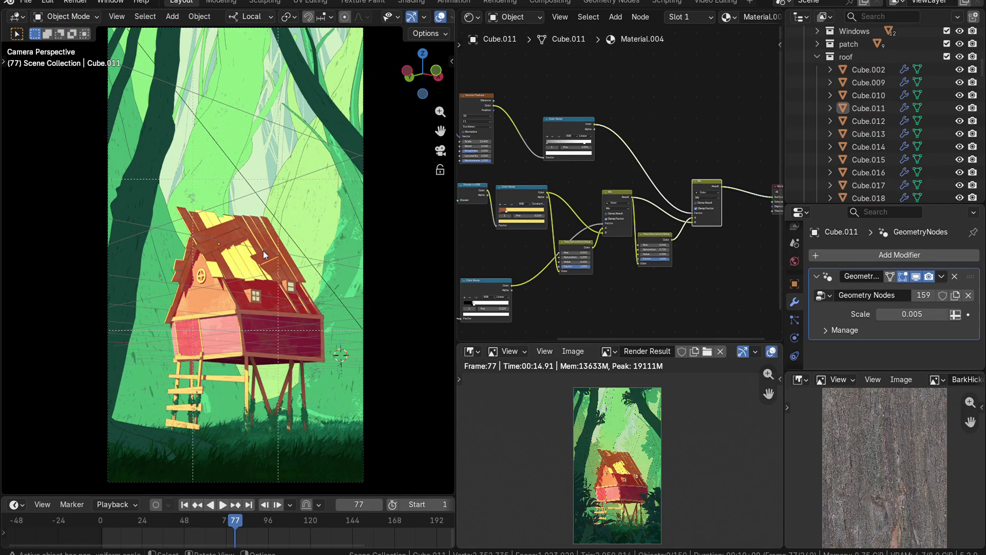
Select another roof plank and examine the black outlines along the planks up close
{"action": "left_click", "coordinate": [203, 221]}
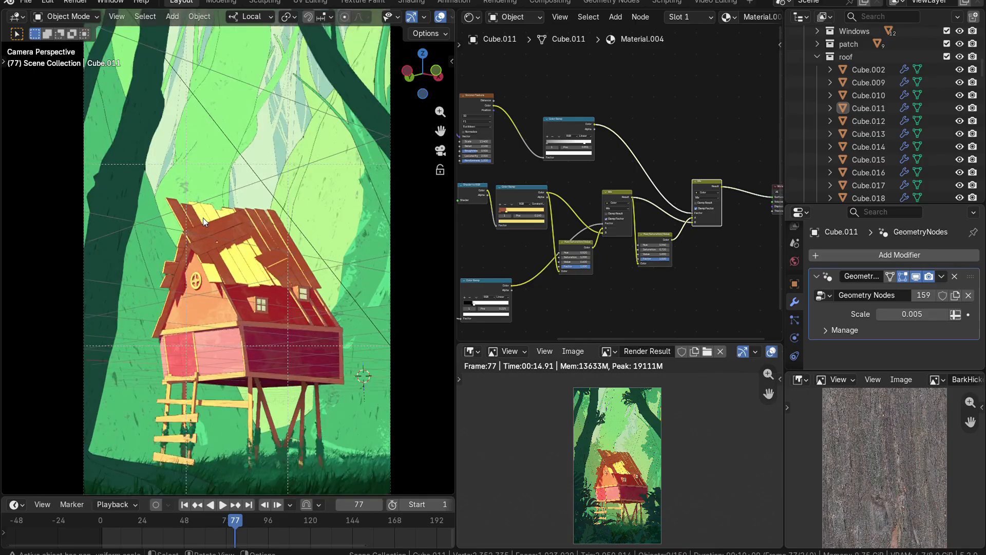
{"action": "scroll", "coordinate": [231, 246], "scroll_direction": "up", "scroll_amount": 6}
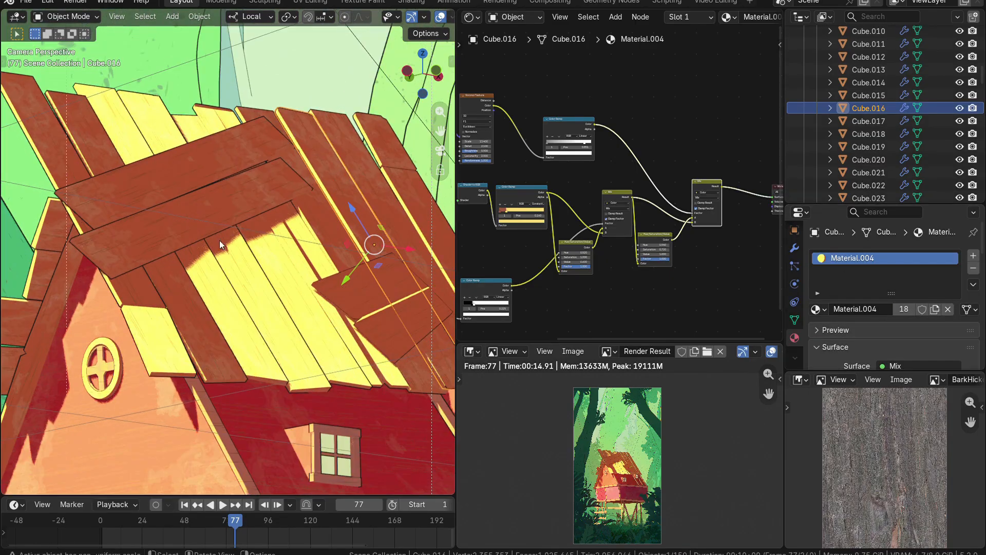
{"action": "scroll", "coordinate": [222, 226], "scroll_direction": "down", "scroll_amount": 6}
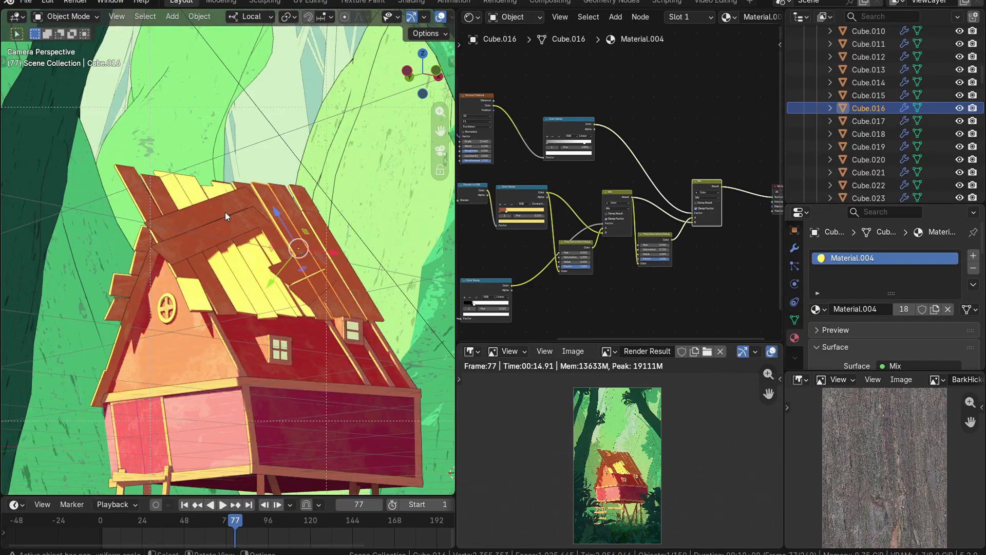
{"action": "scroll", "coordinate": [241, 236], "scroll_direction": "up", "scroll_amount": 5}
Select the light green trunk behind the roof and show the nodes of its outline.001 material
{"action": "left_click", "coordinate": [258, 218]}
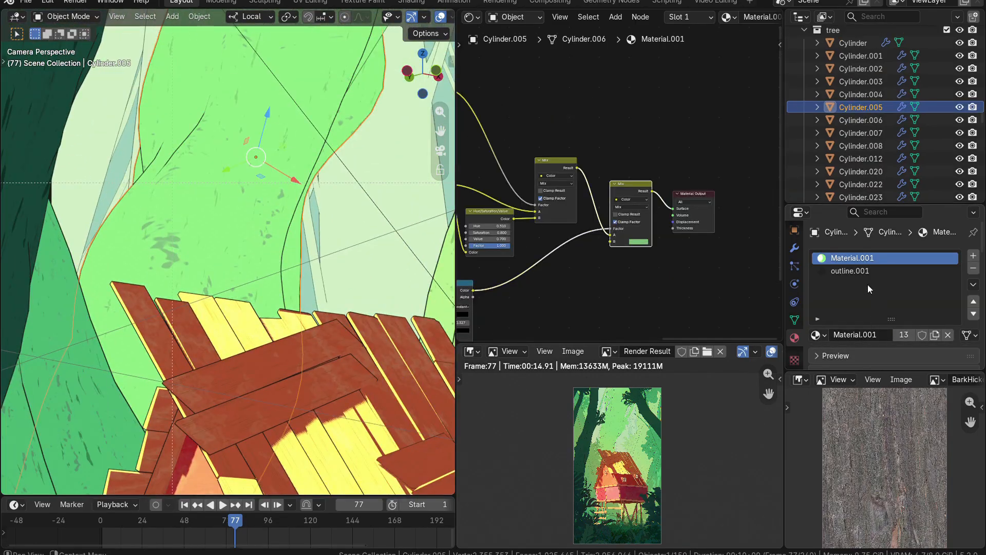
{"action": "left_click", "coordinate": [909, 274]}
{"action": "scroll", "coordinate": [610, 239], "scroll_direction": "down", "scroll_amount": 4}
{"action": "scroll", "coordinate": [634, 224], "scroll_direction": "up", "scroll_amount": 5}
{"action": "middle_click_drag", "start_coordinate": [642, 219], "coordinate": [591, 262], "text": "shift"}
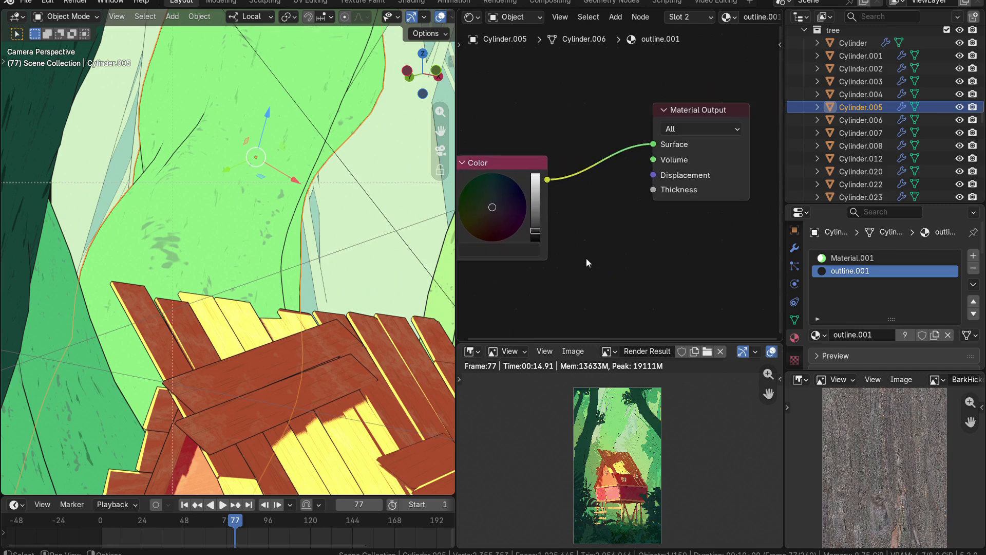
{"action": "mouse_move", "coordinate": [515, 169]}
{"action": "left_mouse_down"}
{"action": "mouse_move", "coordinate": [521, 148]}
{"action": "mouse_move", "coordinate": [516, 165]}
{"action": "left_mouse_up"}
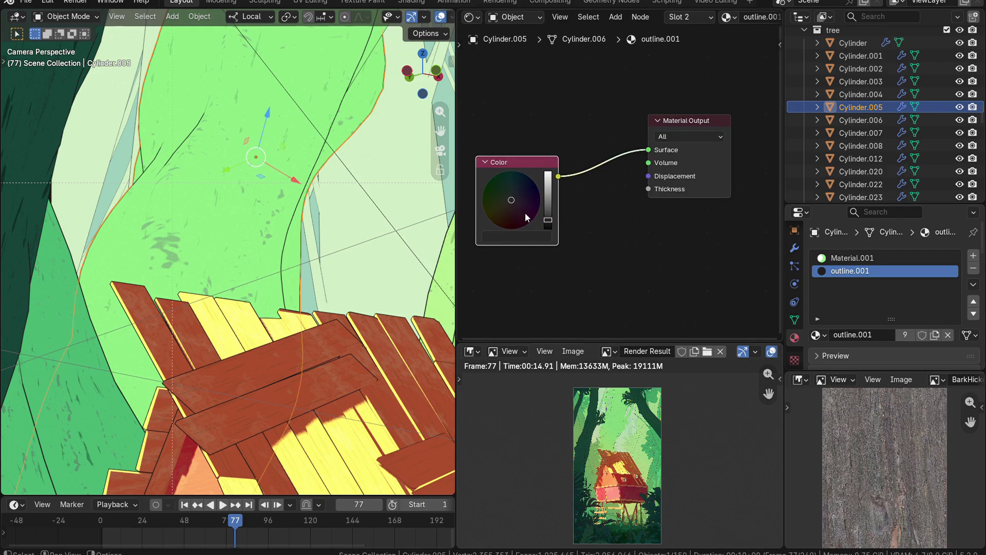
Nudge the dark Color node and examine the Backface Culling options in the outline.001 material's surface settings
{"action": "scroll", "coordinate": [525, 213], "scroll_direction": "up", "scroll_amount": 4}
{"action": "middle_click_drag", "start_coordinate": [546, 233], "coordinate": [620, 229]}
{"action": "mouse_move", "coordinate": [596, 229]}
{"action": "left_mouse_down"}
{"action": "mouse_move", "coordinate": [595, 167]}
{"action": "mouse_move", "coordinate": [596, 235]}
{"action": "left_mouse_up"}
{"action": "scroll", "coordinate": [668, 254], "scroll_direction": "down", "scroll_amount": 2}
{"action": "scroll", "coordinate": [863, 278], "scroll_direction": "down", "scroll_amount": 8}
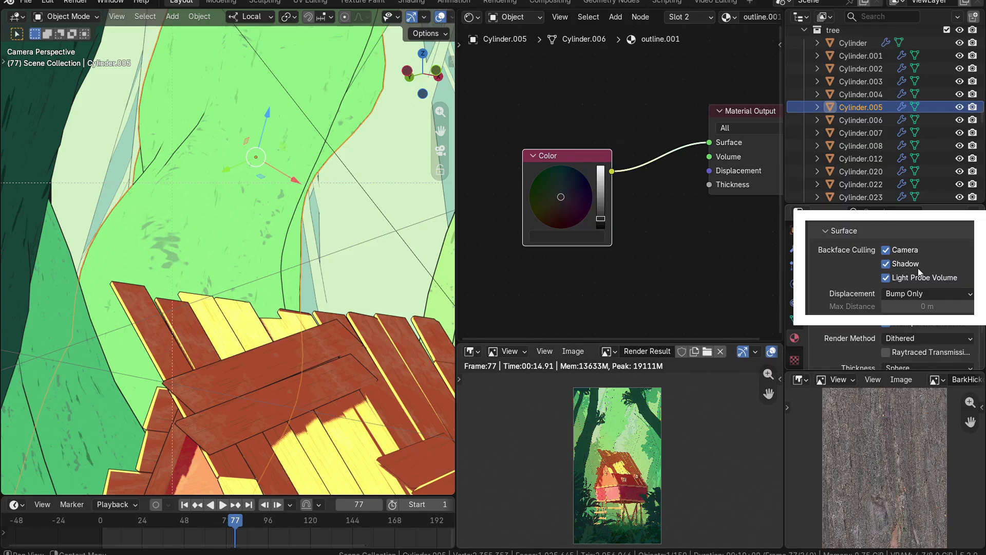
{"action": "scroll", "coordinate": [591, 262], "scroll_direction": "down", "scroll_amount": 3}
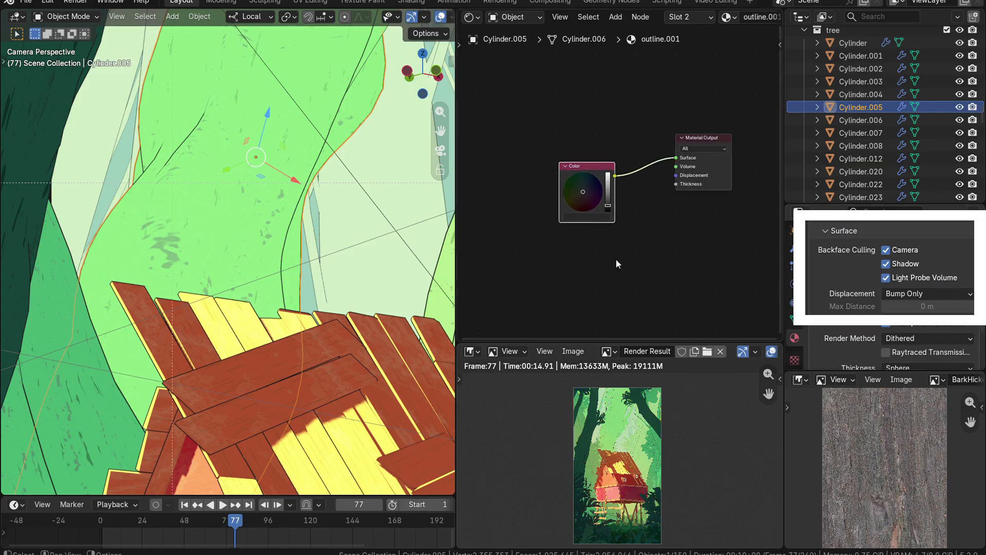
Show the trunk's outline modifier and open its Geometry Nodes tree in a maximized node editor
{"action": "left_click", "coordinate": [794, 248]}
{"action": "left_click", "coordinate": [812, 285]}
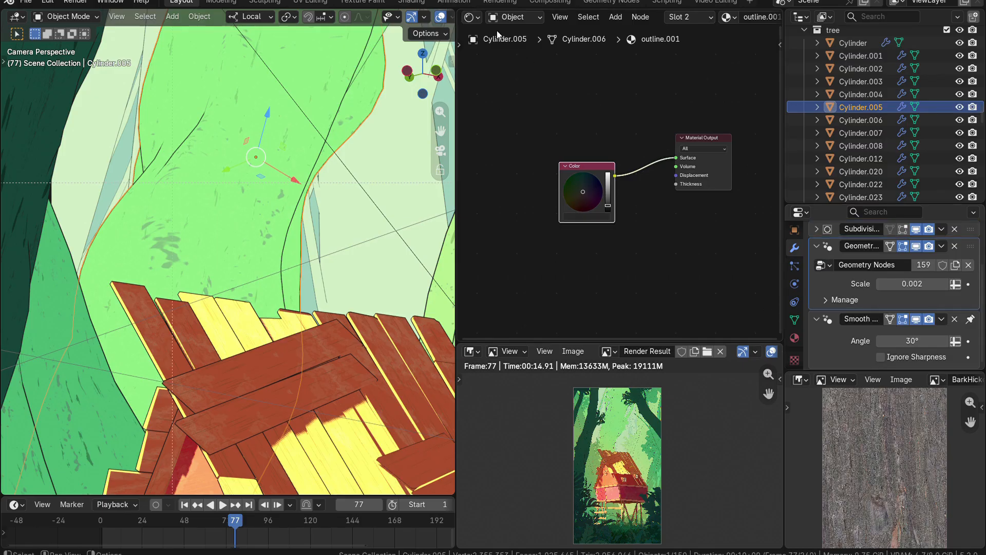
{"action": "left_click", "coordinate": [475, 18]}
{"action": "left_click", "coordinate": [514, 92]}
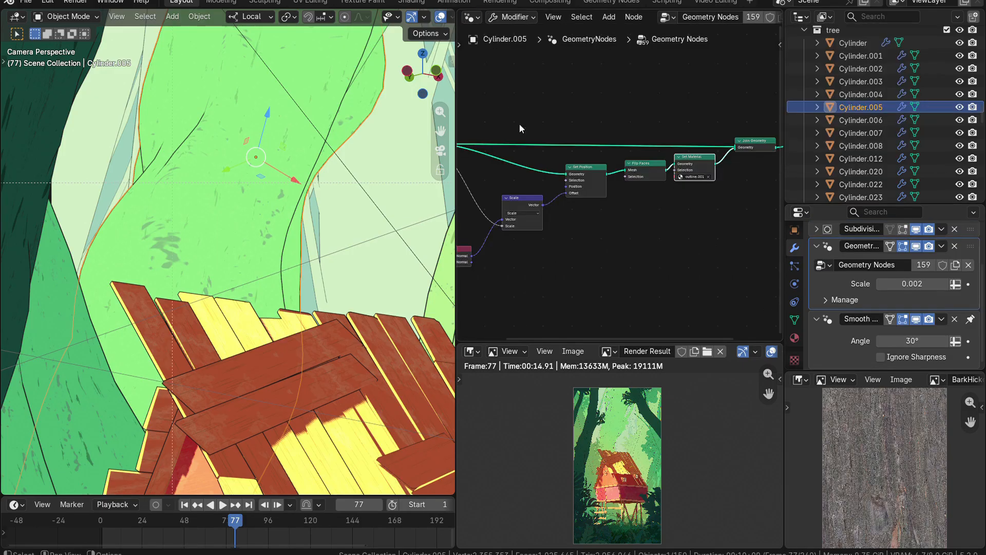
{"action": "key", "text": "ctrl+space"}
{"action": "scroll", "coordinate": [569, 219], "scroll_direction": "up", "scroll_amount": 4}
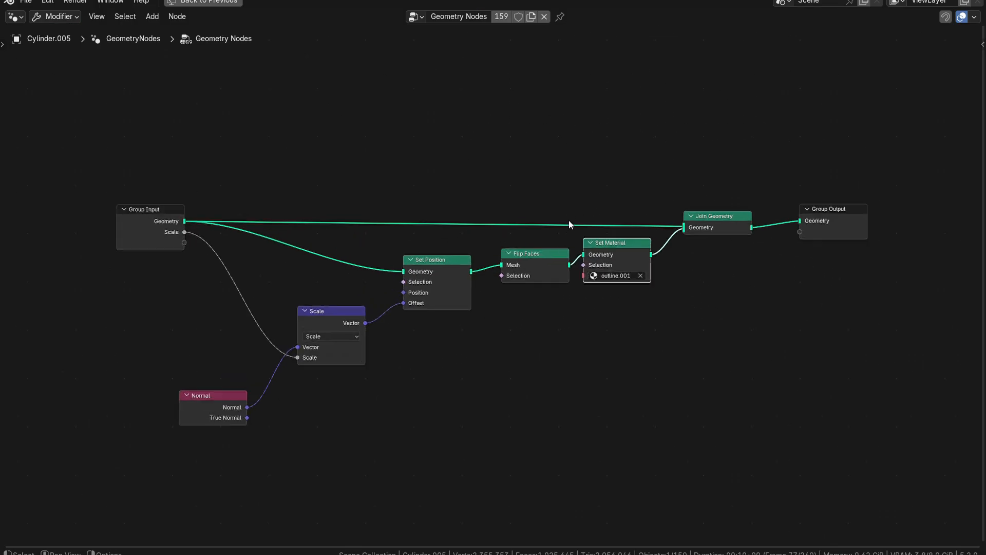
Rearrange the Set Position, Scale, Normal, Flip Faces, Set Material and Join Geometry nodes of the outline tree
{"action": "left_click_drag", "start_coordinate": [429, 249], "coordinate": [426, 242]}
{"action": "left_click_drag", "start_coordinate": [297, 309], "coordinate": [307, 304]}
{"action": "left_click_drag", "start_coordinate": [157, 406], "coordinate": [156, 396]}
{"action": "left_click_drag", "start_coordinate": [520, 251], "coordinate": [515, 247]}
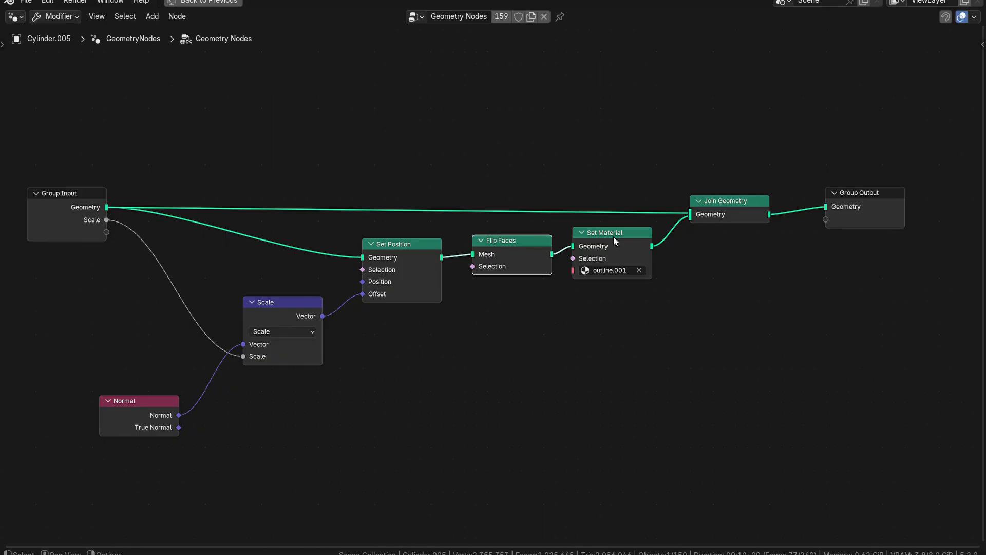
{"action": "left_click_drag", "start_coordinate": [613, 236], "coordinate": [626, 237]}
{"action": "left_click_drag", "start_coordinate": [731, 211], "coordinate": [738, 210]}
{"action": "left_click_drag", "start_coordinate": [639, 241], "coordinate": [652, 242]}
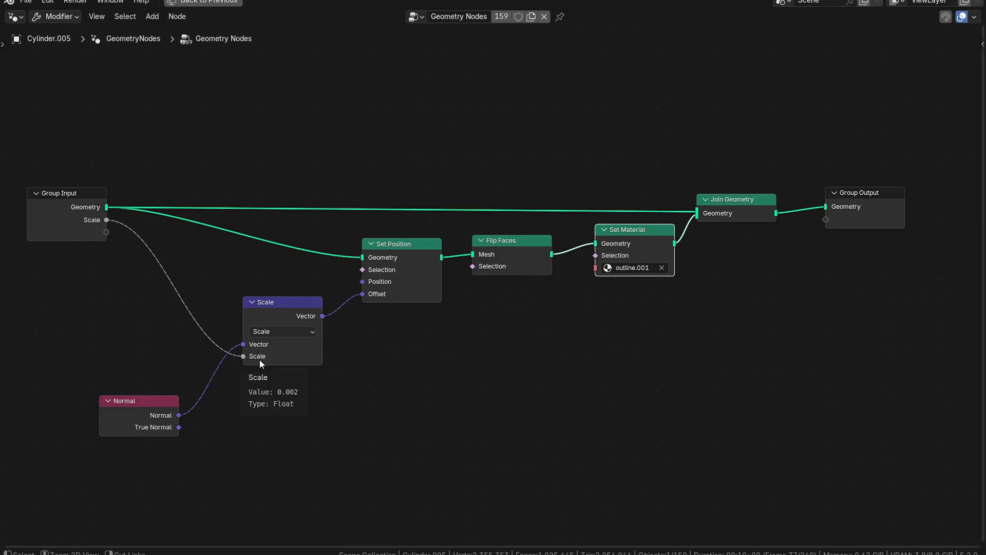
Restore the multi-editor layout and inspect the Scale setting of the trunk's outline modifier
{"action": "key", "text": "ctrl+space"}
{"action": "scroll", "coordinate": [501, 242], "scroll_direction": "down", "scroll_amount": 3}
{"action": "middle_click_drag", "start_coordinate": [494, 252], "coordinate": [600, 251]}
{"action": "left_click", "coordinate": [913, 284]}
{"action": "mouse_move", "coordinate": [912, 288]}
{"action": "left_mouse_down"}
{"action": "mouse_move", "coordinate": [926, 289]}
{"action": "mouse_move", "coordinate": [913, 291]}
{"action": "left_mouse_up"}
Deselect the trunk and view the whole scene in the camera frame
{"action": "scroll", "coordinate": [315, 246], "scroll_direction": "down", "scroll_amount": 7}
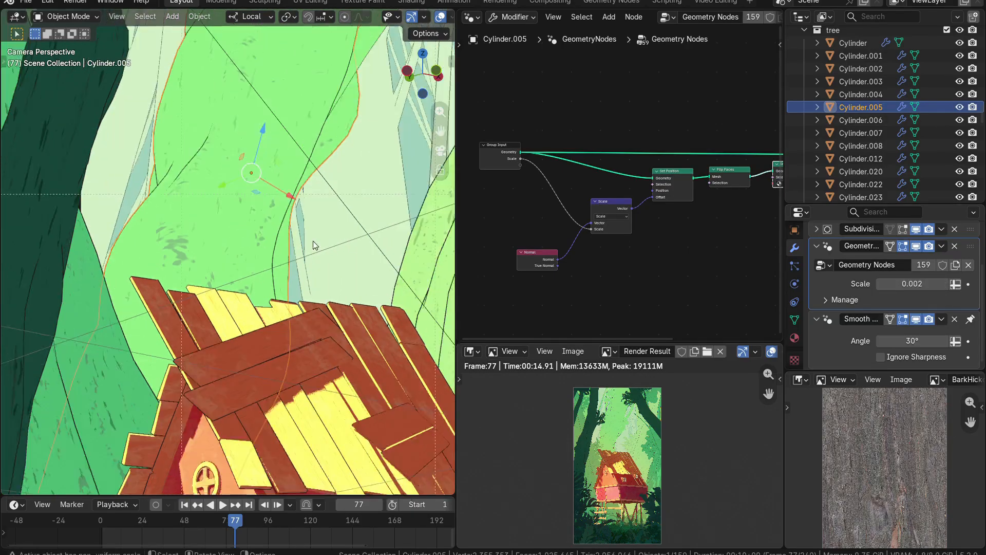
{"action": "middle_click_drag", "start_coordinate": [314, 247], "coordinate": [312, 224], "text": "shift"}
{"action": "key", "text": "alt+a"}
{"action": "scroll", "coordinate": [284, 255], "scroll_direction": "down", "scroll_amount": 3}
{"action": "scroll", "coordinate": [302, 231], "scroll_direction": "up", "scroll_amount": 1}
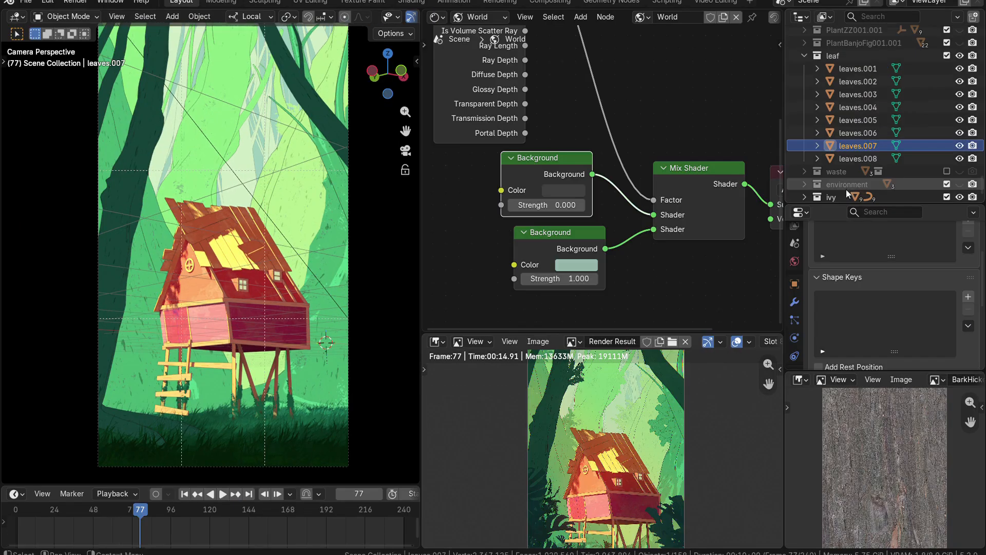
Unhide the environment collection in the viewport and leave the camera view to show the fog around the scene
{"action": "left_click", "coordinate": [847, 187]}
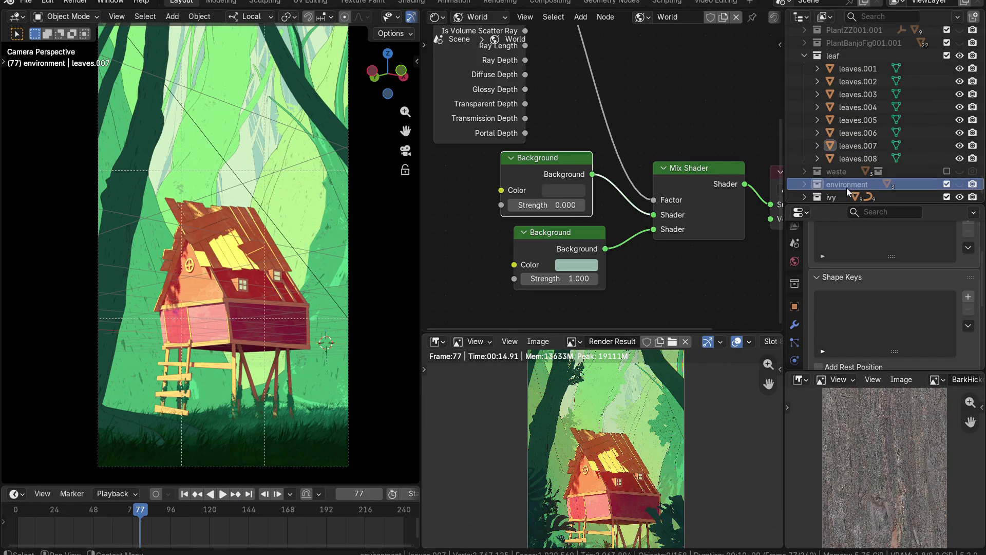
{"action": "left_click", "coordinate": [960, 185]}
{"action": "scroll", "coordinate": [257, 185], "scroll_direction": "down", "scroll_amount": 2}
{"action": "middle_click_drag", "start_coordinate": [257, 185], "coordinate": [236, 229]}
Select the large fog volume and examine from outside how it encloses the scene
{"action": "left_click", "coordinate": [350, 209]}
{"action": "middle_click_drag", "start_coordinate": [295, 245], "coordinate": [374, 239]}
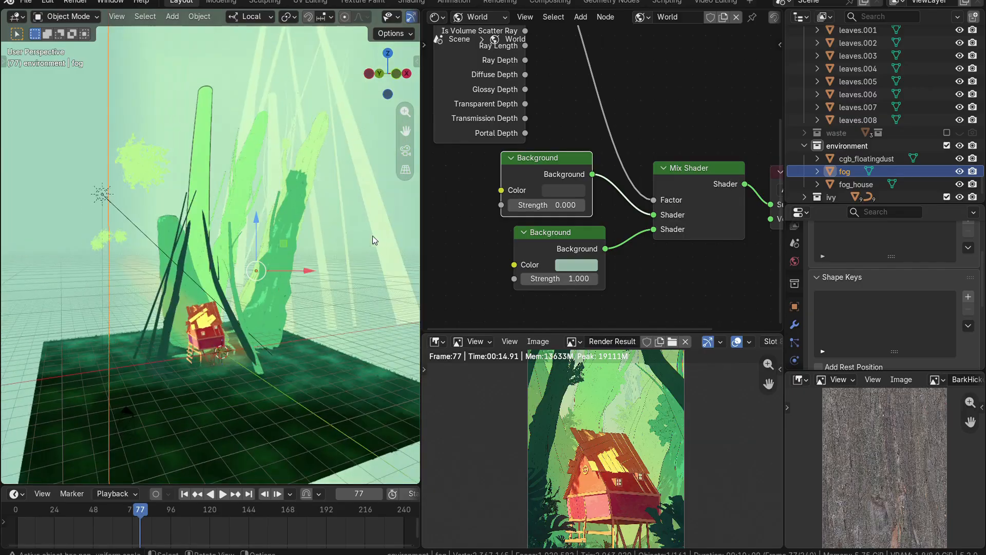
{"action": "scroll", "coordinate": [375, 240], "scroll_direction": "down", "scroll_amount": 6}
{"action": "middle_click_drag", "start_coordinate": [315, 229], "coordinate": [272, 241]}
{"action": "scroll", "coordinate": [244, 274], "scroll_direction": "up", "scroll_amount": 2}
{"action": "scroll", "coordinate": [243, 265], "scroll_direction": "up", "scroll_amount": 1}
{"action": "scroll", "coordinate": [244, 261], "scroll_direction": "up", "scroll_amount": 2}
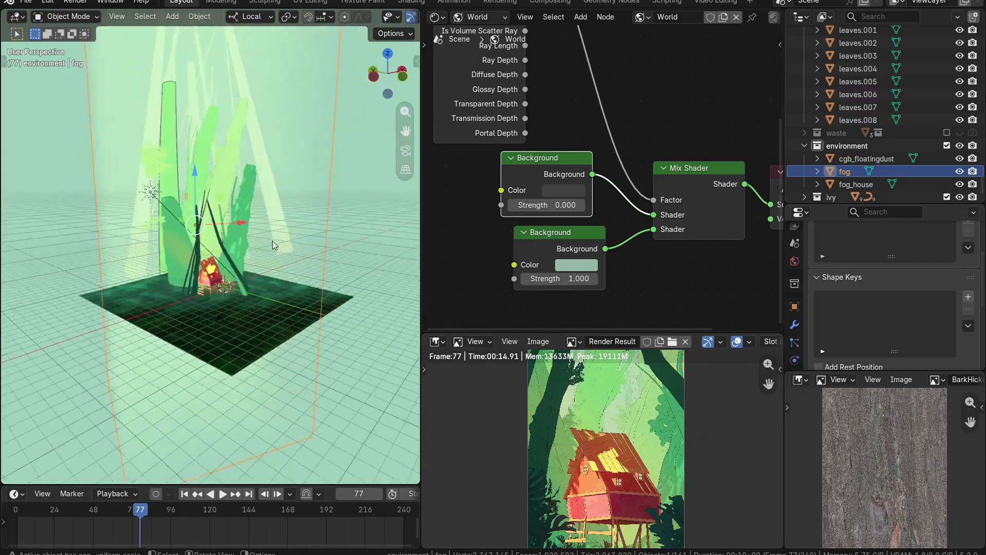
Select the smaller fog_house volume and show its material in the Shader Editor
{"action": "scroll", "coordinate": [215, 275], "scroll_direction": "up", "scroll_amount": 4}
{"action": "left_click", "coordinate": [128, 260]}
{"action": "middle_click_drag", "start_coordinate": [128, 260], "coordinate": [175, 257]}
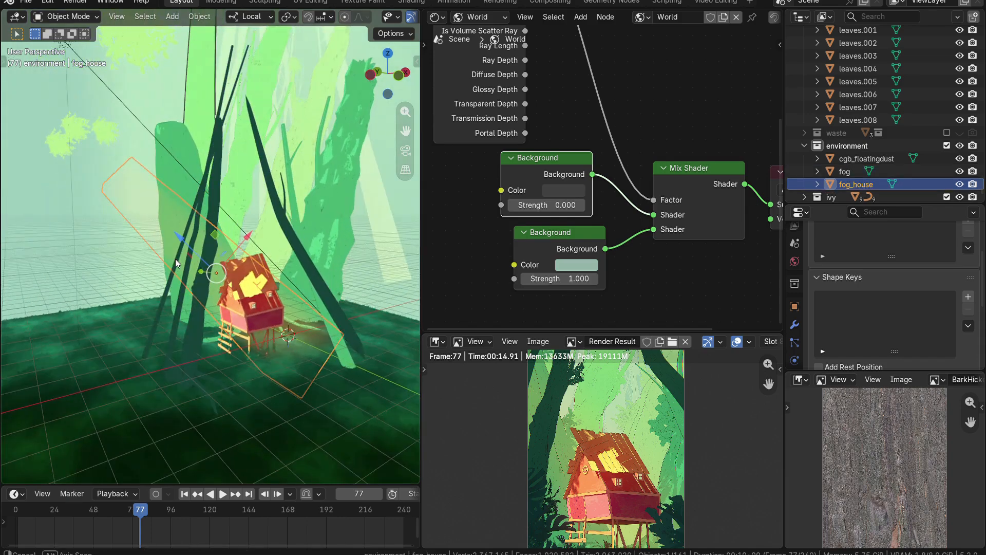
{"action": "left_click", "coordinate": [465, 19]}
{"action": "left_click", "coordinate": [471, 49]}
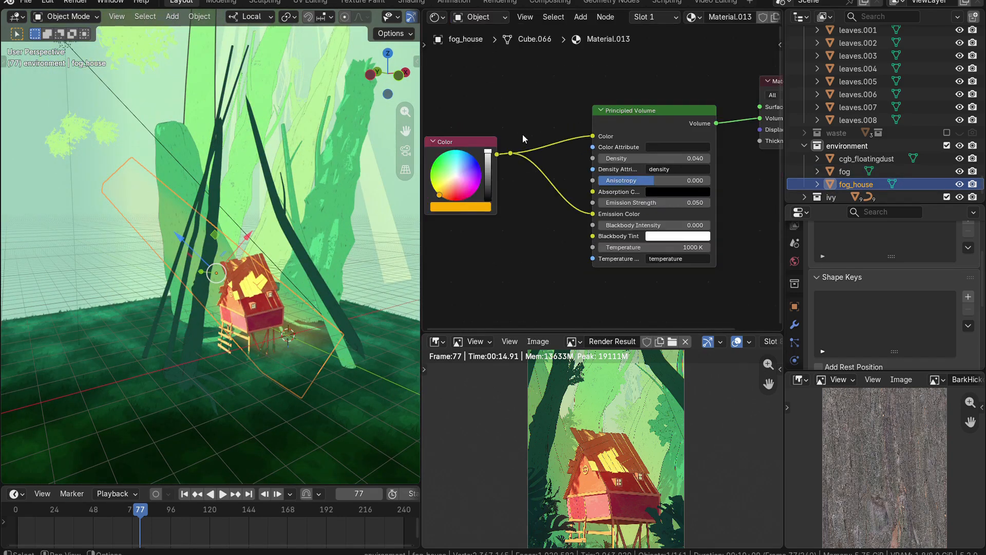
Move the fog_house material's Principled Volume, orange Color and reroute nodes into a tidier arrangement
{"action": "scroll", "coordinate": [591, 131], "scroll_direction": "down", "scroll_amount": 2}
{"action": "left_click_drag", "start_coordinate": [624, 133], "coordinate": [620, 121]}
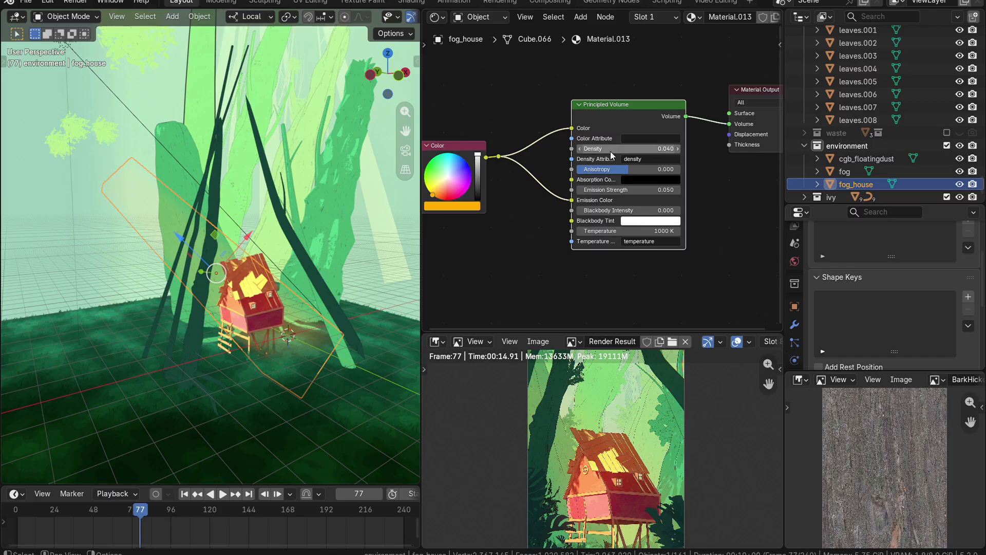
{"action": "left_click_drag", "start_coordinate": [445, 149], "coordinate": [448, 124]}
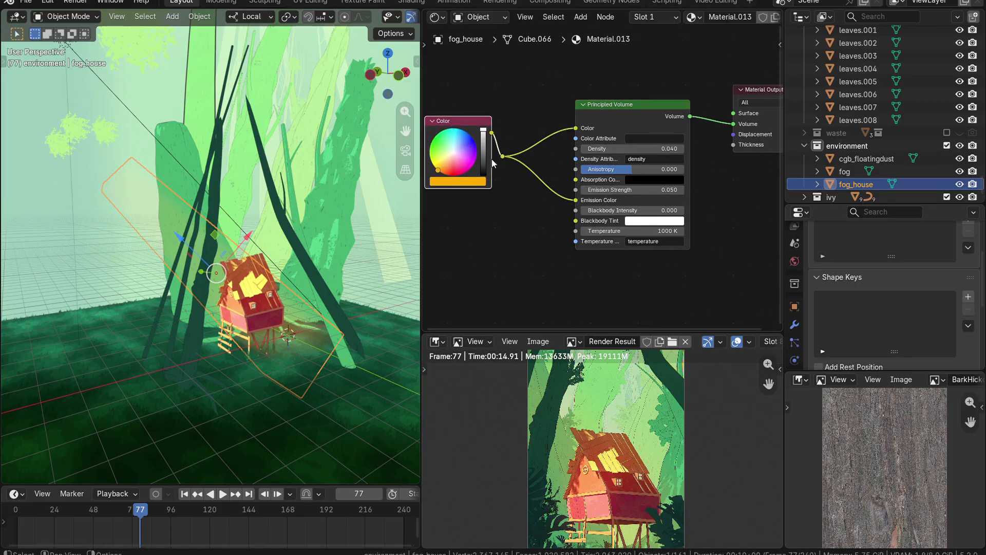
{"action": "left_click", "coordinate": [501, 156]}
{"action": "left_click_drag", "start_coordinate": [501, 156], "coordinate": [519, 155]}
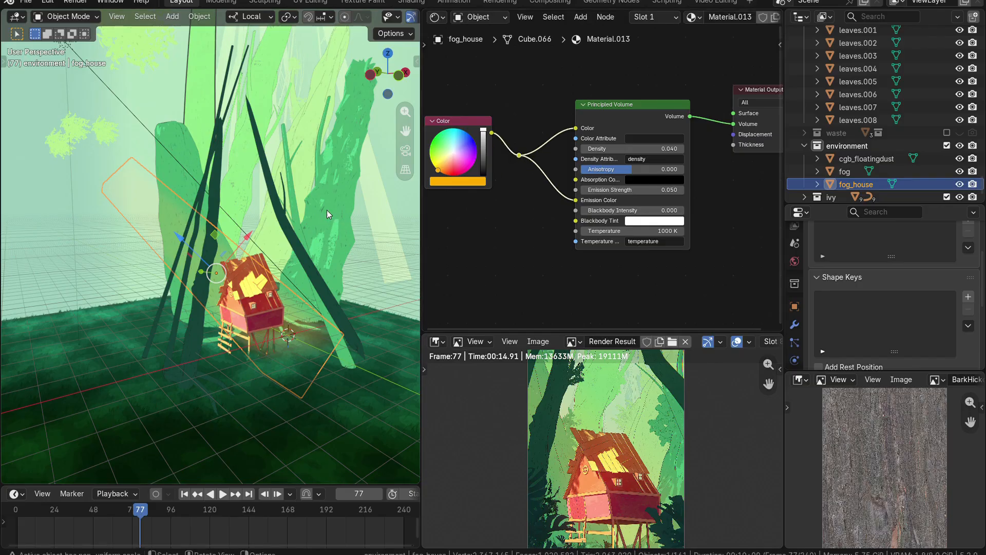
Select the large fog volume to show its Principled Volume material nodes
{"action": "left_click", "coordinate": [274, 146]}
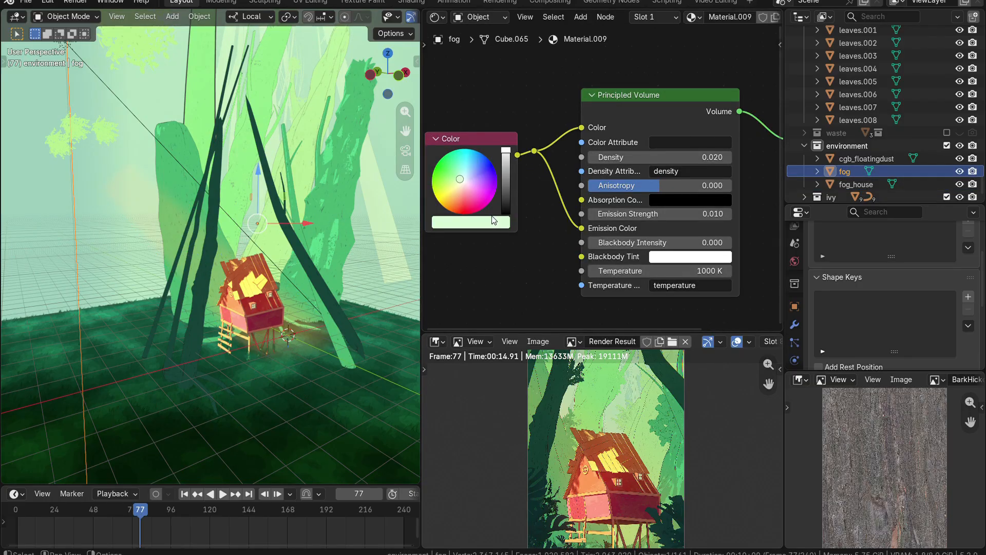
Return to the camera view and toggle the large fog volume's viewport visibility
{"action": "key", "text": "KP_0"}
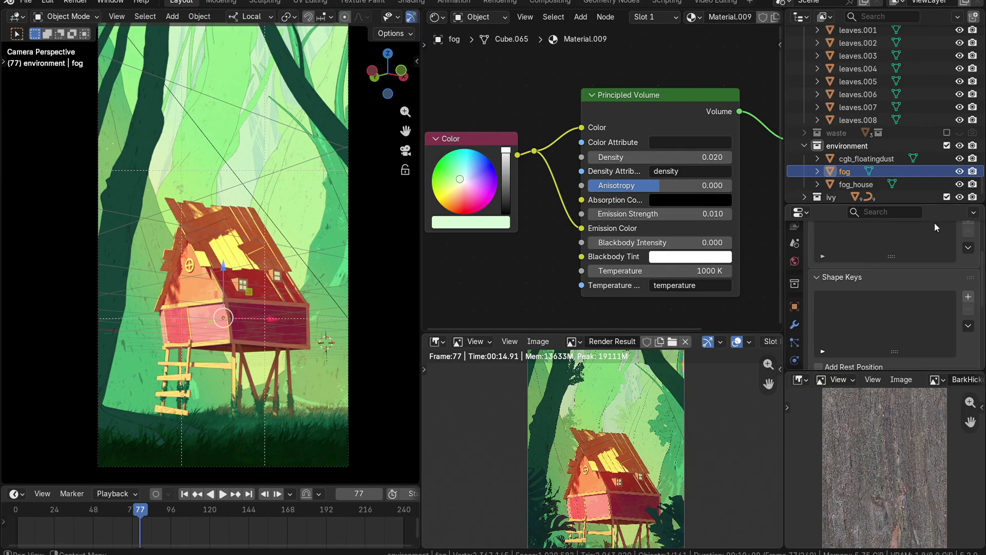
{"action": "left_click", "coordinate": [960, 171]}
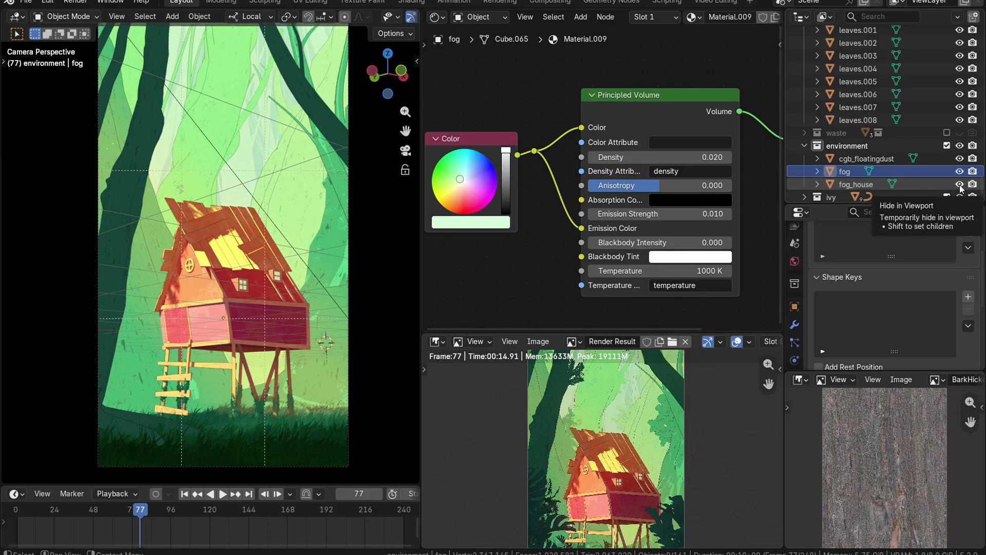
Select the cgb_floatingdust plane and preview the output of its dust texture's constant Color Ramp in the viewport
{"action": "left_click", "coordinate": [858, 158]}
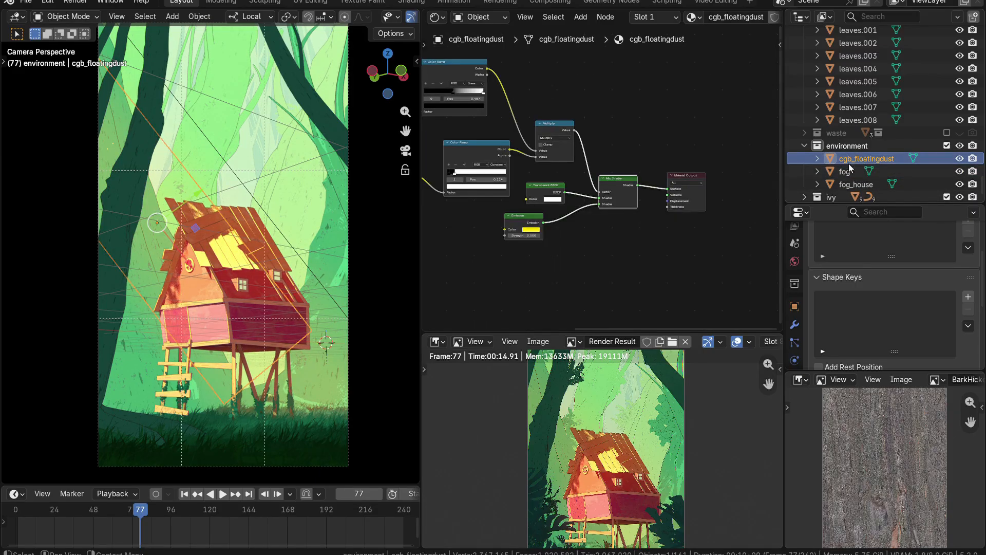
{"action": "scroll", "coordinate": [180, 268], "scroll_direction": "up", "scroll_amount": 3}
{"action": "scroll", "coordinate": [180, 268], "scroll_direction": "up", "scroll_amount": 1}
{"action": "scroll", "coordinate": [626, 124], "scroll_direction": "up", "scroll_amount": 5}
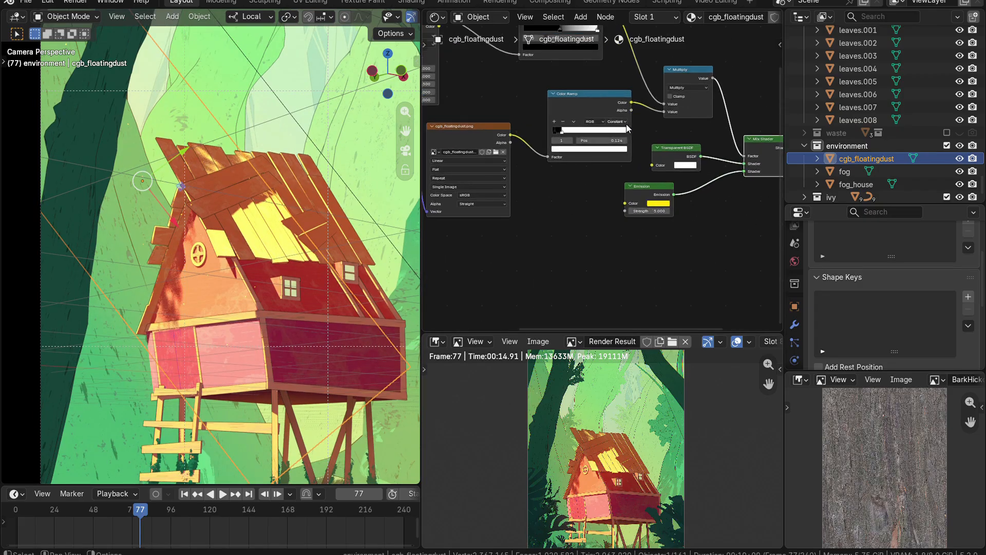
{"action": "left_click", "coordinate": [601, 174], "text": "ctrl+shift"}
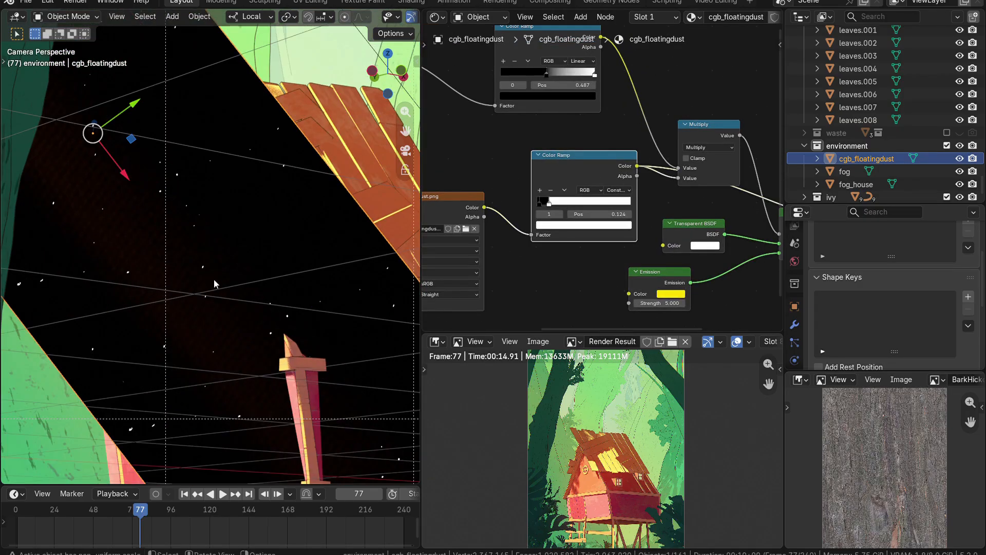
Reconnect the dust material's Mix Shader to the Material Output and deselect the floating-dust plane
{"action": "scroll", "coordinate": [673, 208], "scroll_direction": "down", "scroll_amount": 3}
{"action": "middle_click_drag", "start_coordinate": [680, 213], "coordinate": [519, 199]}
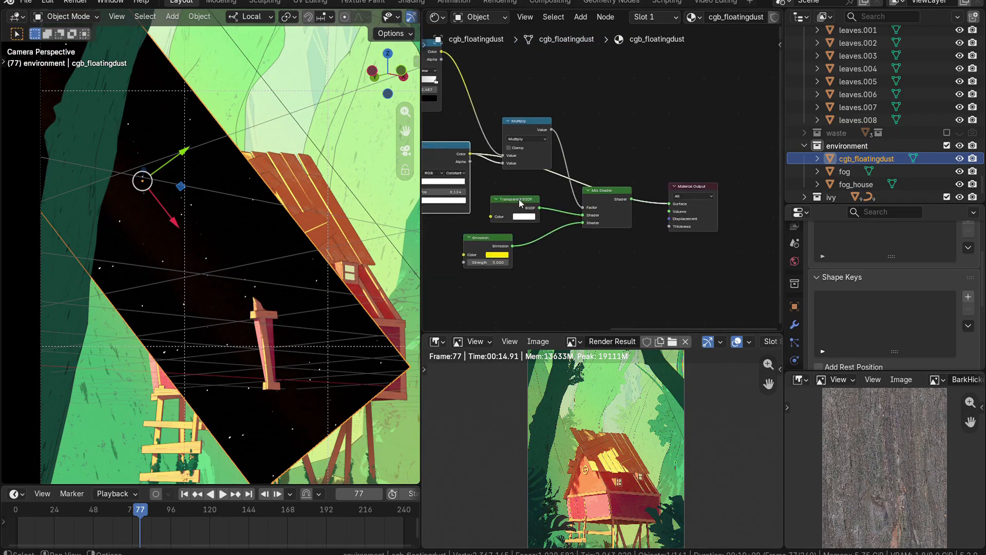
{"action": "left_click", "coordinate": [612, 192], "text": "ctrl+shift"}
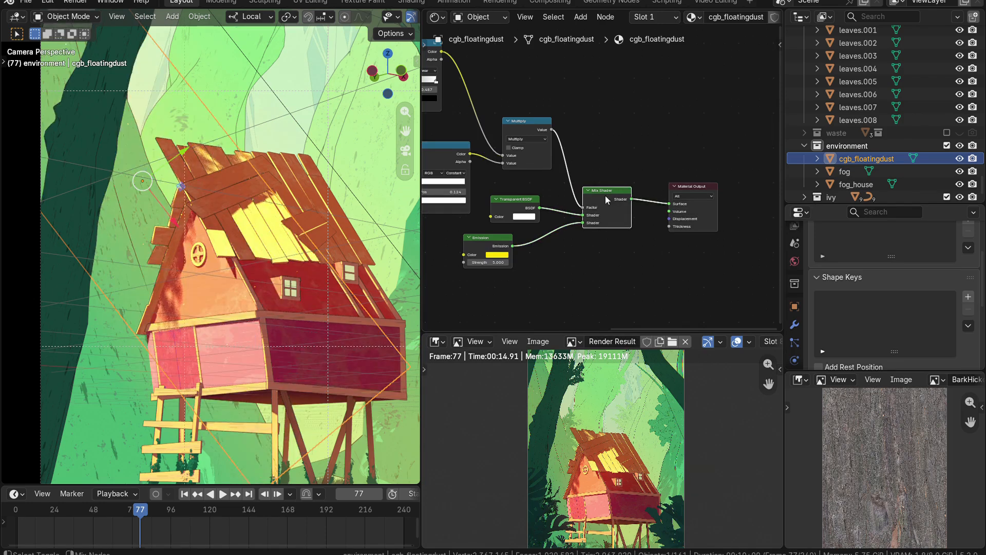
{"action": "scroll", "coordinate": [257, 300], "scroll_direction": "up", "scroll_amount": 2}
{"action": "scroll", "coordinate": [261, 298], "scroll_direction": "down", "scroll_amount": 2}
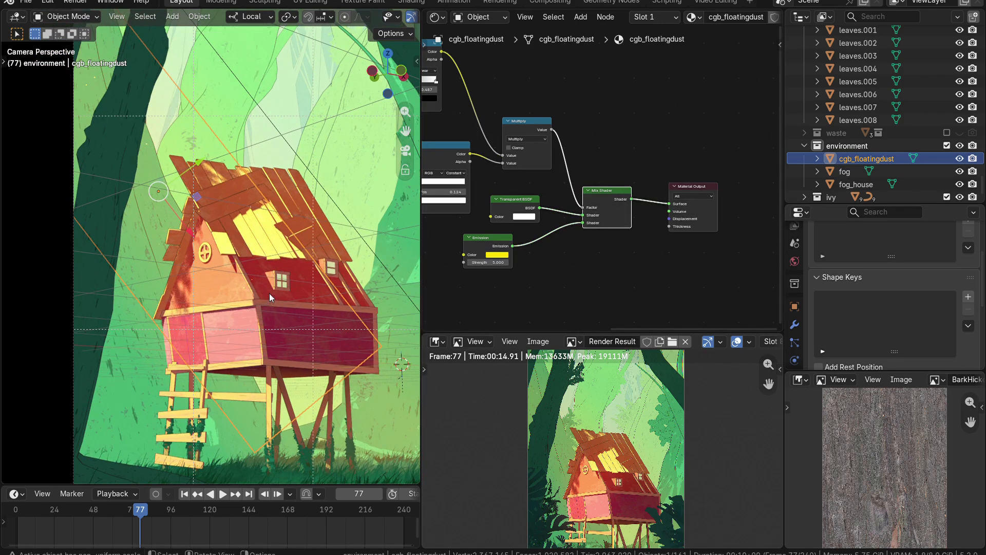
{"action": "scroll", "coordinate": [822, 151], "scroll_direction": "down", "scroll_amount": 1}
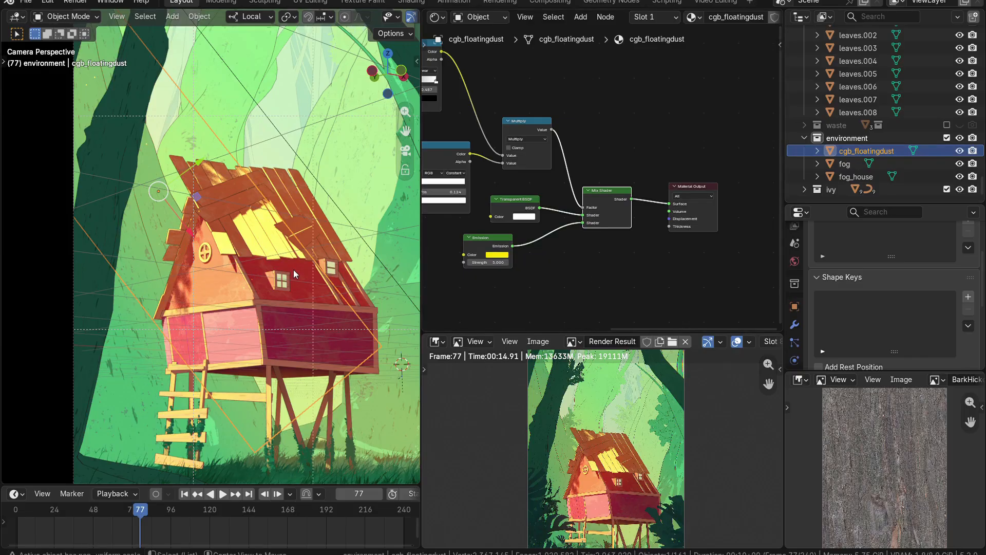
{"action": "key", "text": "alt+a"}
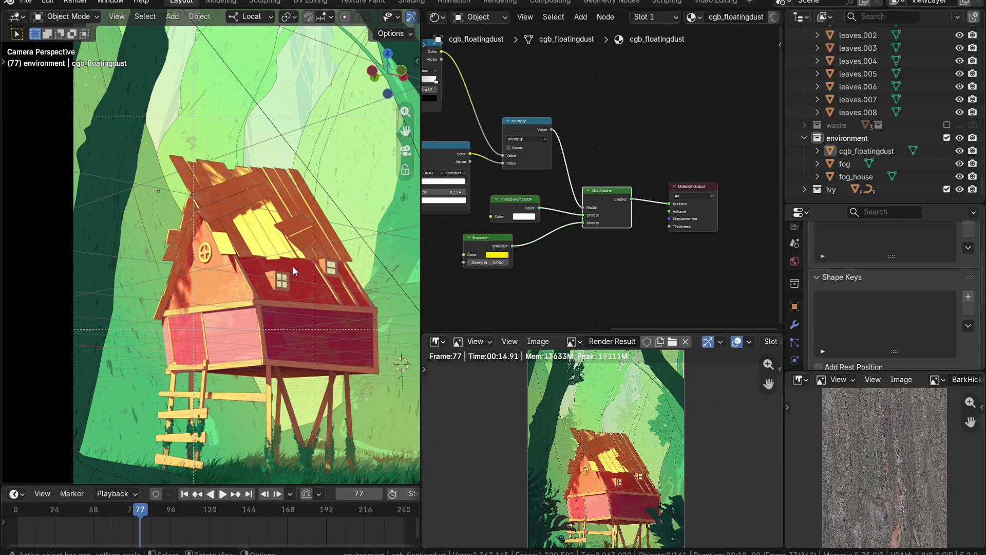
Switch to the Compositing workspace, show the Viewer Node in the image editor and feed it the Lens Distortion output
{"action": "left_click", "coordinate": [539, 4]}
{"action": "scroll", "coordinate": [370, 276], "scroll_direction": "up", "scroll_amount": 3}
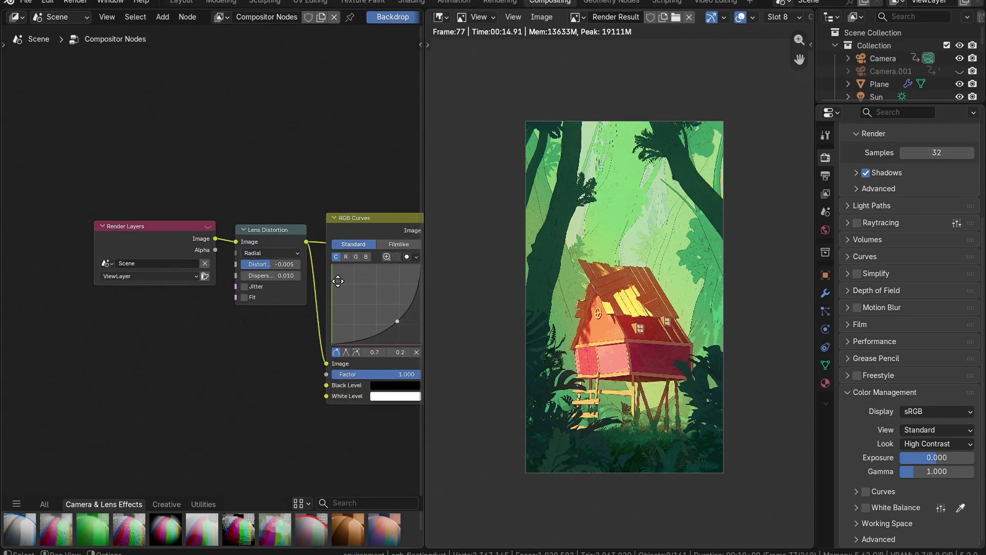
{"action": "scroll", "coordinate": [338, 281], "scroll_direction": "up", "scroll_amount": 2}
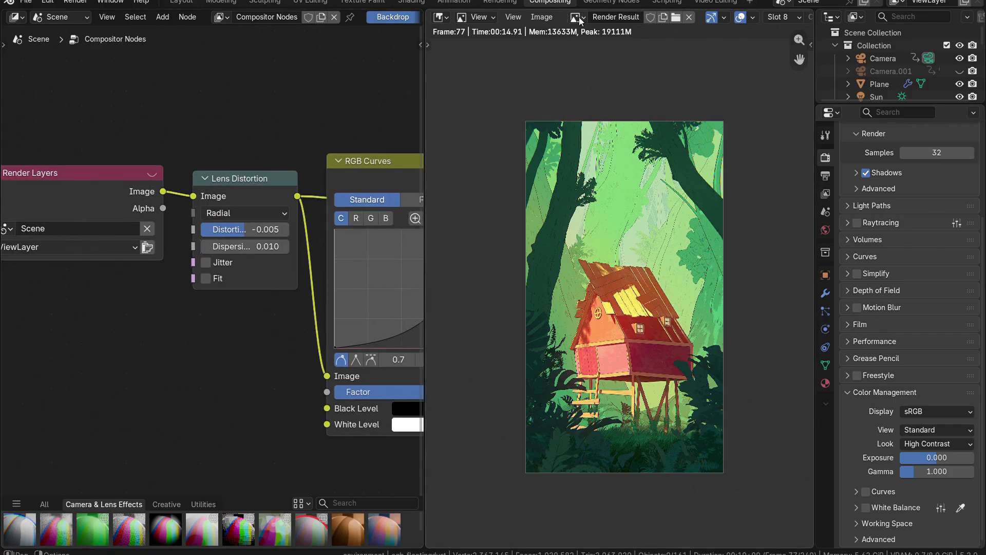
{"action": "left_click", "coordinate": [580, 19]}
{"action": "type", "text": "v"}
{"action": "key", "text": "Return"}
{"action": "left_click", "coordinate": [261, 177], "text": "ctrl+shift"}
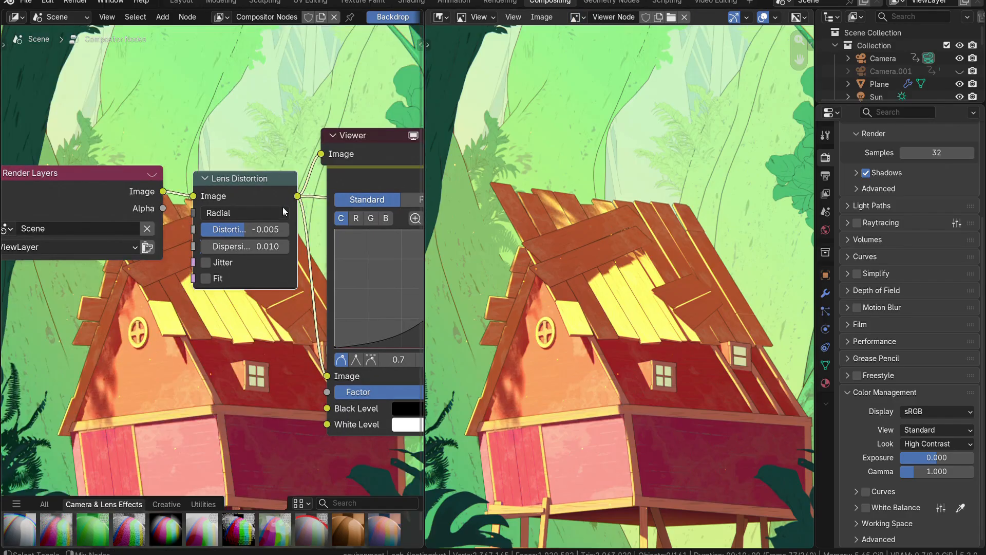
Compare the Render Layers image with the Lens Distortion result in the viewer, examining the house and foliage closely
{"action": "key", "text": "Home"}
{"action": "scroll", "coordinate": [593, 314], "scroll_direction": "up", "scroll_amount": 2}
{"action": "scroll", "coordinate": [630, 245], "scroll_direction": "up", "scroll_amount": 2}
{"action": "scroll", "coordinate": [630, 261], "scroll_direction": "up", "scroll_amount": 2}
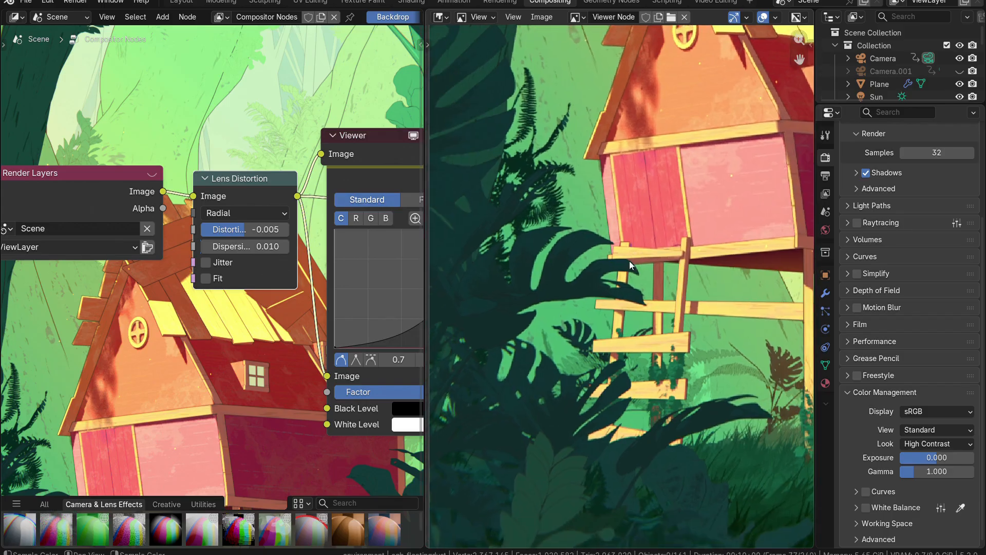
{"action": "scroll", "coordinate": [603, 305], "scroll_direction": "down", "scroll_amount": 3}
{"action": "key", "text": "Home"}
{"action": "left_click", "coordinate": [148, 201], "text": "ctrl+shift"}
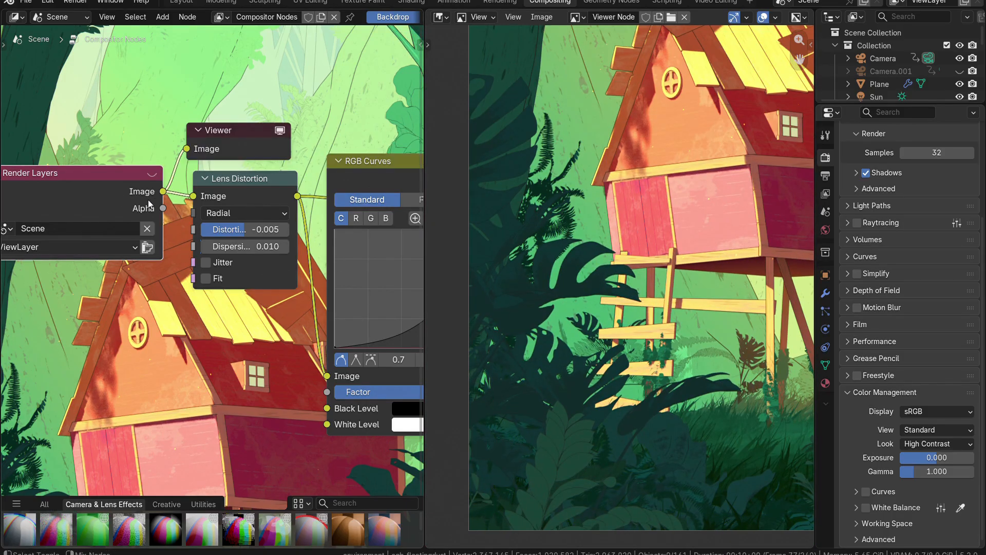
{"action": "left_click", "coordinate": [226, 198], "text": "ctrl+shift"}
Preview the RGB Curves, Blur and Mix nodes one after another in the compositor's viewer
{"action": "scroll", "coordinate": [163, 255], "scroll_direction": "down", "scroll_amount": 3}
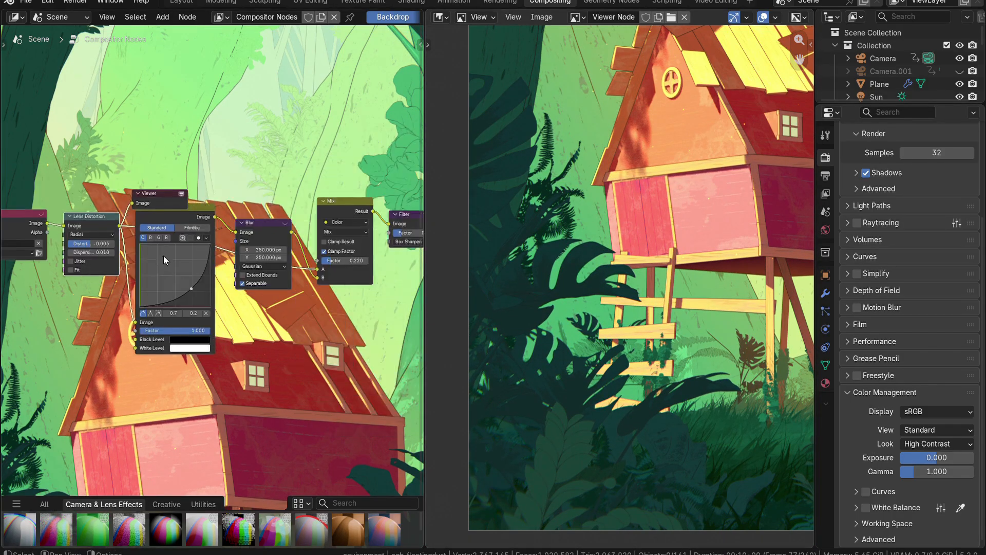
{"action": "scroll", "coordinate": [200, 273], "scroll_direction": "up", "scroll_amount": 3}
{"action": "left_click", "coordinate": [198, 193], "text": "ctrl+shift"}
{"action": "scroll", "coordinate": [641, 251], "scroll_direction": "down", "scroll_amount": 4}
{"action": "middle_click_drag", "start_coordinate": [641, 251], "coordinate": [634, 337]}
{"action": "middle_click_drag", "start_coordinate": [635, 336], "coordinate": [671, 318], "text": "ctrl"}
{"action": "left_click", "coordinate": [273, 208], "text": "ctrl+shift"}
{"action": "middle_click_drag", "start_coordinate": [290, 218], "coordinate": [137, 224]}
{"action": "left_click", "coordinate": [242, 198], "text": "ctrl+shift"}
{"action": "middle_click_drag", "start_coordinate": [299, 308], "coordinate": [214, 331]}
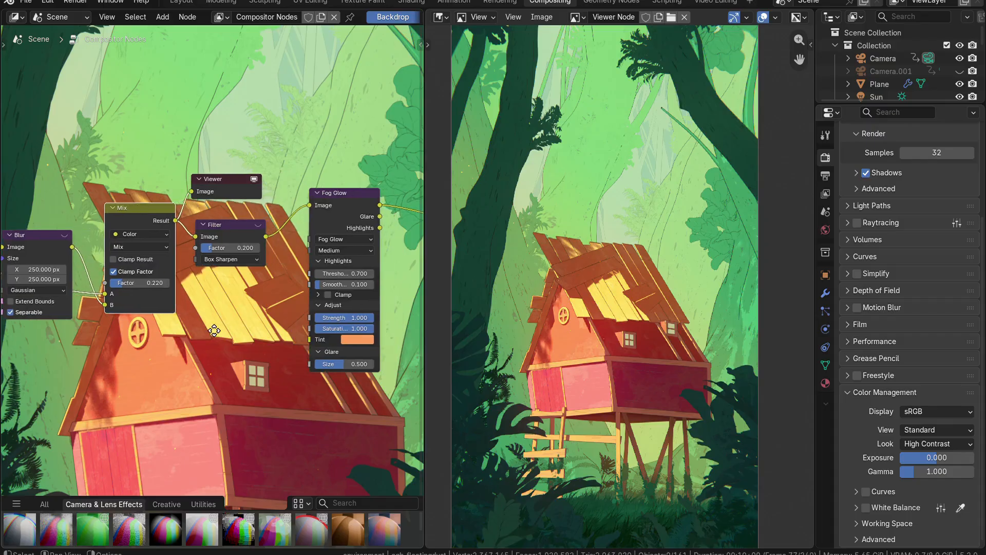
Preview the Box Sharpen filter, the Fog Glow node's secondary output and its final image in the viewer
{"action": "left_click", "coordinate": [237, 232], "text": "ctrl+shift"}
{"action": "middle_click_drag", "start_coordinate": [380, 223], "coordinate": [255, 237]}
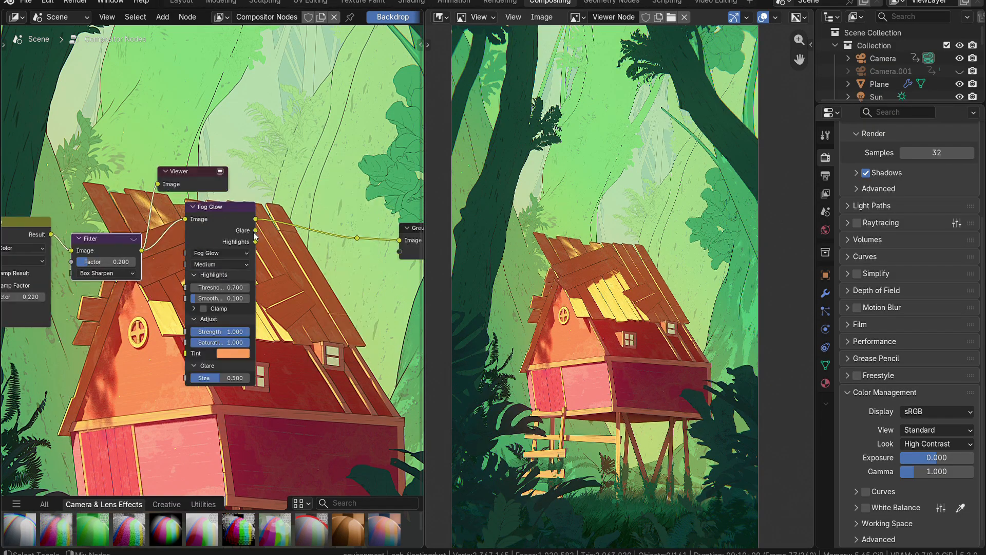
{"action": "left_click", "coordinate": [256, 237], "text": "ctrl+shift"}
{"action": "left_click", "coordinate": [362, 239], "text": "ctrl+shift"}
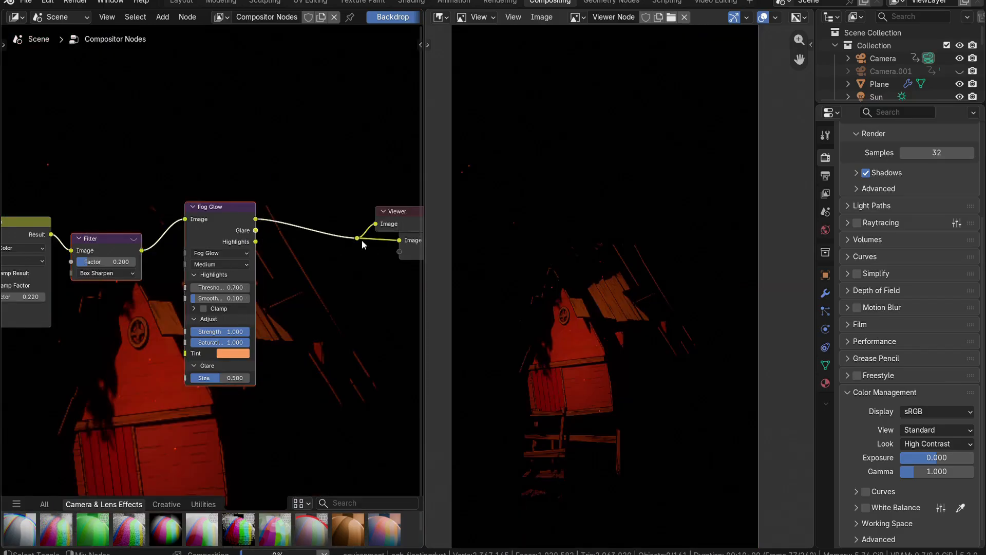
Maximize the compositor node editor and show the whole chain from Render Layers to Fog Glow
{"action": "key", "text": "ctrl+space"}
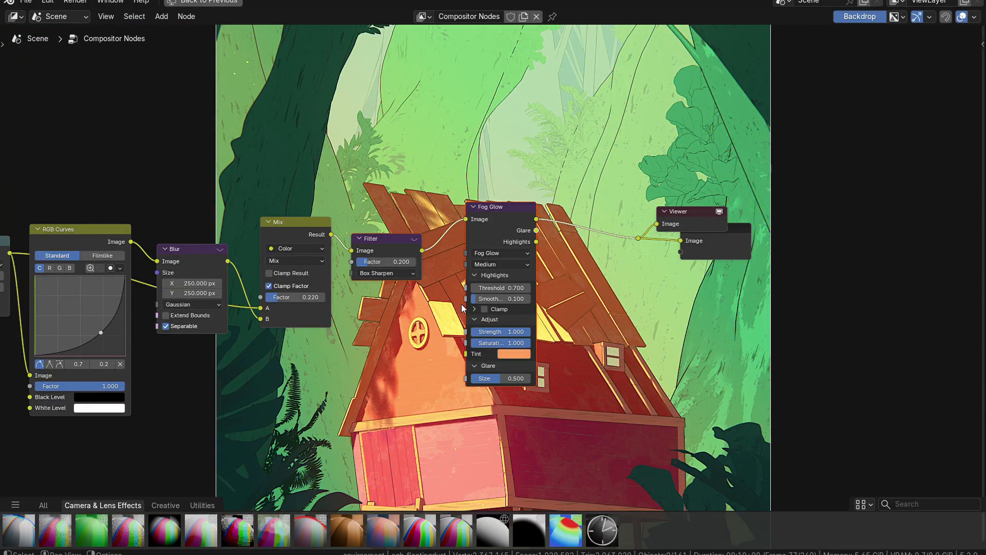
{"action": "middle_click_drag", "start_coordinate": [462, 304], "coordinate": [662, 293]}
{"action": "scroll", "coordinate": [620, 298], "scroll_direction": "down", "scroll_amount": 1}
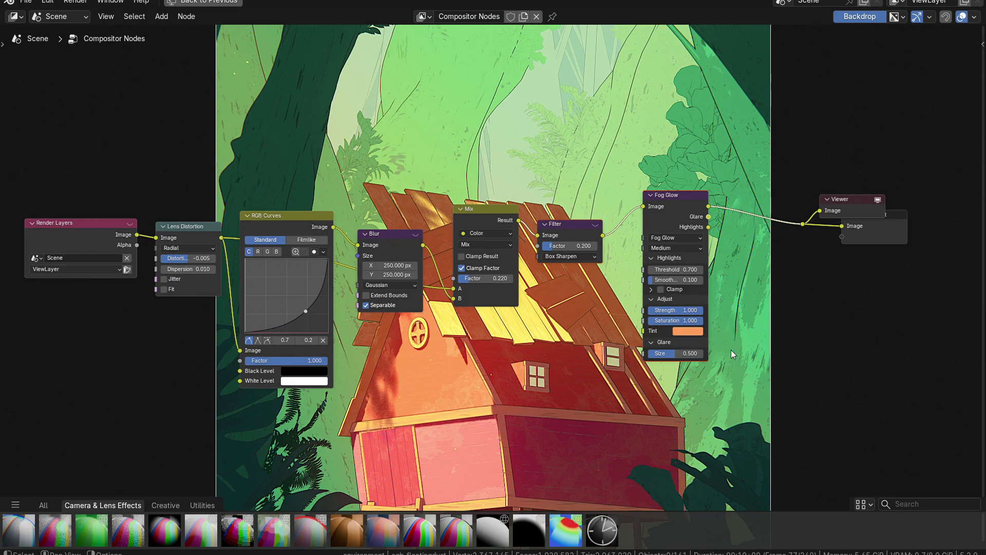
{"action": "left_click", "coordinate": [739, 352]}
Open the render result and compare its Composite and ViewLayer versions by alternating between them
{"action": "key", "text": "F11"}
{"action": "scroll", "coordinate": [627, 244], "scroll_direction": "up", "scroll_amount": 3}
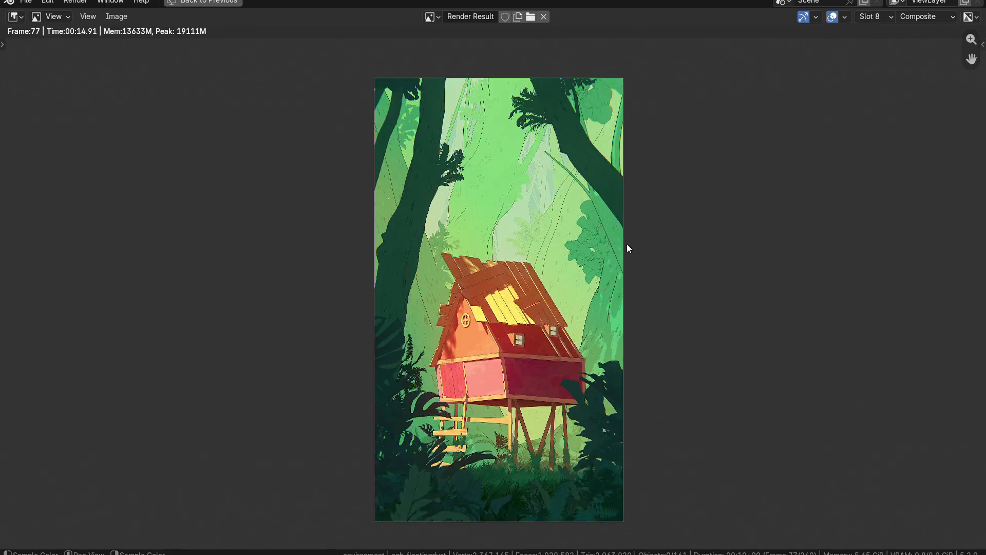
{"action": "scroll", "coordinate": [917, 14], "scroll_direction": "down", "scroll_amount": 1, "text": "ctrl"}
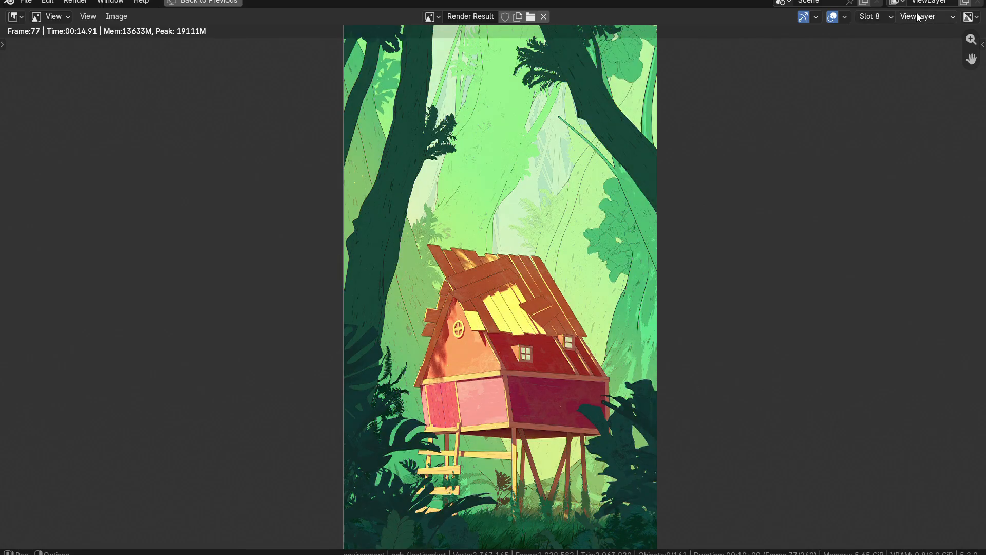
{"action": "scroll", "coordinate": [917, 14], "scroll_direction": "up", "scroll_amount": 1, "text": "ctrl"}
{"action": "scroll", "coordinate": [917, 13], "scroll_direction": "down", "scroll_amount": 1, "text": "ctrl"}
{"action": "scroll", "coordinate": [917, 16], "scroll_direction": "up", "scroll_amount": 1, "text": "ctrl"}
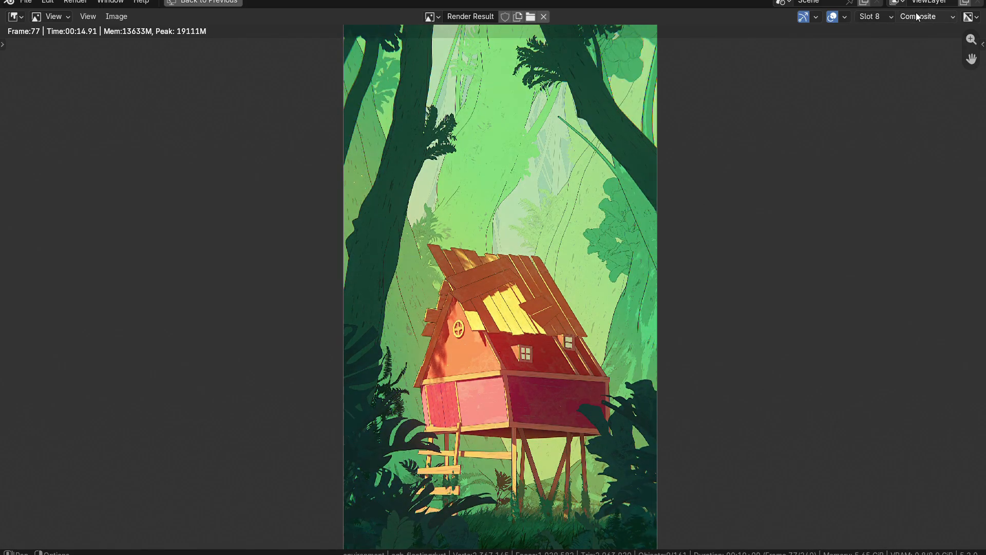
{"action": "scroll", "coordinate": [917, 16], "scroll_direction": "down", "scroll_amount": 1, "text": "ctrl"}
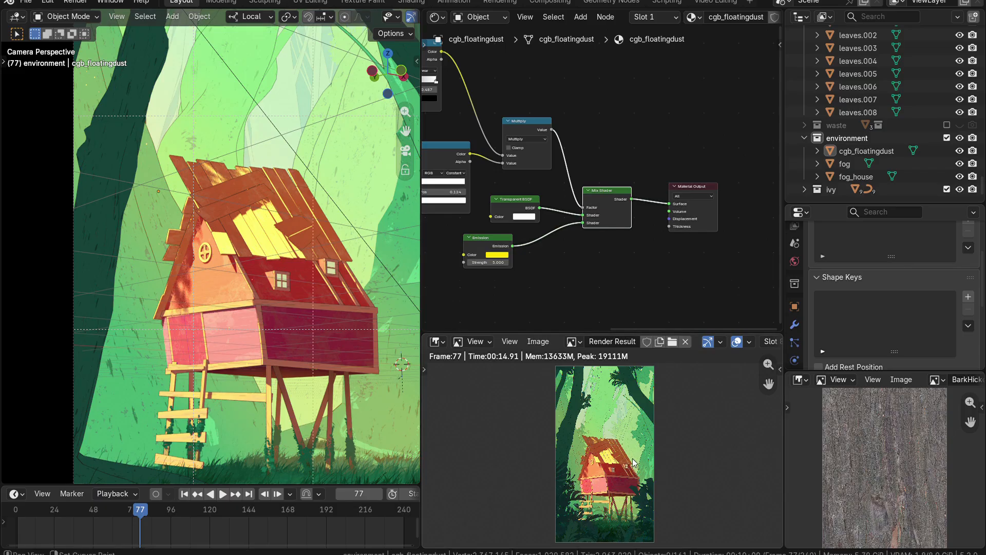
Switch the layout viewport to solid shading, examine the scene's geometry from outside the camera and return to the camera view
{"action": "key", "text": "z"}
{"action": "left_click", "coordinate": [368, 361]}
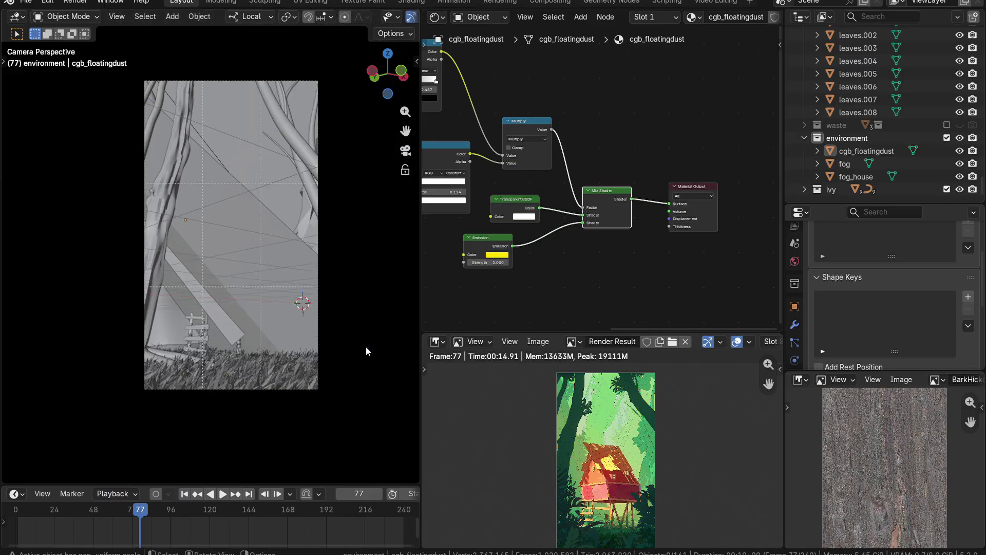
{"action": "scroll", "coordinate": [366, 346], "scroll_direction": "up", "scroll_amount": 2}
{"action": "middle_click_drag", "start_coordinate": [365, 346], "coordinate": [297, 282]}
{"action": "key", "text": "grave"}
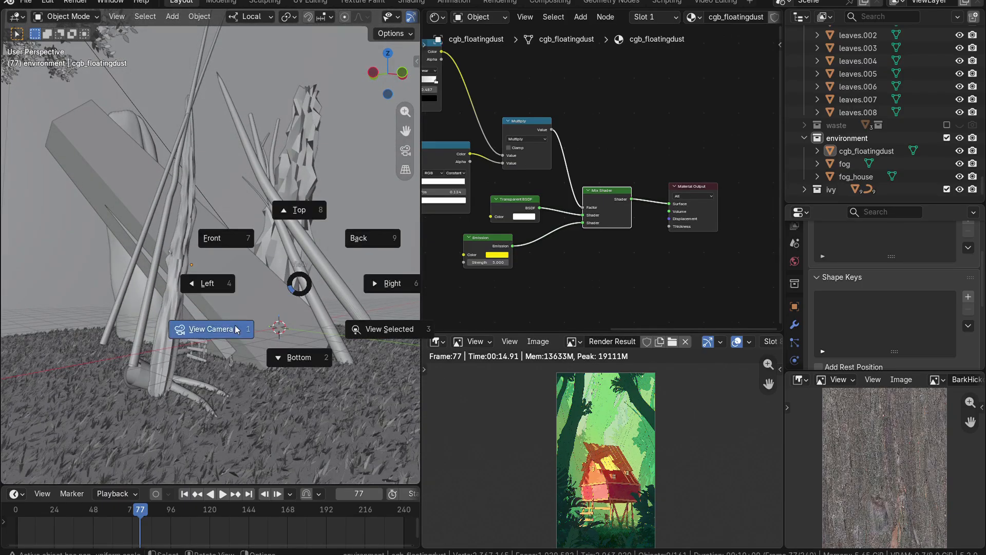
{"action": "left_click", "coordinate": [242, 324]}
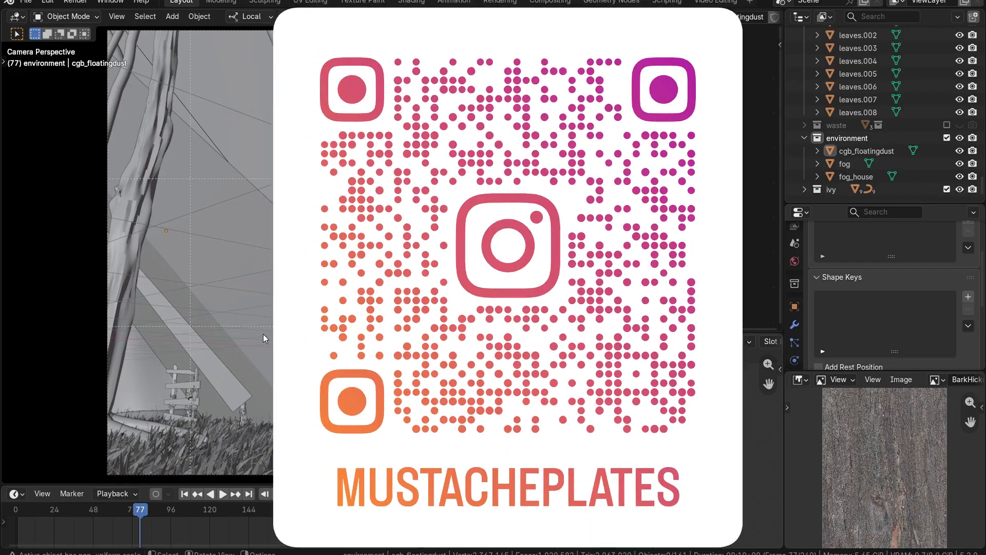